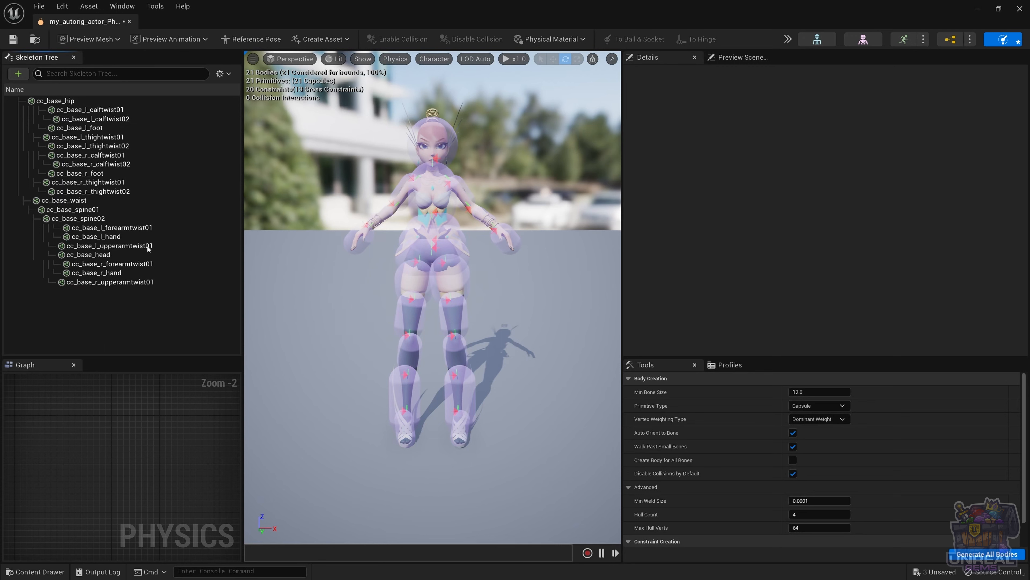
Step: Show all bones in the Skeleton Tree and select the cc_base_l_foot body to inspect it
{"action": "left_click", "coordinate": [221, 74]}
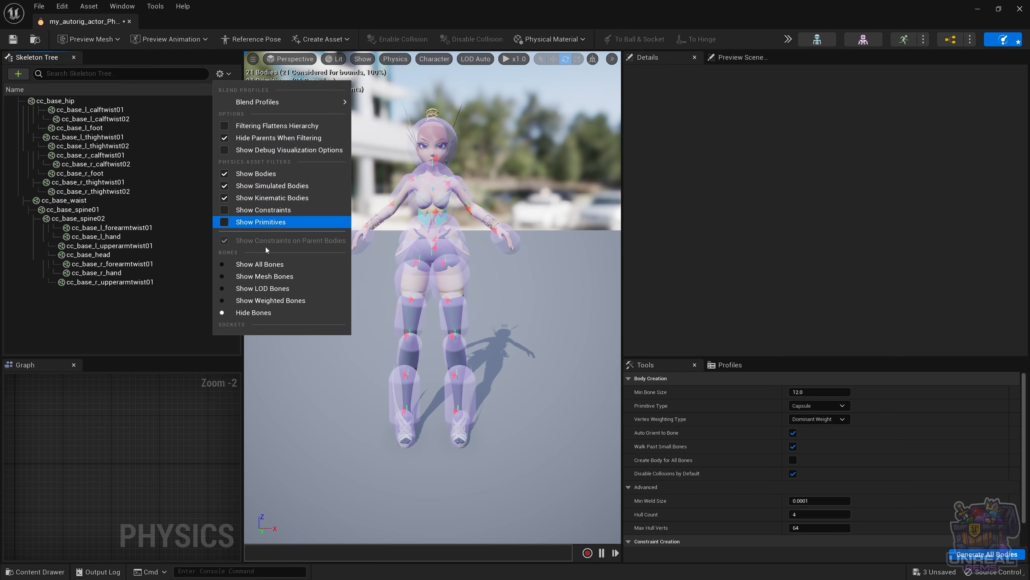
{"action": "left_click", "coordinate": [266, 266]}
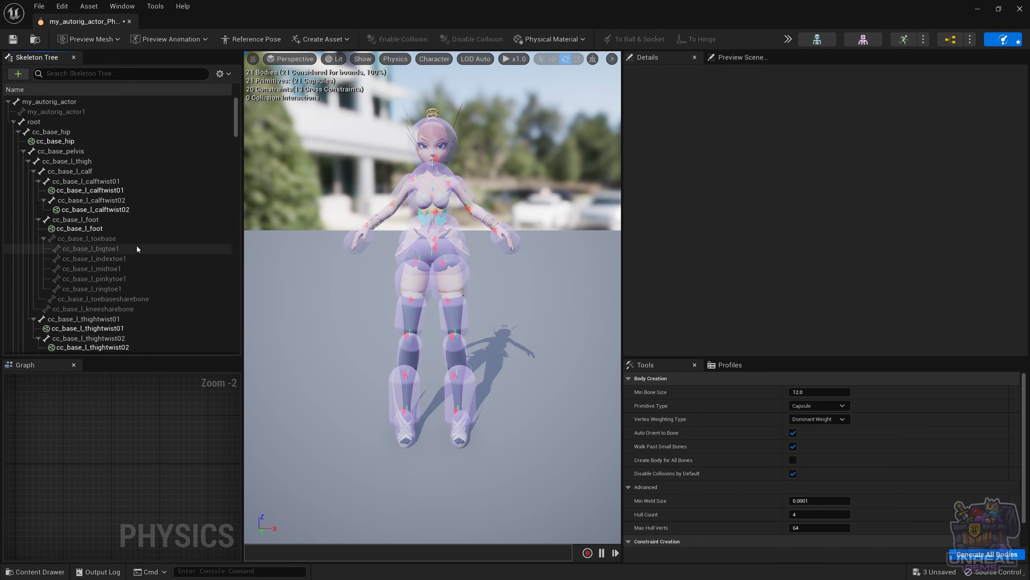
{"action": "scroll", "coordinate": [135, 246], "scroll_direction": "down", "scroll_amount": 3}
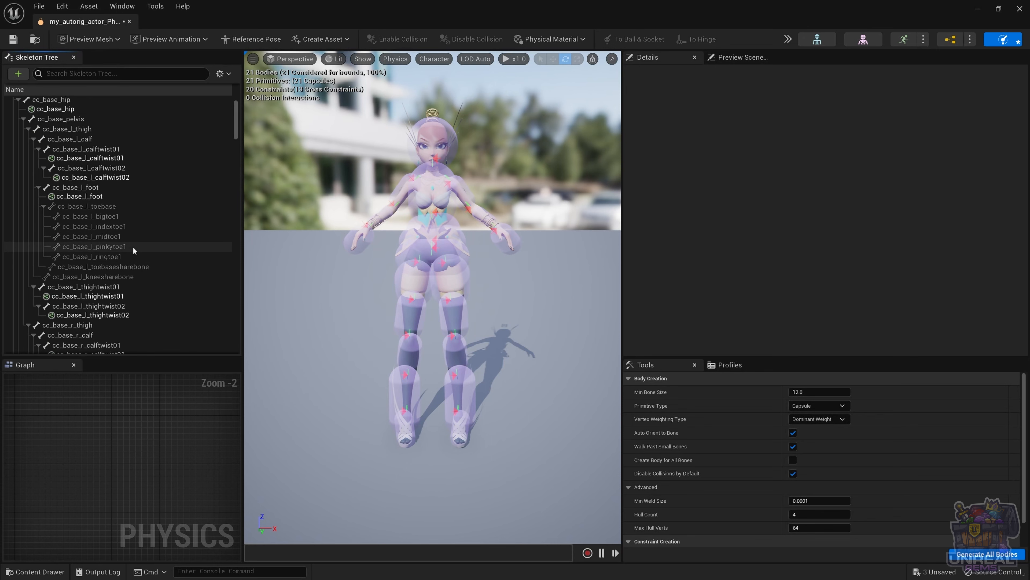
{"action": "left_click", "coordinate": [99, 196]}
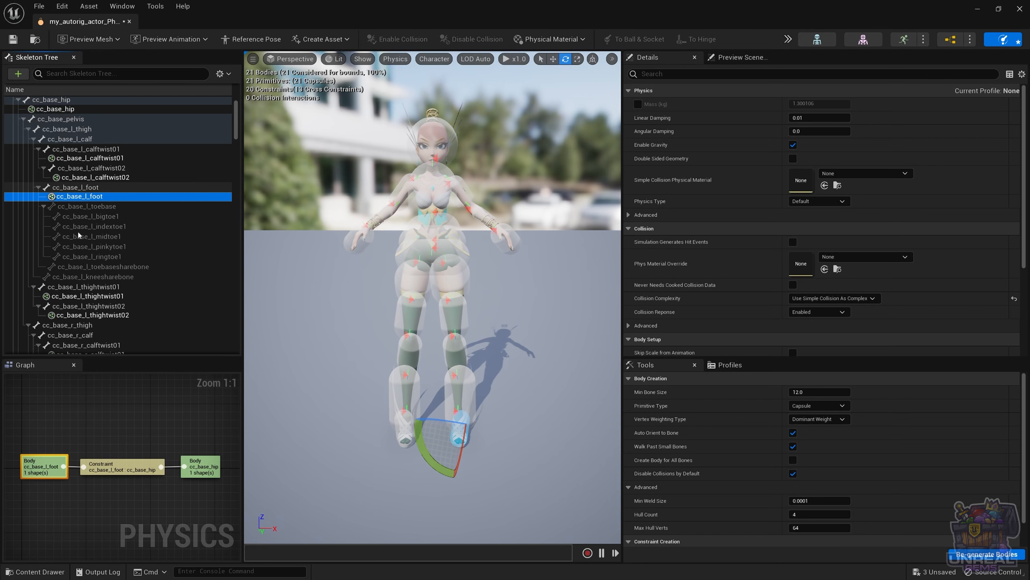
Step: Select and delete all 21 physics bodies, then look for Simulate in the » toolbar menu
{"action": "key", "text": "ctrl+a"}
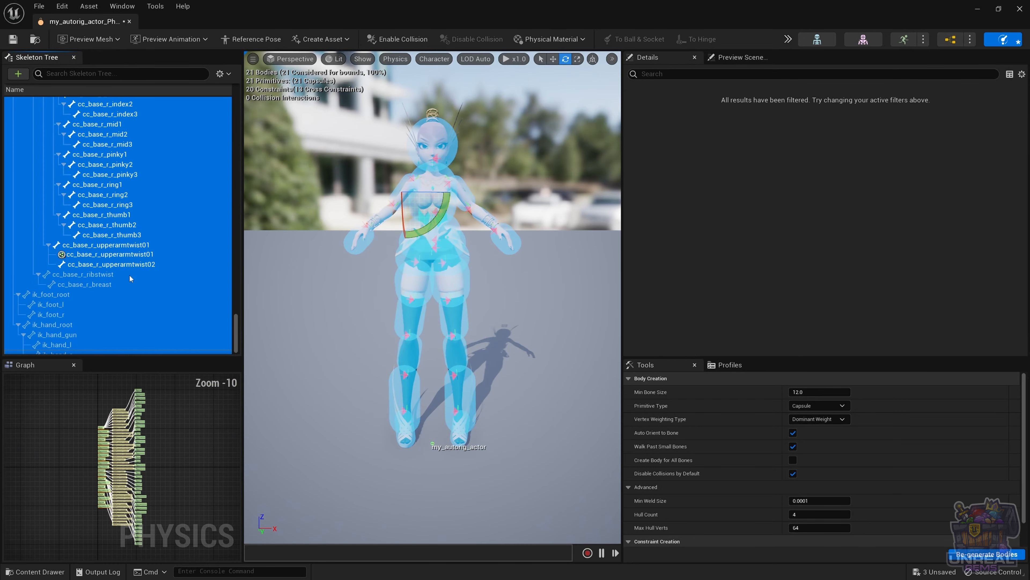
{"action": "key", "text": "Delete"}
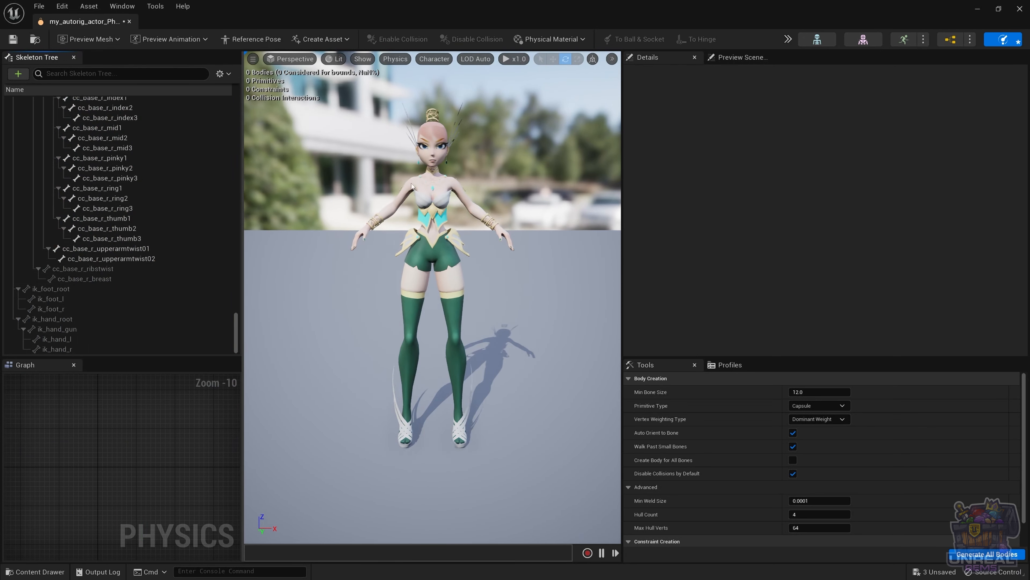
{"action": "left_click", "coordinate": [787, 39]}
{"action": "left_click", "coordinate": [800, 84]}
{"action": "left_click", "coordinate": [788, 39]}
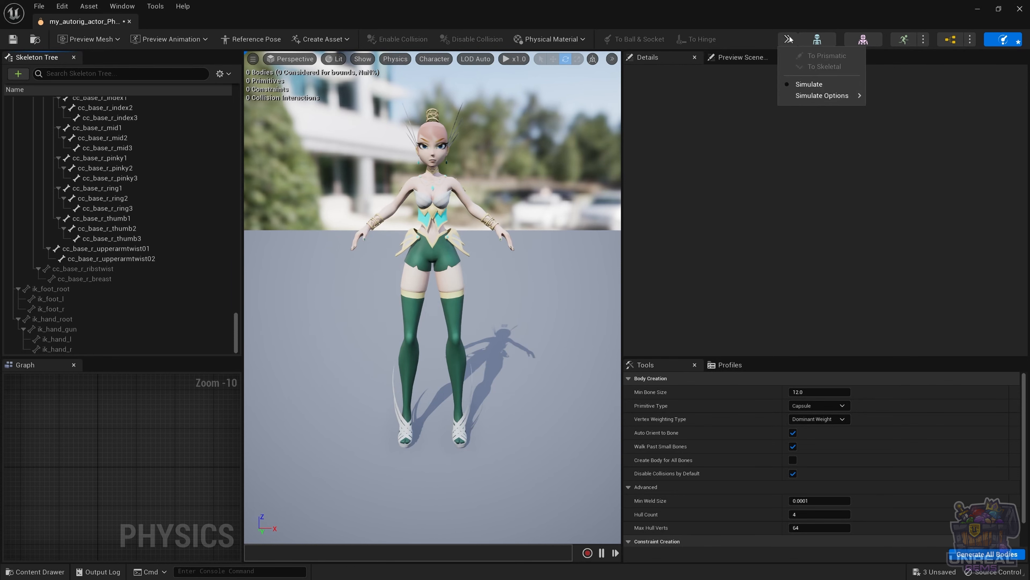
{"action": "left_click", "coordinate": [418, 217]}
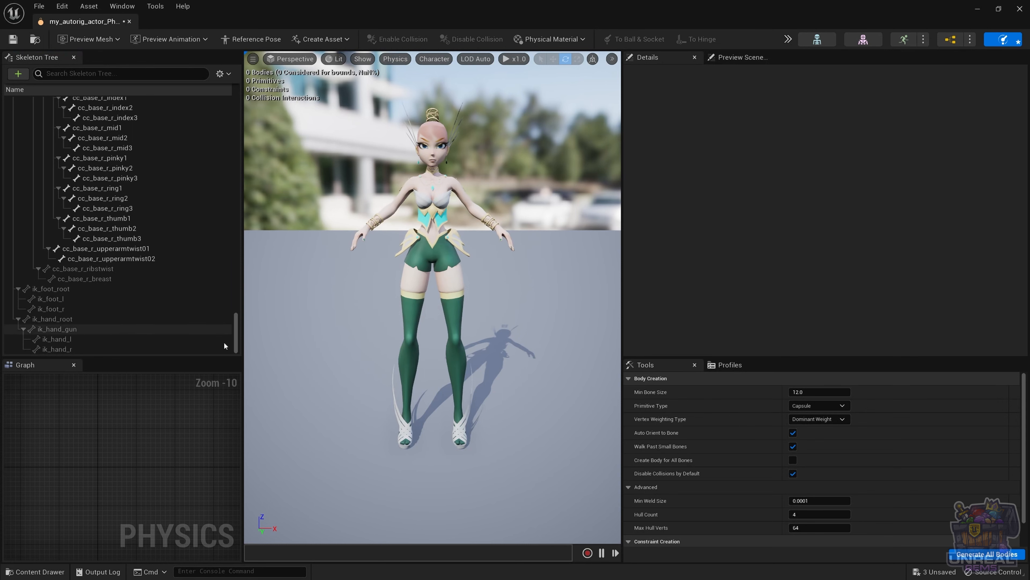
{"action": "left_click_drag", "start_coordinate": [234, 334], "coordinate": [242, 100]}
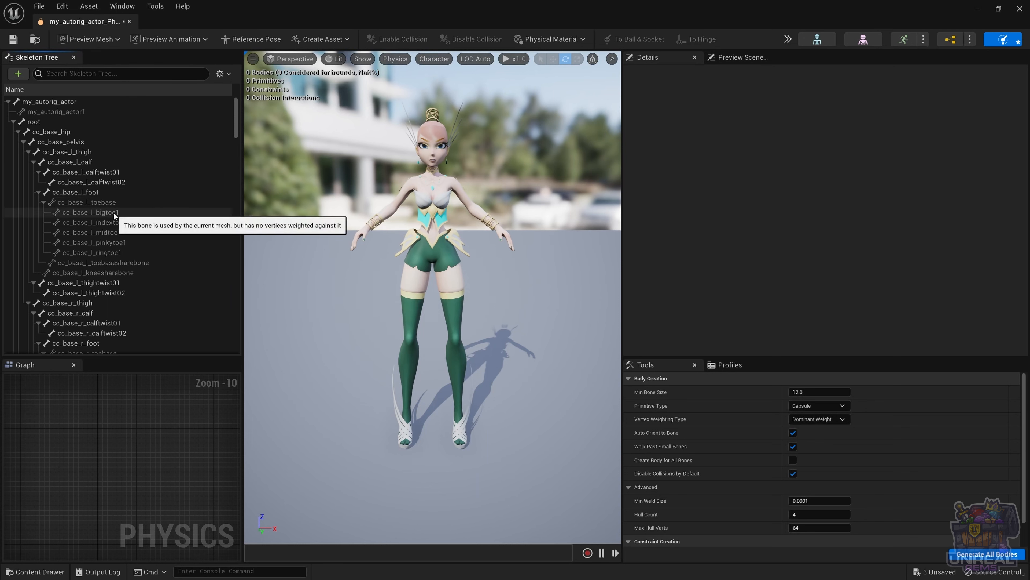
Step: Create a capsule body on the cc_base_pelvis bone with Add/Replace Bodies
{"action": "scroll", "coordinate": [114, 214], "scroll_direction": "down", "scroll_amount": 1}
{"action": "scroll", "coordinate": [104, 214], "scroll_direction": "down", "scroll_amount": 5}
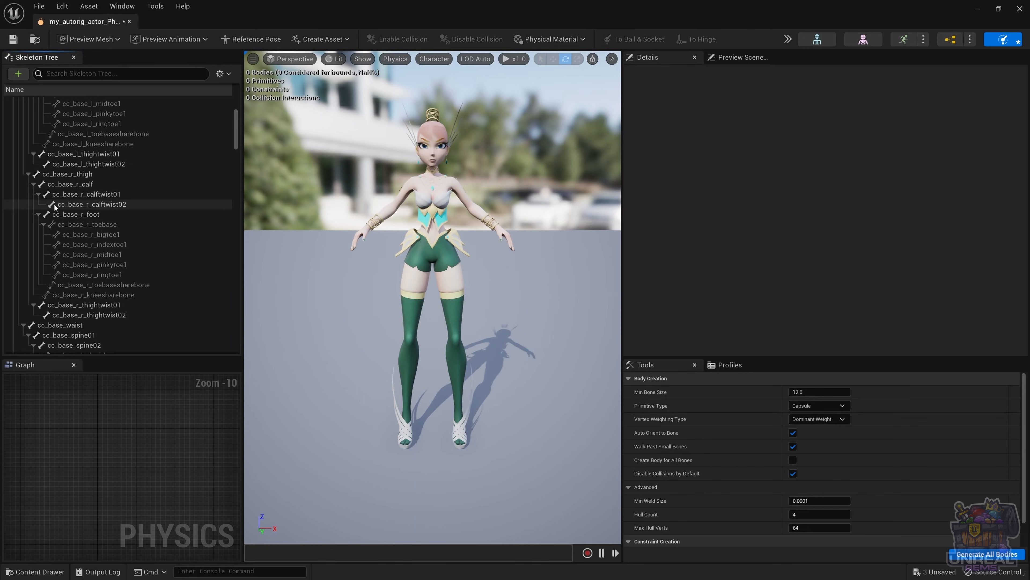
{"action": "scroll", "coordinate": [55, 204], "scroll_direction": "down", "scroll_amount": 2}
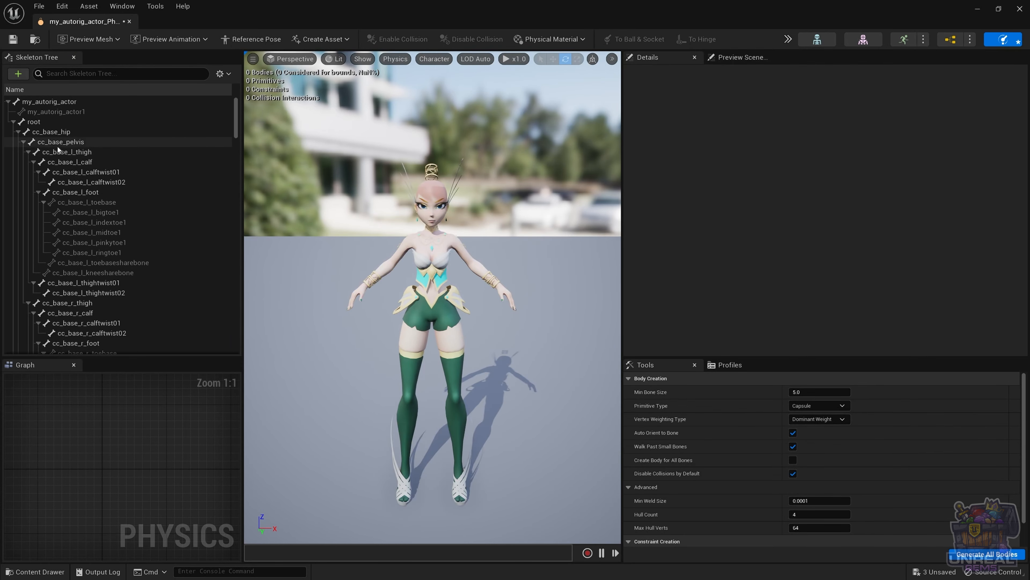
{"action": "left_click", "coordinate": [57, 143]}
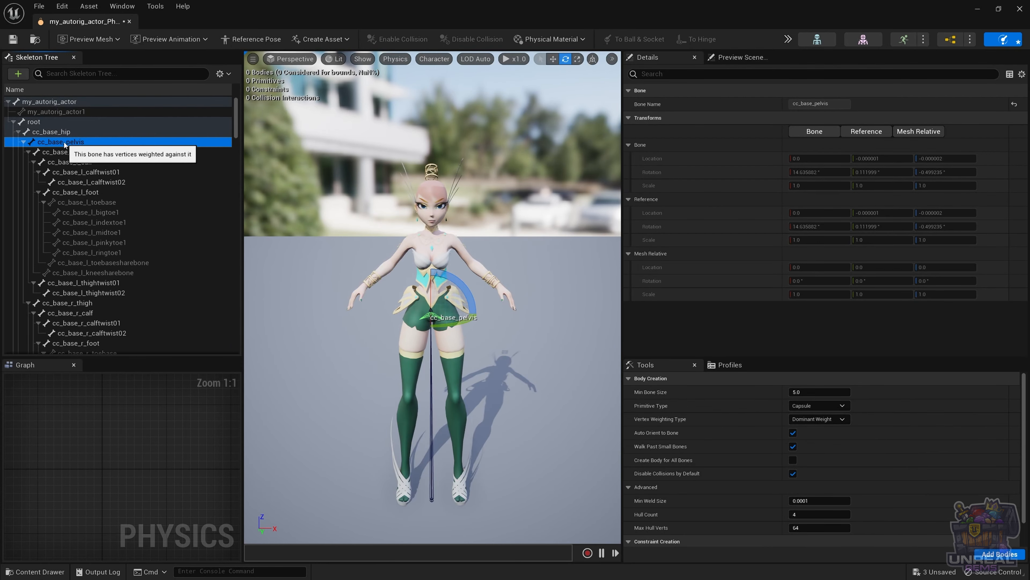
{"action": "right_click", "coordinate": [66, 144]}
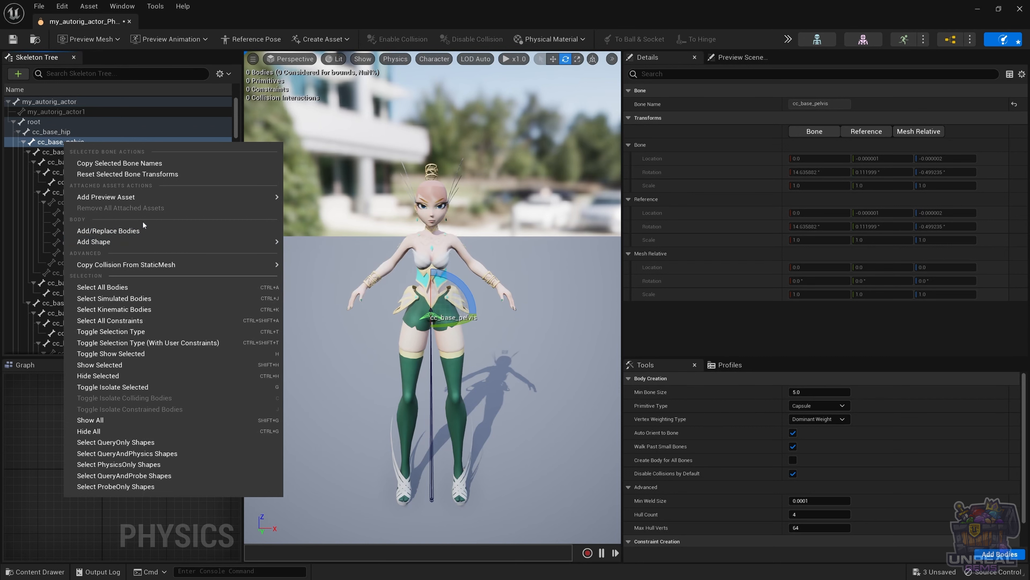
{"action": "left_click", "coordinate": [141, 230]}
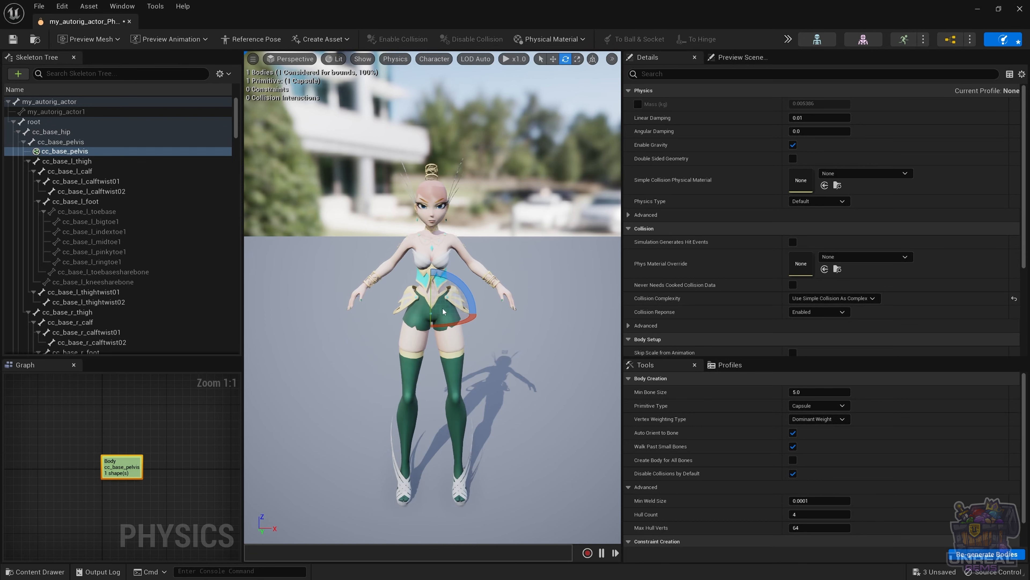
Step: Enlarge the pelvis capsule and rotate it upright to match the hips
{"action": "key", "text": "Escape"}
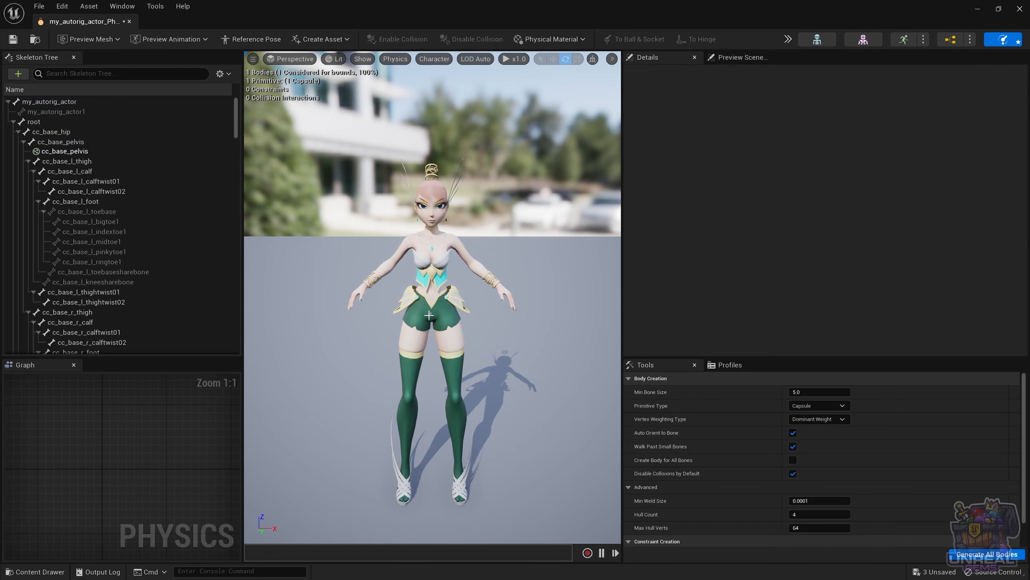
{"action": "left_click", "coordinate": [432, 313]}
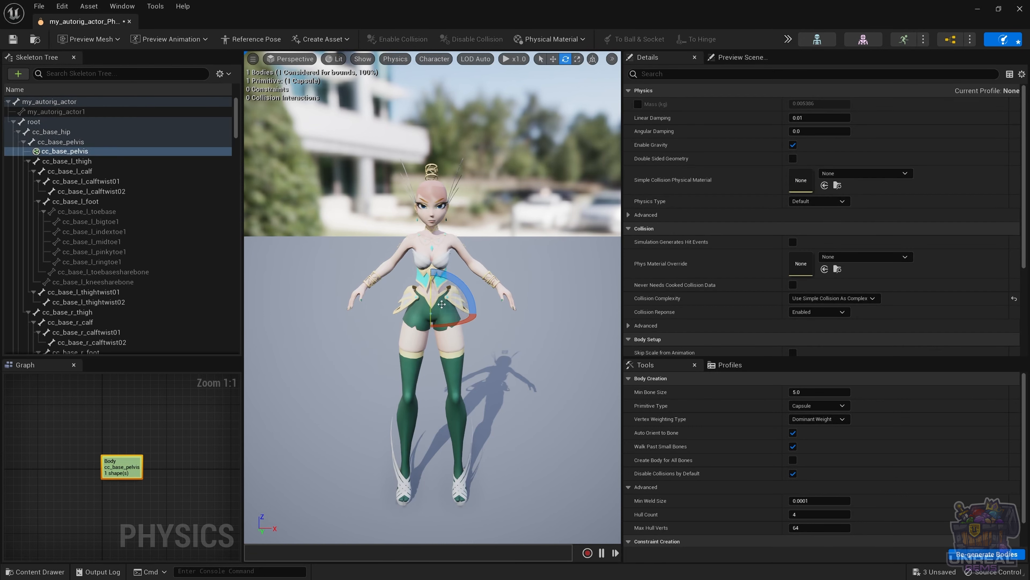
{"action": "key", "text": "r"}
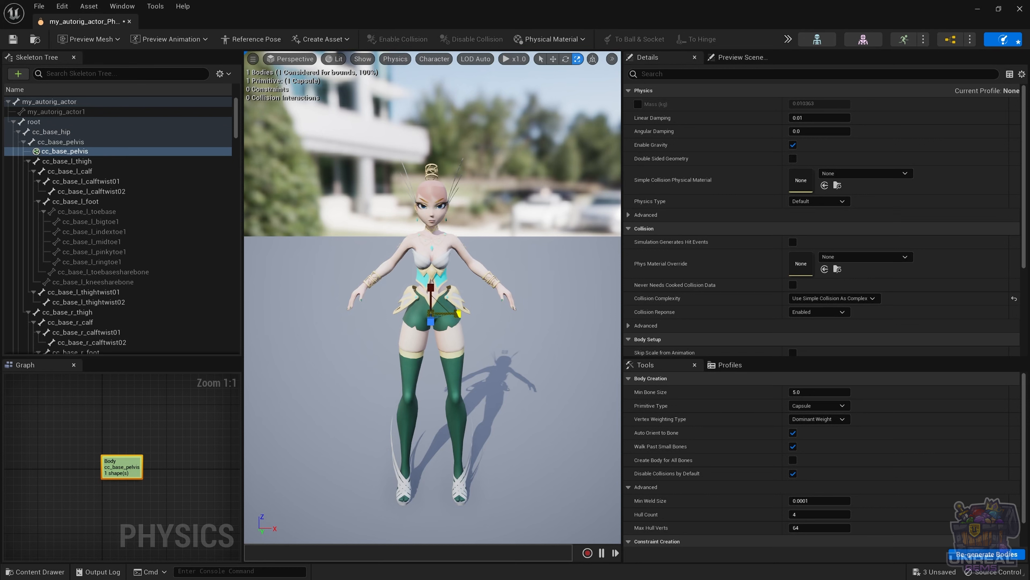
{"action": "left_click_drag", "start_coordinate": [458, 313], "coordinate": [485, 314]}
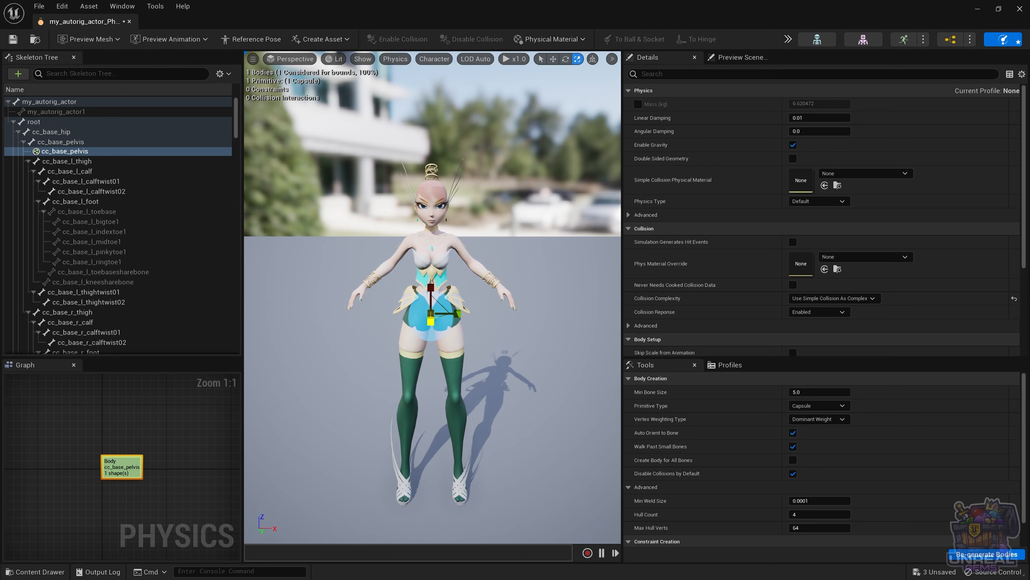
{"action": "key", "text": "w"}
{"action": "key", "text": "e"}
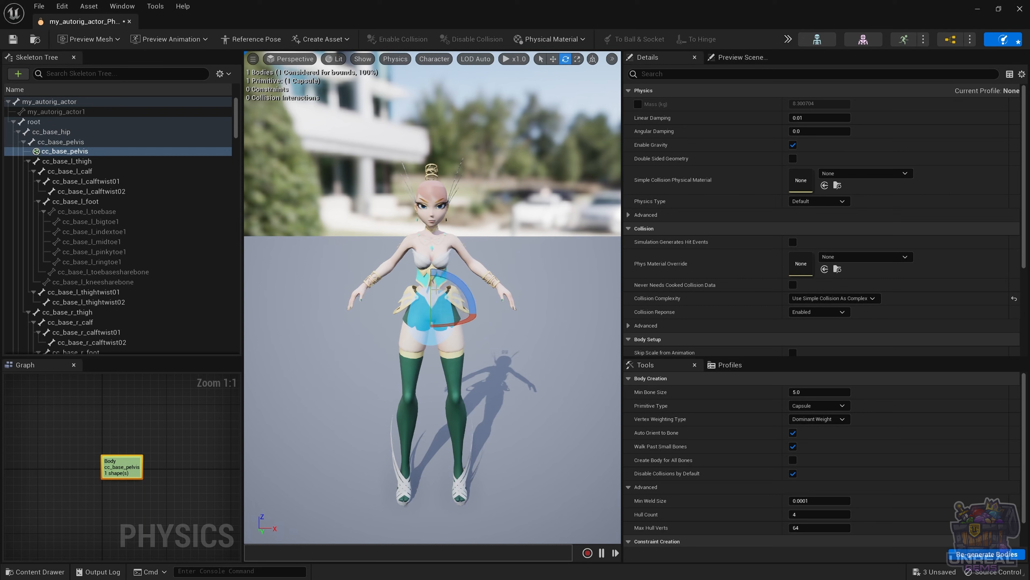
{"action": "left_click_drag", "start_coordinate": [431, 292], "coordinate": [431, 328]}
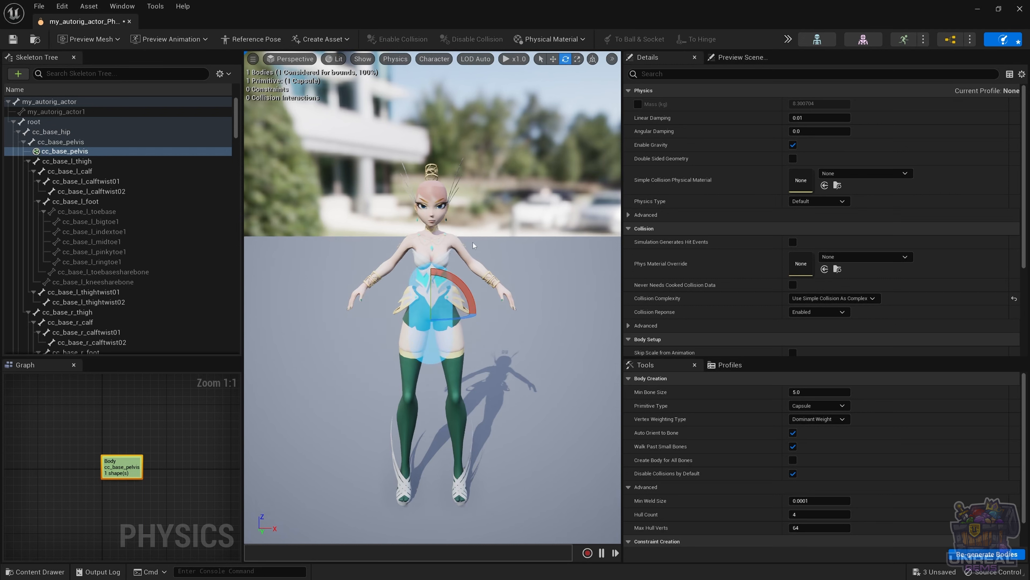
{"action": "left_click_drag", "start_coordinate": [508, 284], "coordinate": [568, 284]}
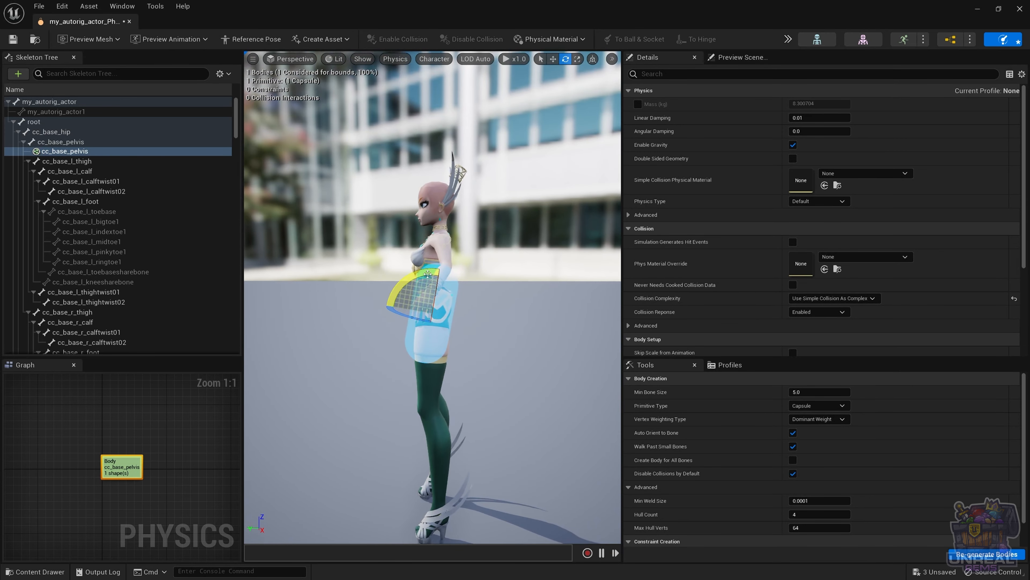
{"action": "left_click_drag", "start_coordinate": [392, 299], "coordinate": [389, 308]}
{"action": "left_click_drag", "start_coordinate": [529, 294], "coordinate": [355, 294], "text": "alt"}
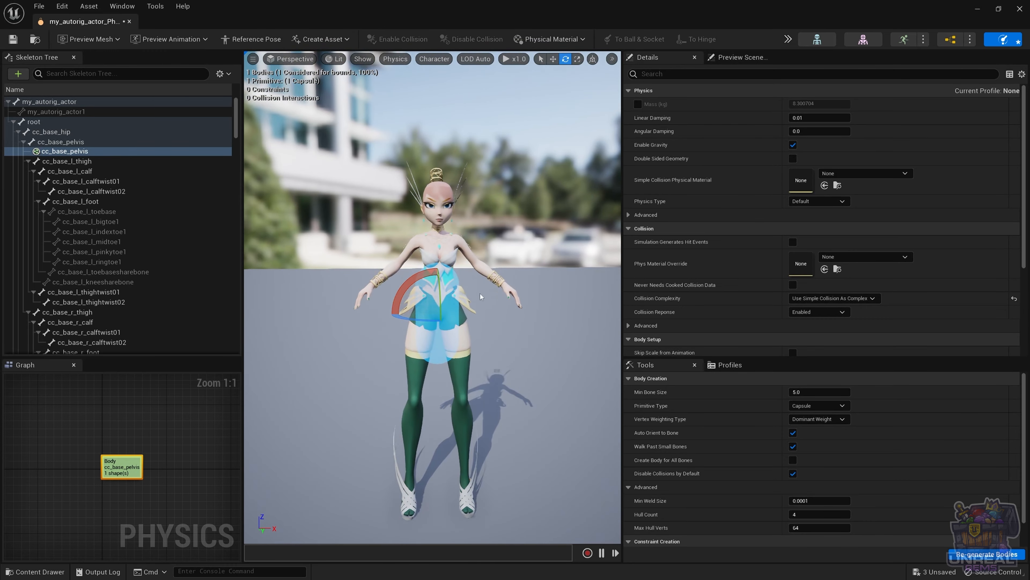
Step: Shrink the pelvis capsule to fit the hips and nudge it sideways, checking from behind
{"action": "key", "text": "r"}
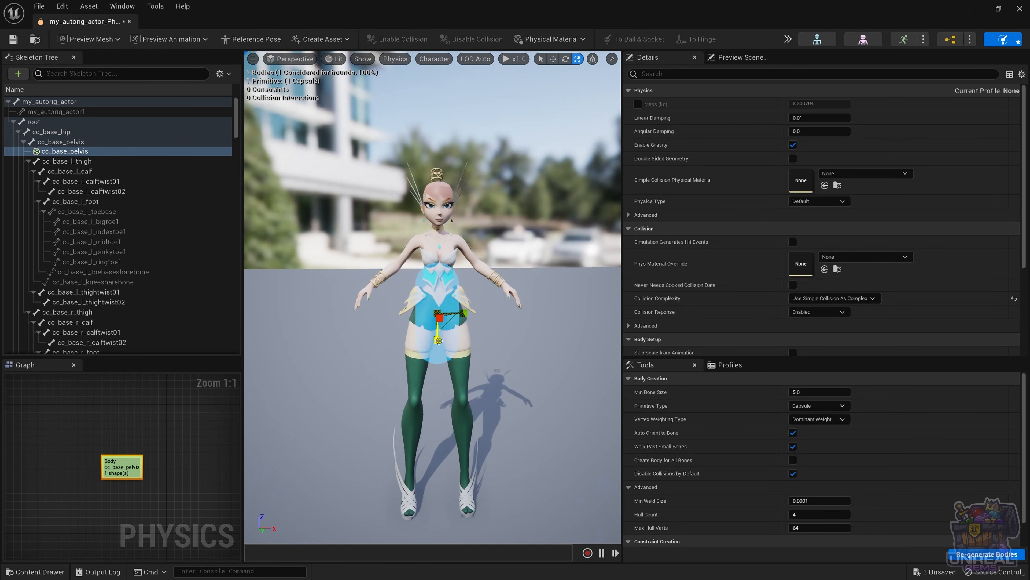
{"action": "left_click_drag", "start_coordinate": [438, 340], "coordinate": [445, 302]}
{"action": "key", "text": "w"}
{"action": "key", "text": "e"}
{"action": "key", "text": "r"}
{"action": "key", "text": "w"}
{"action": "key", "text": "e"}
{"action": "key", "text": "r"}
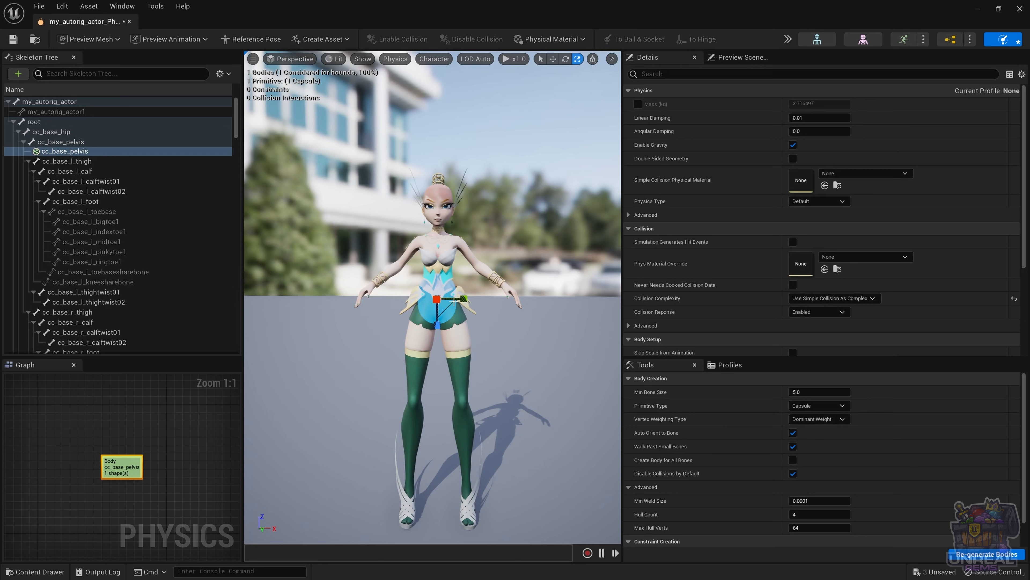
{"action": "mouse_move", "coordinate": [486, 296]}
{"action": "right_mouse_down"}
{"action": "mouse_move", "coordinate": [490, 317]}
{"action": "mouse_move", "coordinate": [491, 297]}
{"action": "right_mouse_up"}
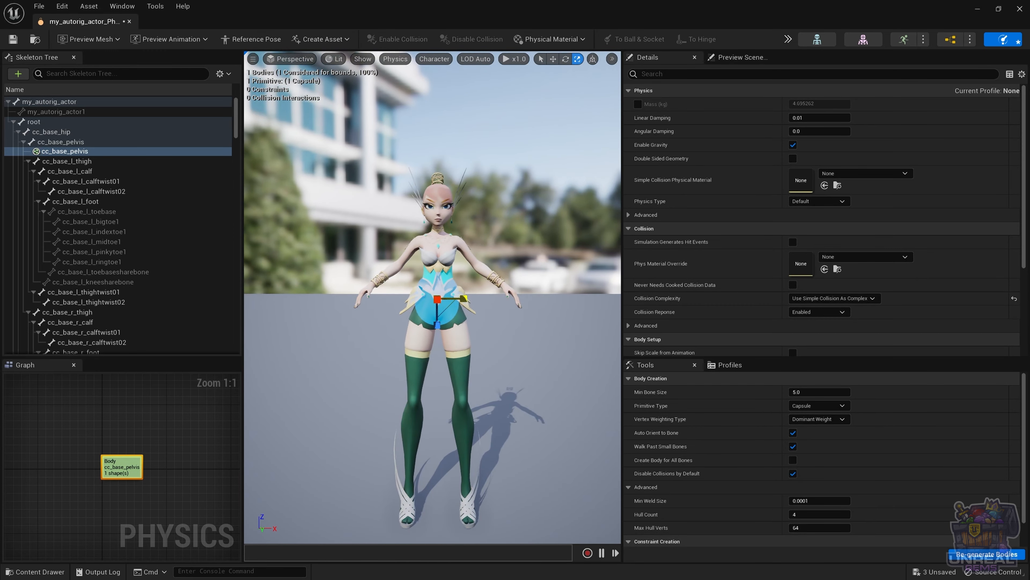
{"action": "key", "text": "w"}
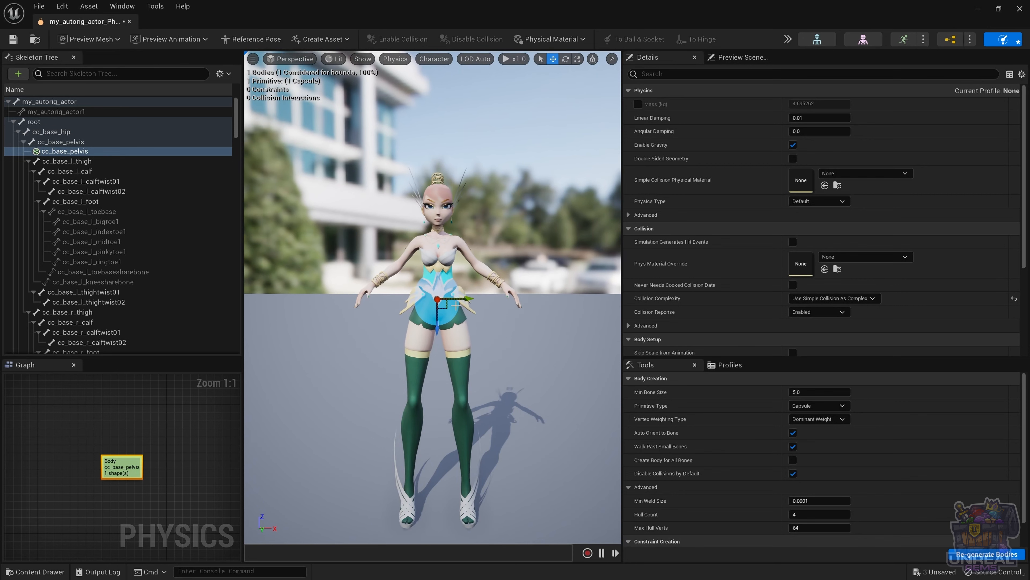
{"action": "left_click_drag", "start_coordinate": [462, 298], "coordinate": [463, 298]}
{"action": "left_click_drag", "start_coordinate": [467, 366], "coordinate": [608, 365], "text": "alt"}
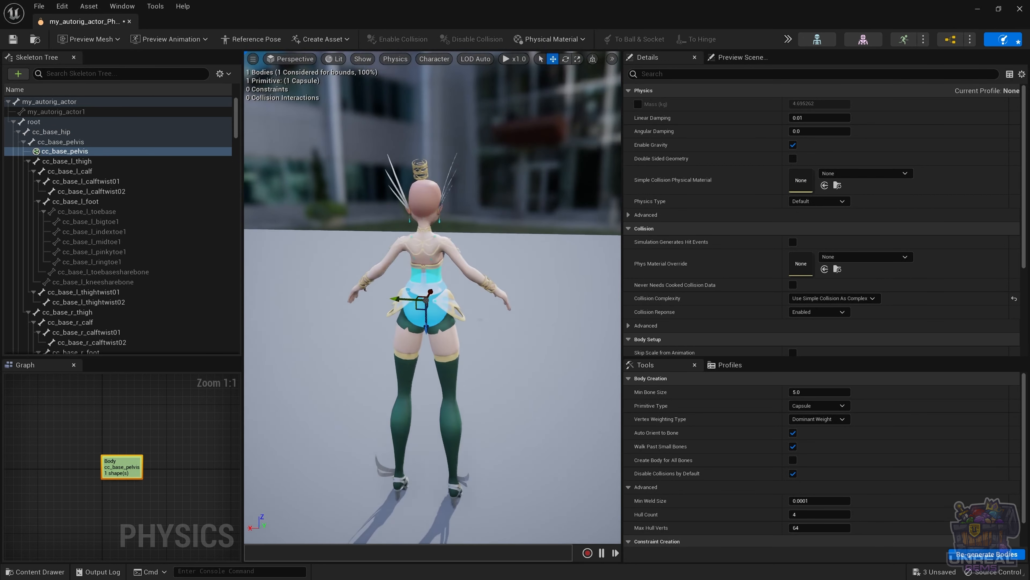
{"action": "left_click_drag", "start_coordinate": [432, 365], "coordinate": [578, 366], "text": "alt"}
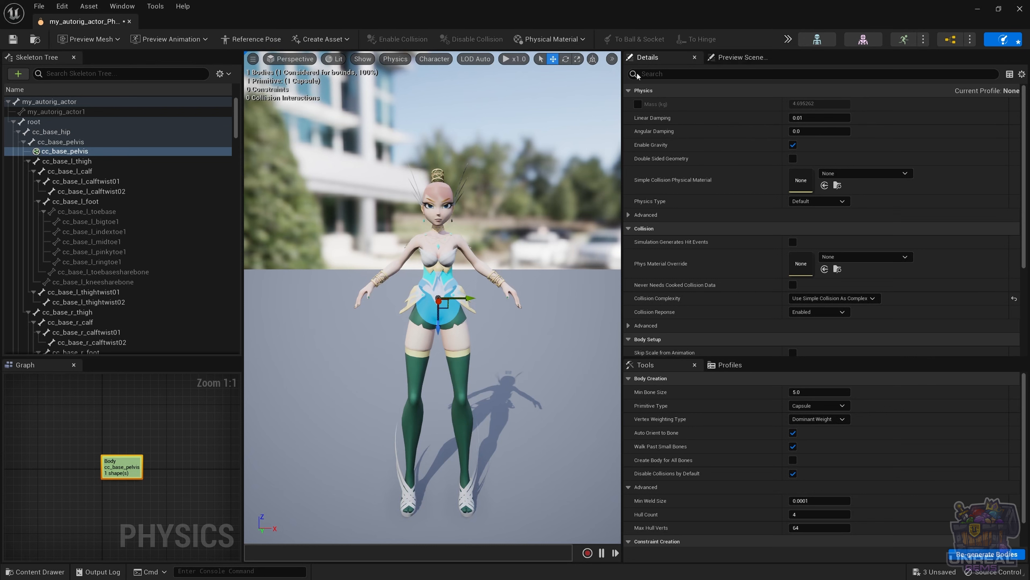
{"action": "left_click", "coordinate": [787, 39]}
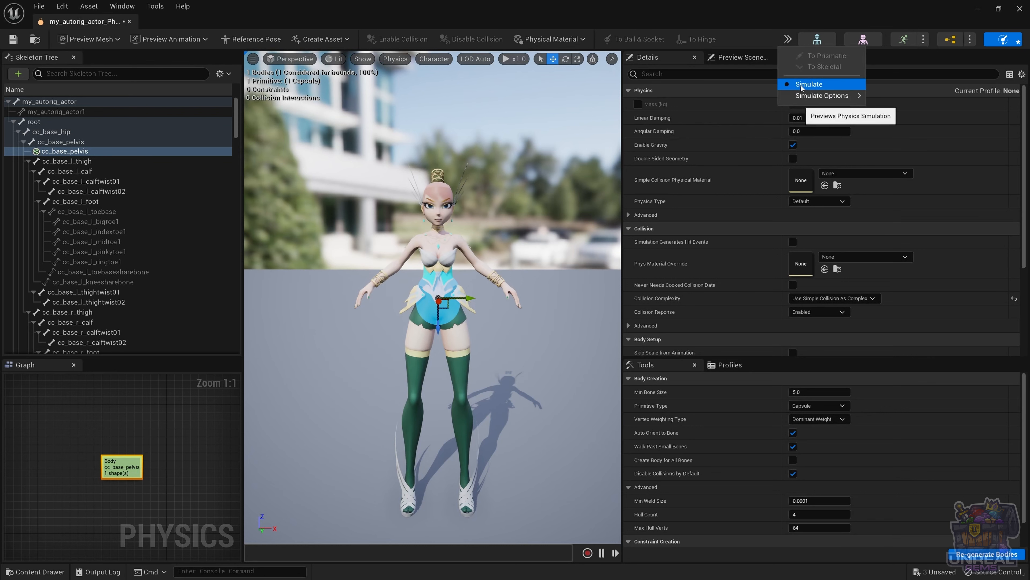
{"action": "left_click", "coordinate": [800, 85]}
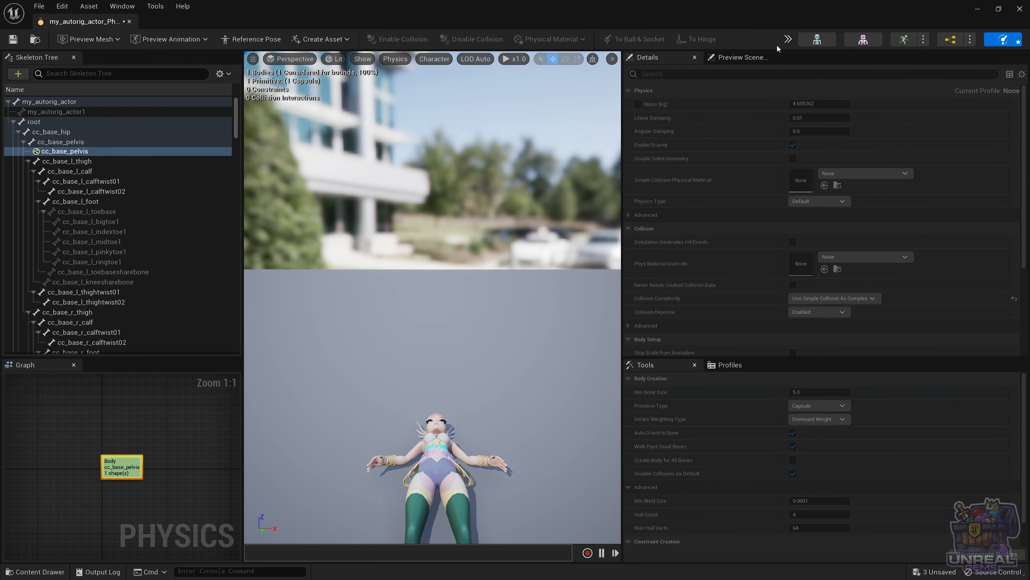
{"action": "left_click", "coordinate": [787, 39]}
{"action": "left_click", "coordinate": [803, 81]}
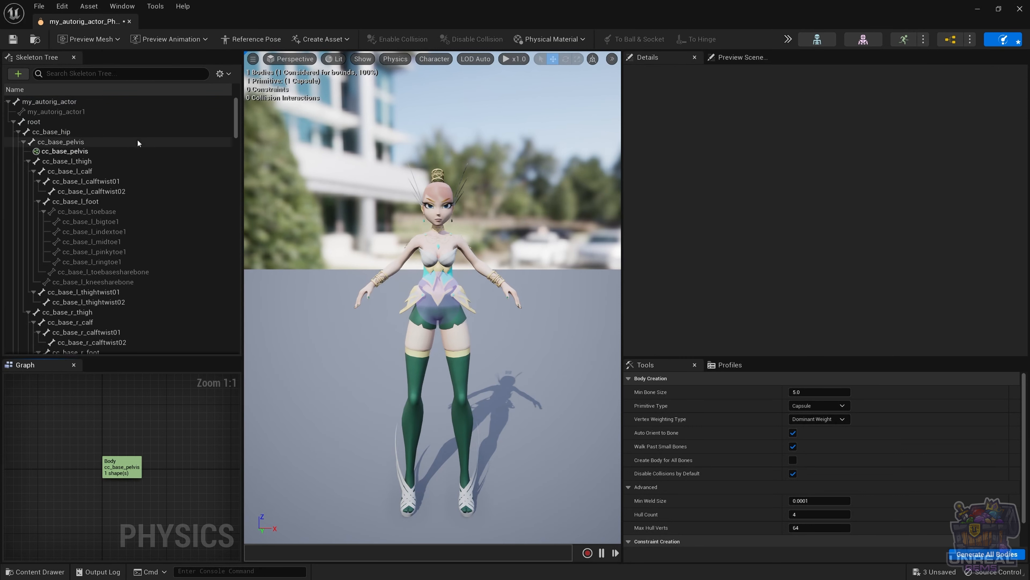
Step: Add a second capsule shape to the cc_base_pelvis body
{"action": "left_click", "coordinate": [70, 143]}
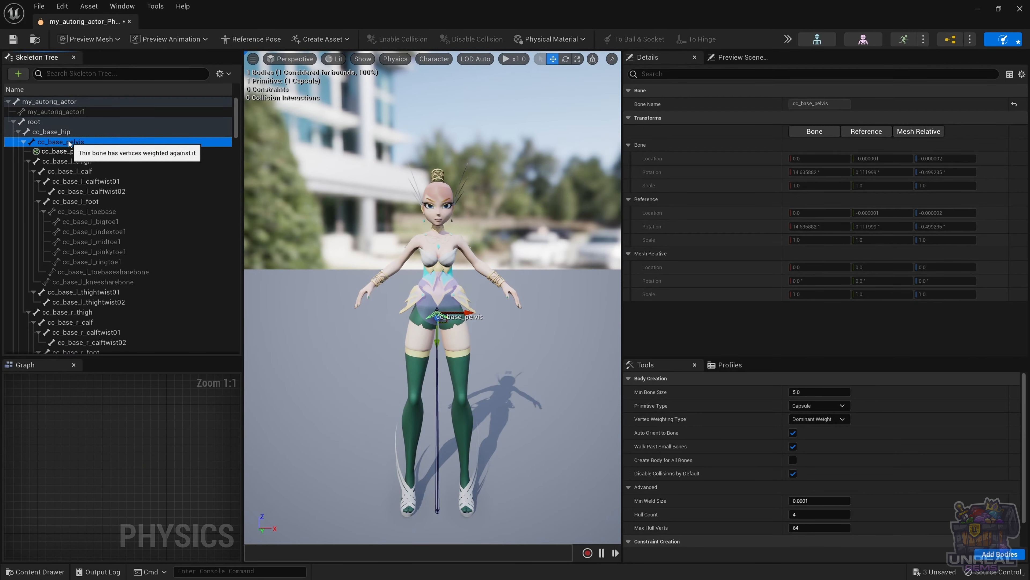
{"action": "right_click", "coordinate": [73, 144]}
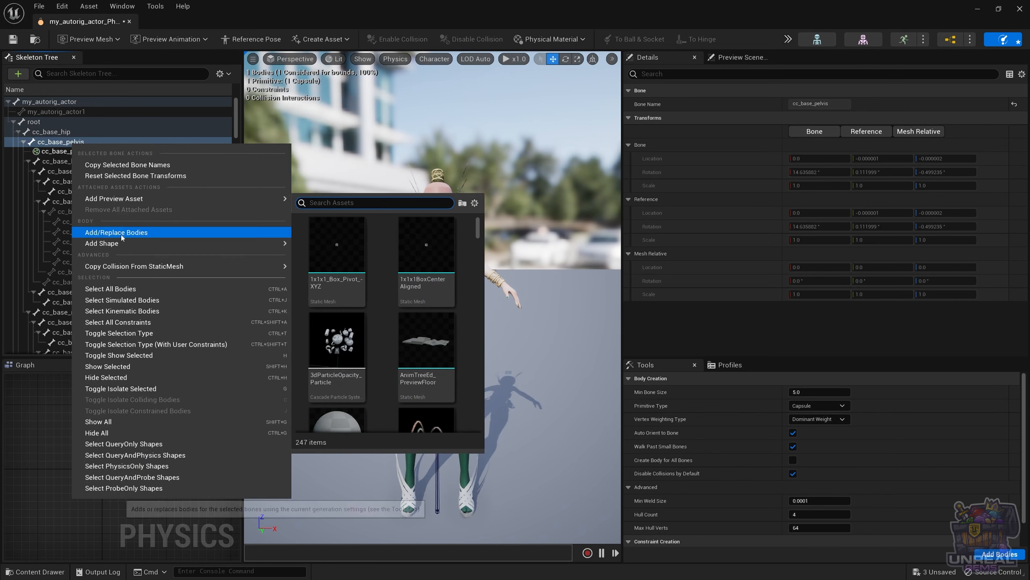
{"action": "mouse_move", "coordinate": [163, 243]}
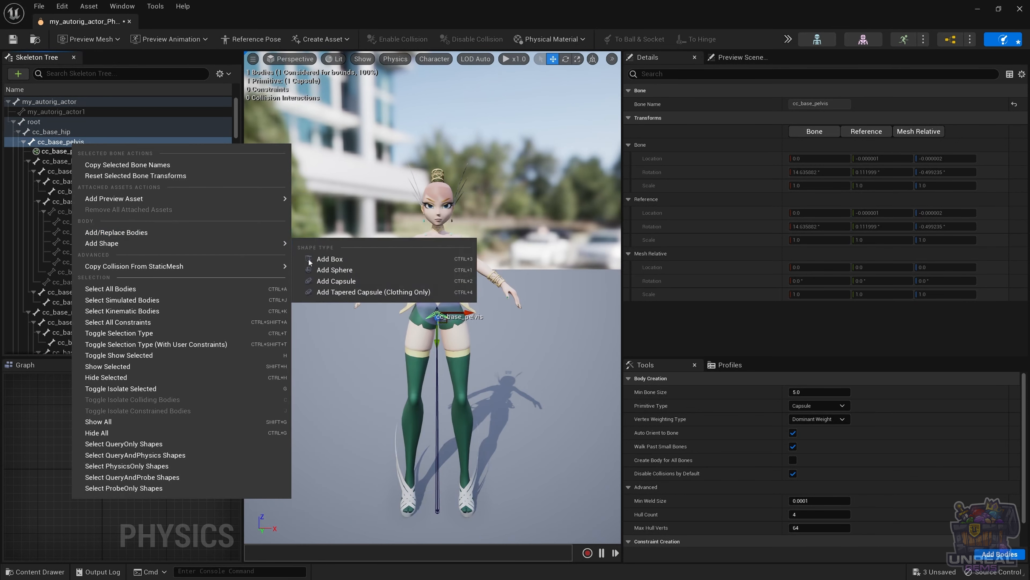
{"action": "left_click", "coordinate": [342, 283]}
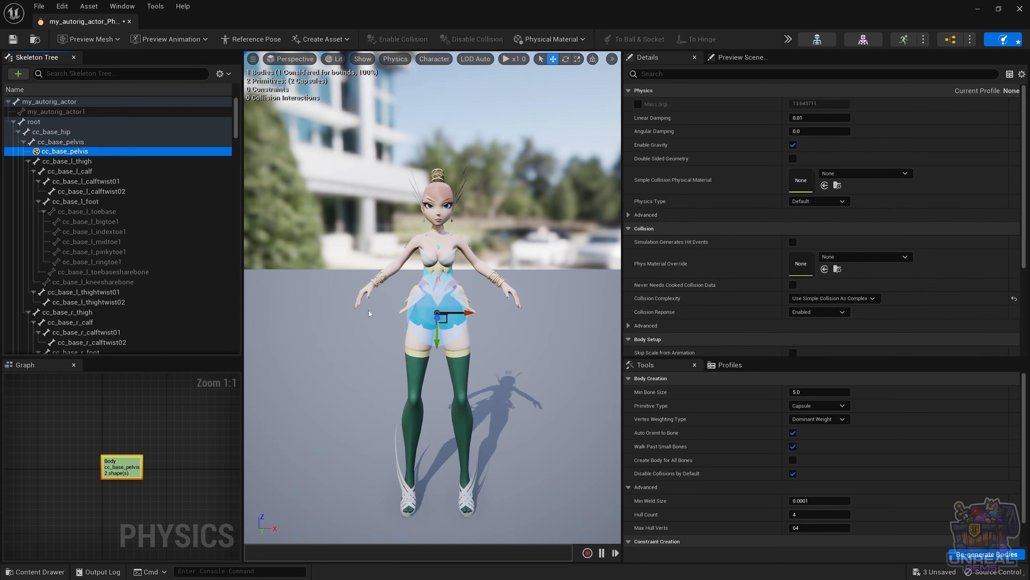
Step: Tilt the new pelvis capsule about 30 degrees and shrink it
{"action": "left_click_drag", "start_coordinate": [432, 284], "coordinate": [547, 284], "text": "alt"}
{"action": "key", "text": "r"}
{"action": "left_click_drag", "start_coordinate": [405, 353], "coordinate": [341, 355], "text": "alt"}
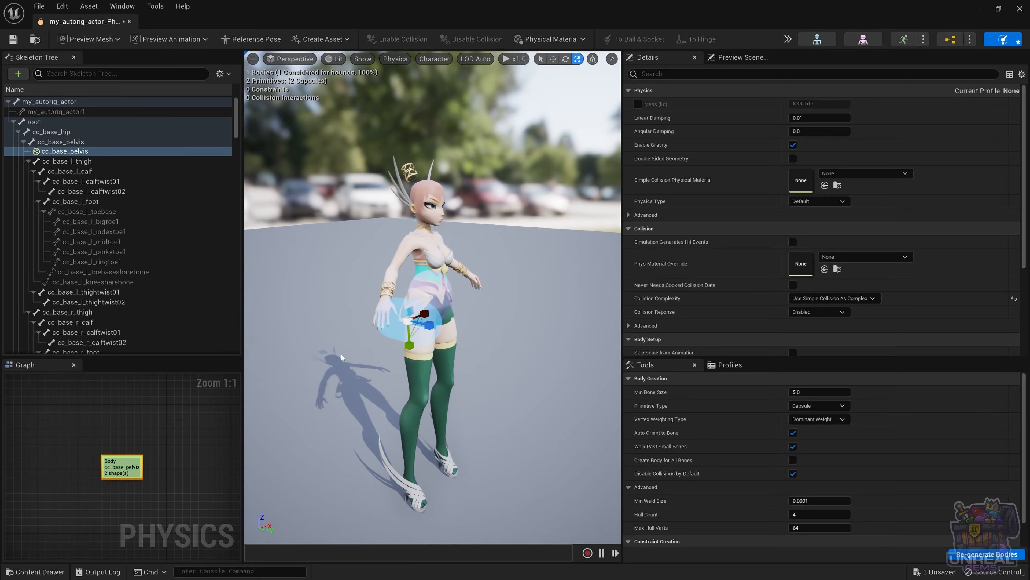
{"action": "key", "text": "e"}
{"action": "left_click_drag", "start_coordinate": [431, 303], "coordinate": [430, 327]}
{"action": "left_click_drag", "start_coordinate": [430, 327], "coordinate": [325, 327], "text": "alt"}
Step: Check the new capsule from several angles and adjust its angle on the hip
{"action": "key", "text": "r"}
{"action": "left_click_drag", "start_coordinate": [406, 316], "coordinate": [527, 309]}
{"action": "left_click_drag", "start_coordinate": [443, 294], "coordinate": [444, 276], "text": "alt"}
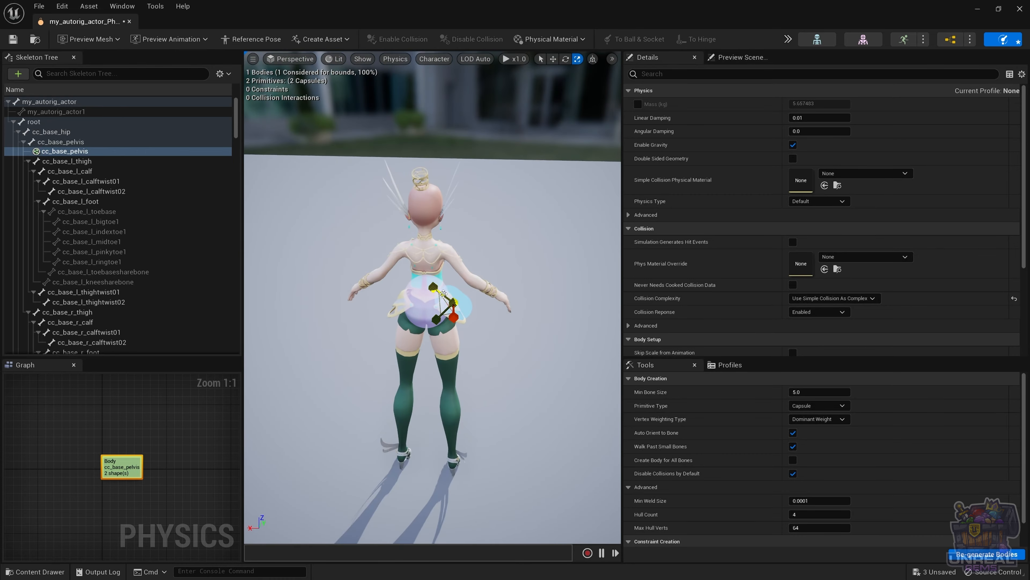
{"action": "key", "text": "w"}
{"action": "left_click_drag", "start_coordinate": [405, 325], "coordinate": [430, 268], "text": "alt"}
{"action": "left_click_drag", "start_coordinate": [436, 332], "coordinate": [460, 341], "text": "alt"}
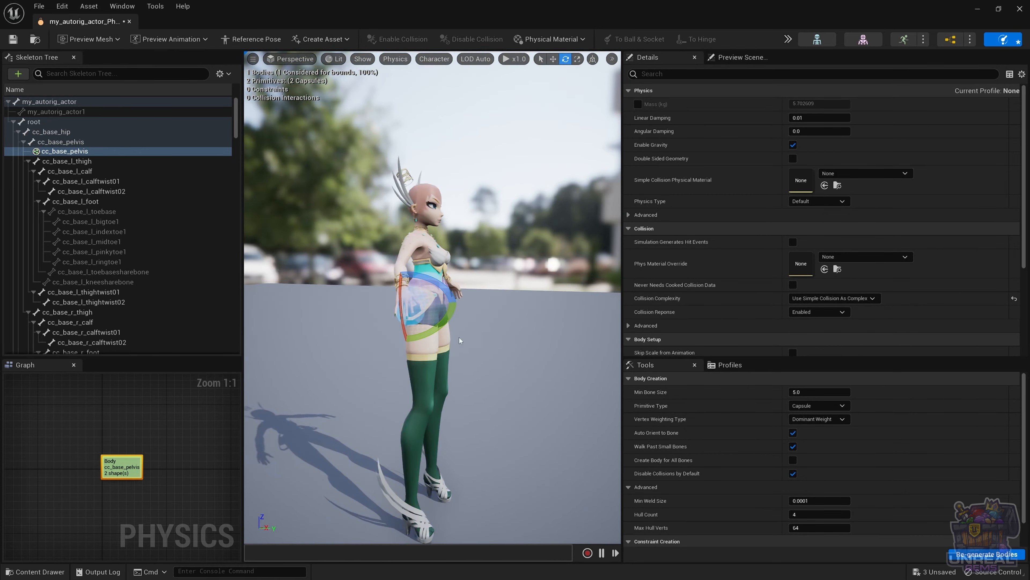
{"action": "key", "text": "e"}
{"action": "left_click_drag", "start_coordinate": [396, 313], "coordinate": [436, 312], "text": "alt"}
Step: Add a third capsule shape to the cc_base_pelvis body
{"action": "key", "text": "r"}
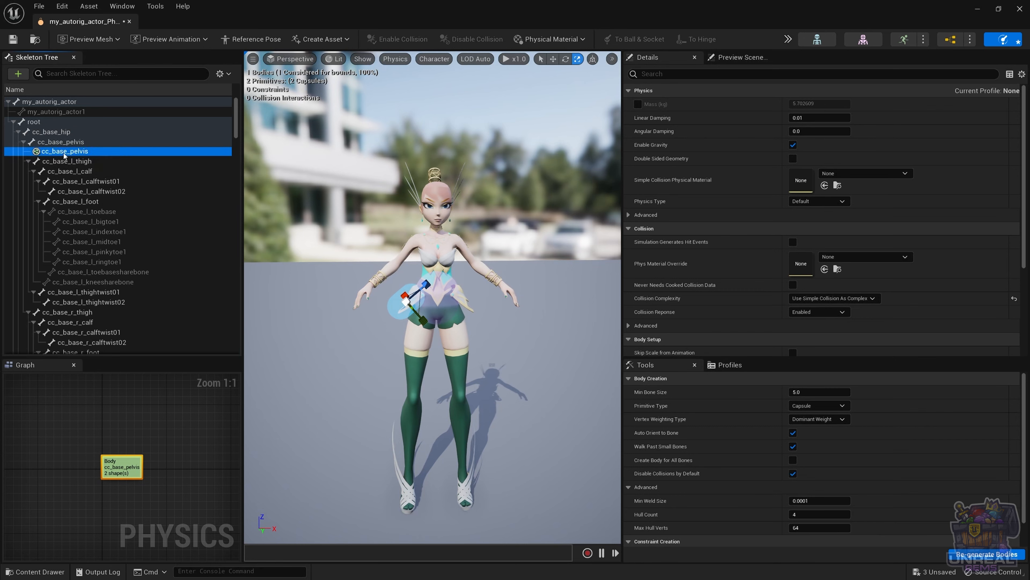
{"action": "right_click", "coordinate": [65, 151]}
{"action": "mouse_move", "coordinate": [107, 150]}
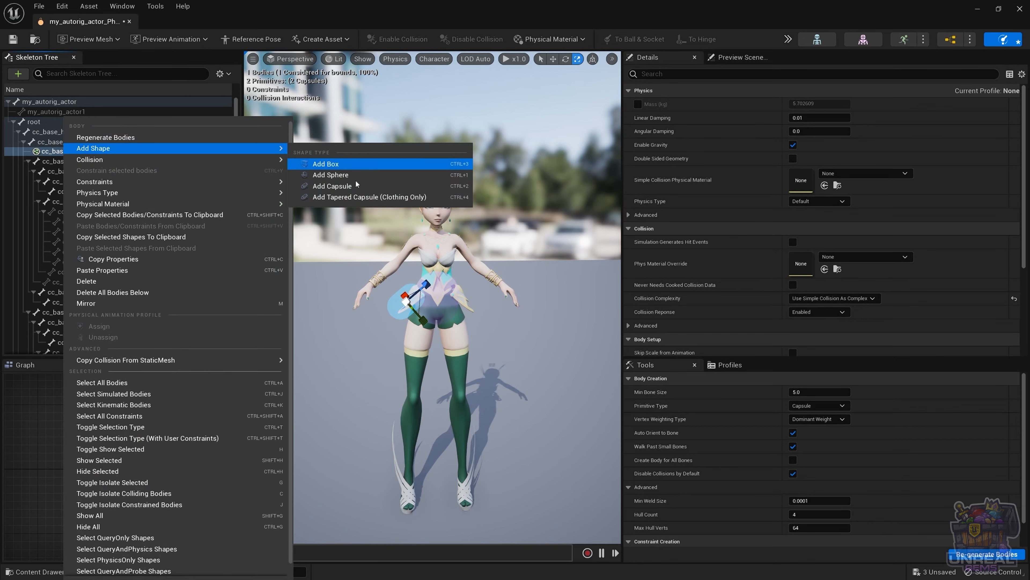
{"action": "left_click", "coordinate": [332, 186]}
Step: Move, tilt and shrink the third capsule onto the opposite hip
{"action": "key", "text": "w"}
{"action": "left_click_drag", "start_coordinate": [461, 312], "coordinate": [405, 337]}
{"action": "key", "text": "e"}
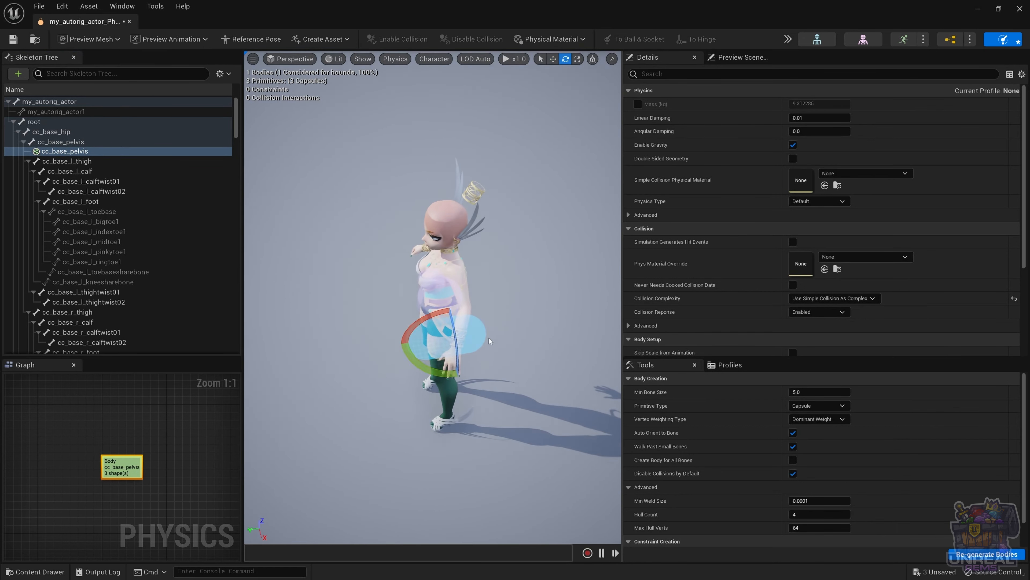
{"action": "left_click_drag", "start_coordinate": [458, 388], "coordinate": [494, 345]}
{"action": "key", "text": "r"}
{"action": "left_click_drag", "start_coordinate": [448, 363], "coordinate": [483, 341]}
{"action": "key", "text": "e"}
{"action": "key", "text": "w"}
{"action": "key", "text": "e"}
{"action": "left_click_drag", "start_coordinate": [482, 300], "coordinate": [491, 312]}
{"action": "key", "text": "w"}
{"action": "left_click_drag", "start_coordinate": [454, 340], "coordinate": [456, 338]}
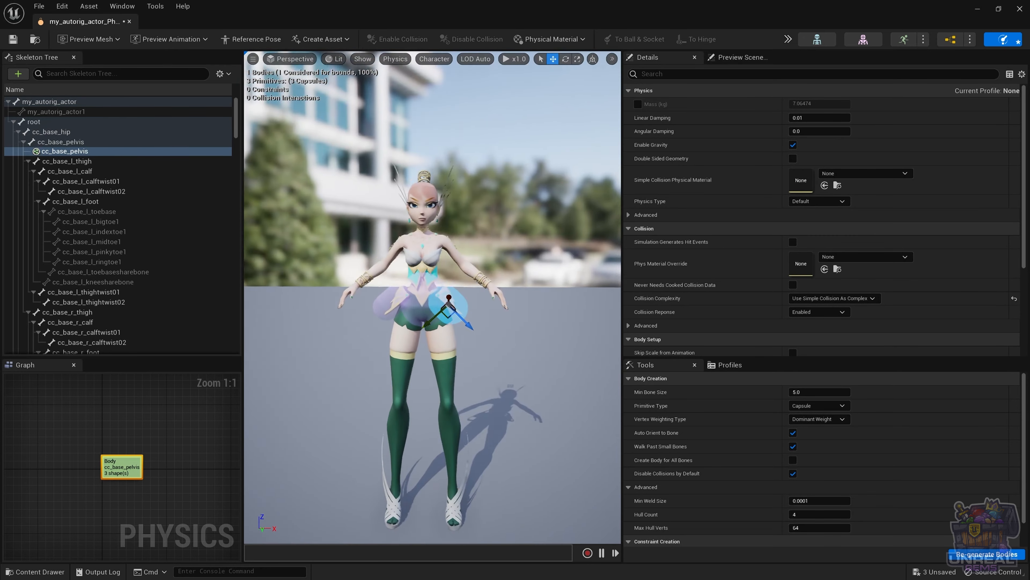
{"action": "left_click_drag", "start_coordinate": [456, 337], "coordinate": [455, 340], "text": "alt"}
Step: Review the pelvis capsules from a slightly different angle, then deselect the body
{"action": "key", "text": "r"}
{"action": "left_click_drag", "start_coordinate": [449, 304], "coordinate": [442, 309]}
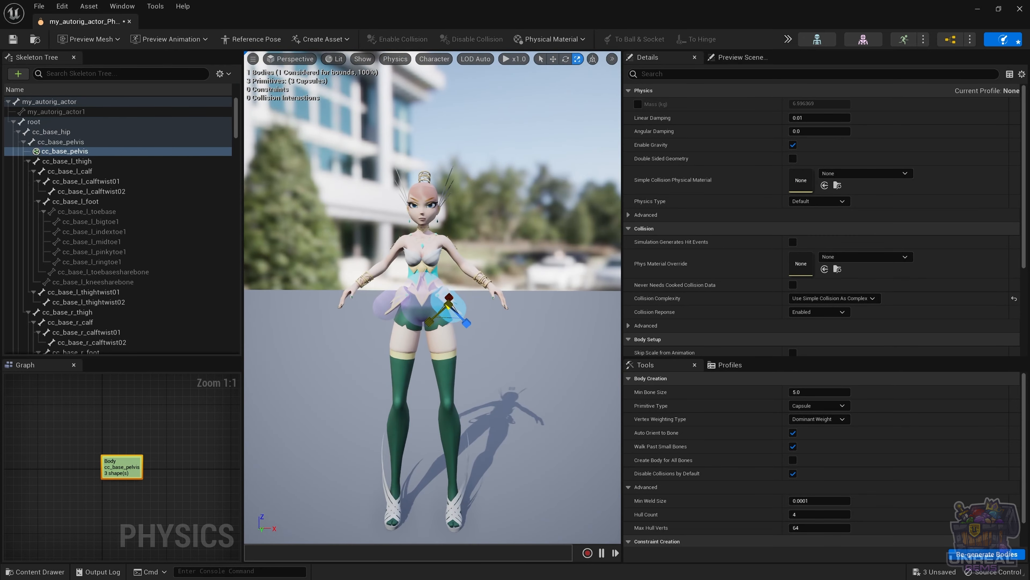
{"action": "key", "text": "w"}
{"action": "left_click", "coordinate": [388, 307]}
{"action": "key", "text": "e"}
{"action": "key", "text": "r"}
{"action": "key", "text": "w"}
{"action": "left_click_drag", "start_coordinate": [496, 377], "coordinate": [527, 369], "text": "alt"}
{"action": "left_click", "coordinate": [487, 365]}
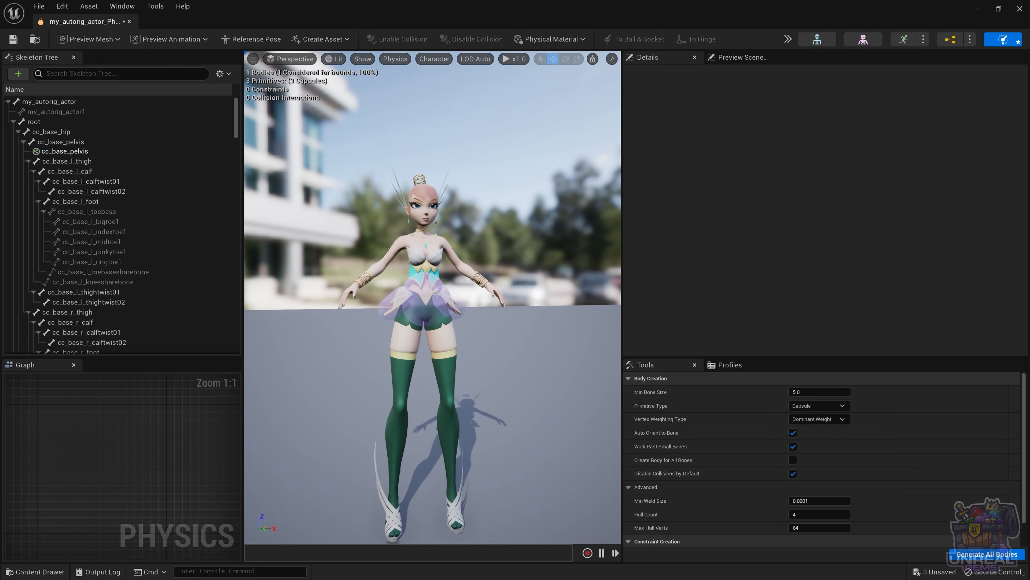
Step: Run and stop Simulate to watch the pelvis-only character collapse, then select cc_base_l_thigh
{"action": "left_click", "coordinate": [786, 39]}
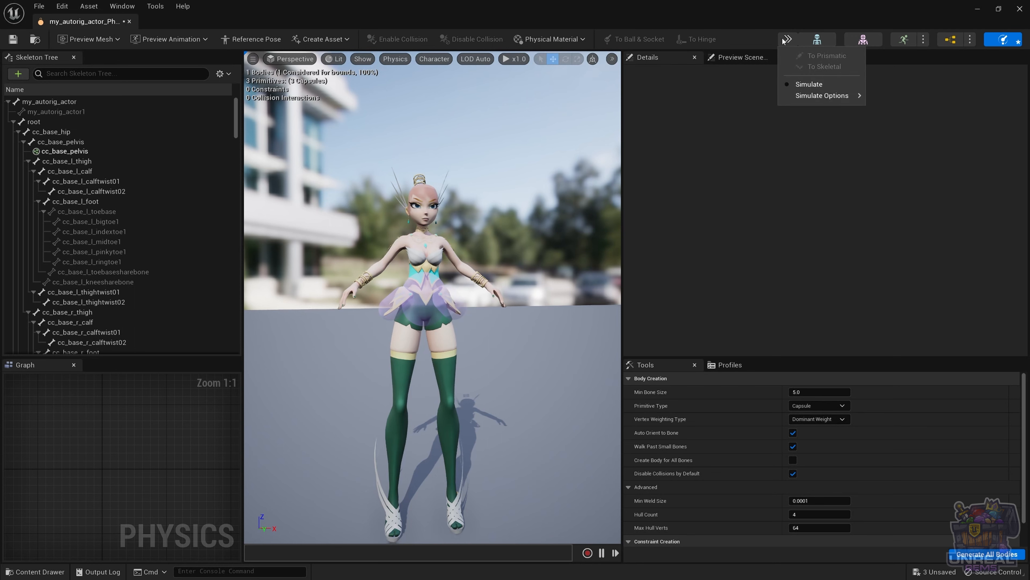
{"action": "left_click", "coordinate": [807, 83]}
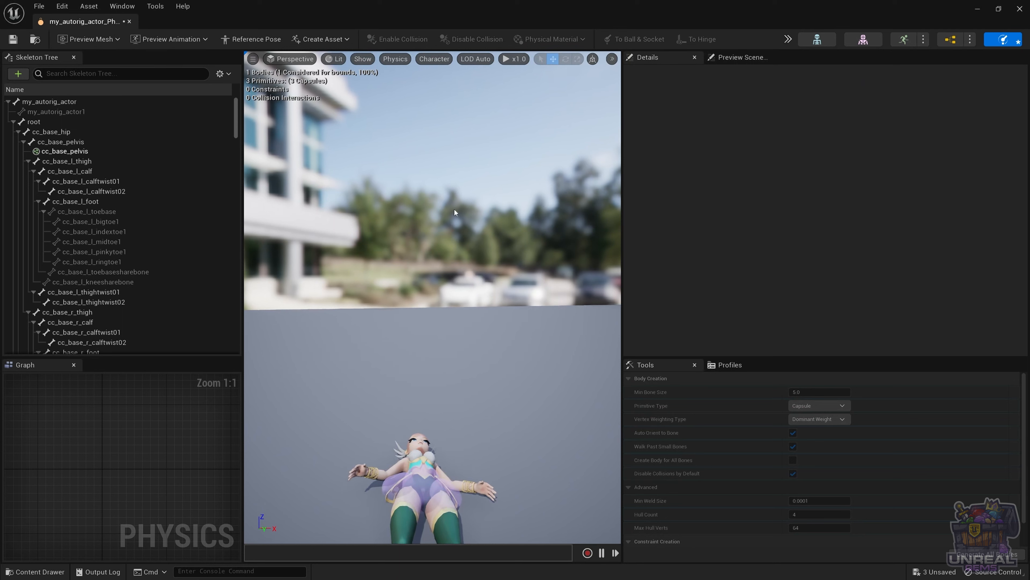
{"action": "left_click", "coordinate": [787, 39]}
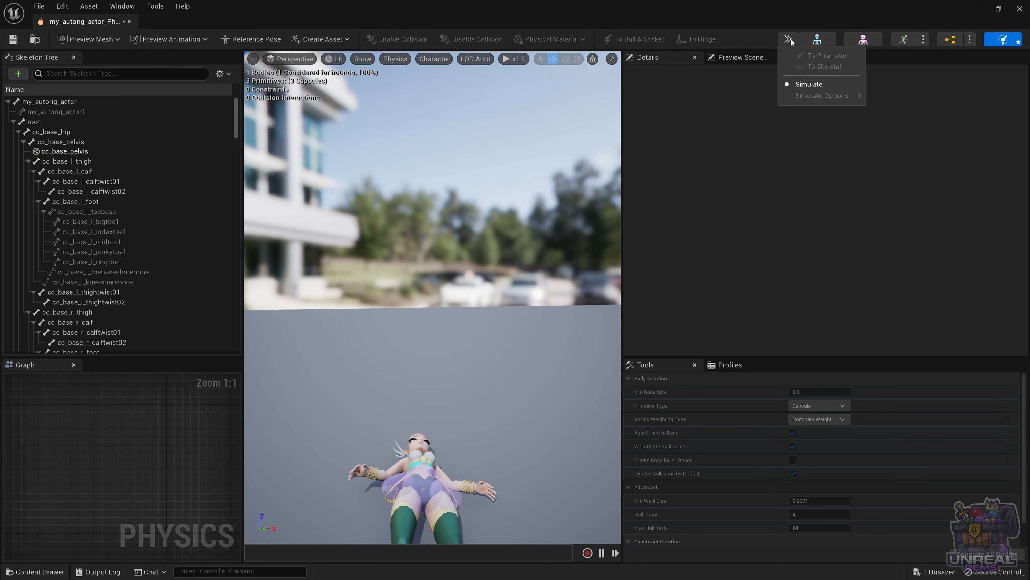
{"action": "left_click", "coordinate": [805, 84]}
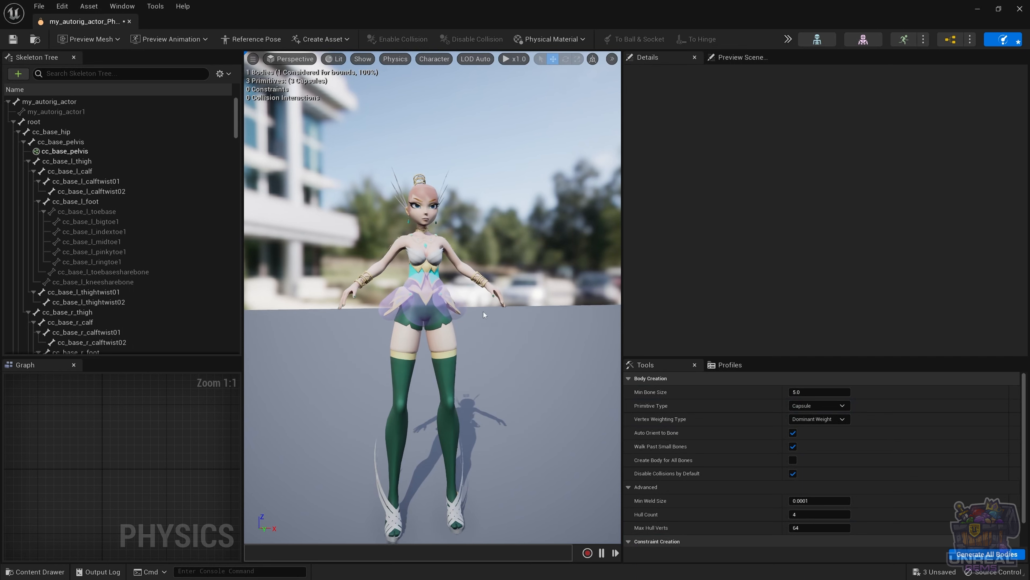
{"action": "mouse_move", "coordinate": [499, 324]}
{"action": "left_mouse_down", "text": "alt"}
{"action": "mouse_move", "coordinate": [422, 324]}
{"action": "mouse_move", "coordinate": [490, 277]}
{"action": "mouse_move", "coordinate": [527, 300]}
{"action": "mouse_move", "coordinate": [499, 263]}
{"action": "mouse_move", "coordinate": [471, 260]}
{"action": "mouse_move", "coordinate": [544, 316]}
{"action": "mouse_move", "coordinate": [527, 308]}
{"action": "mouse_move", "coordinate": [535, 317]}
{"action": "mouse_move", "coordinate": [498, 322]}
{"action": "left_mouse_up", "text": "alt"}
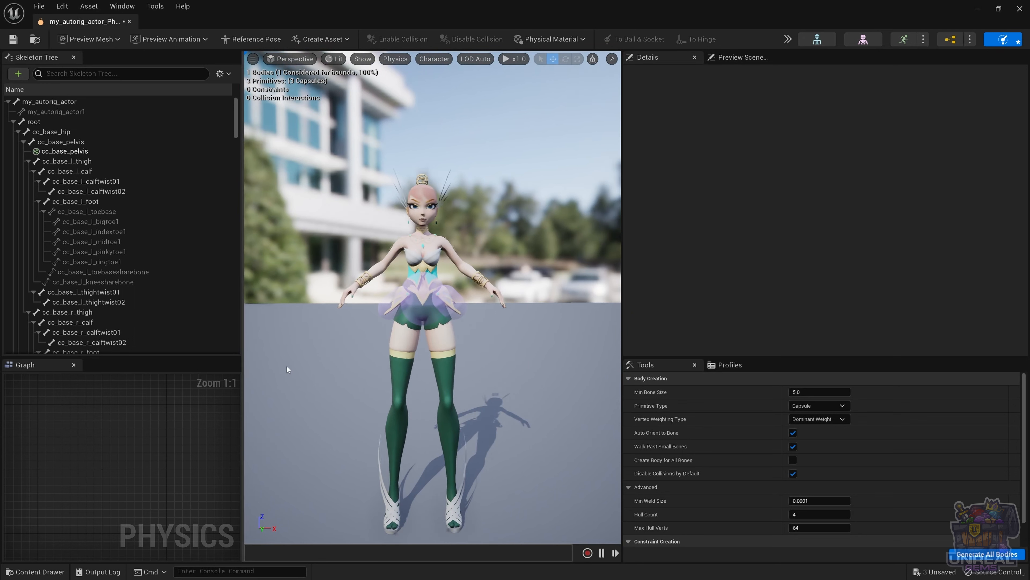
{"action": "left_click", "coordinate": [72, 162]}
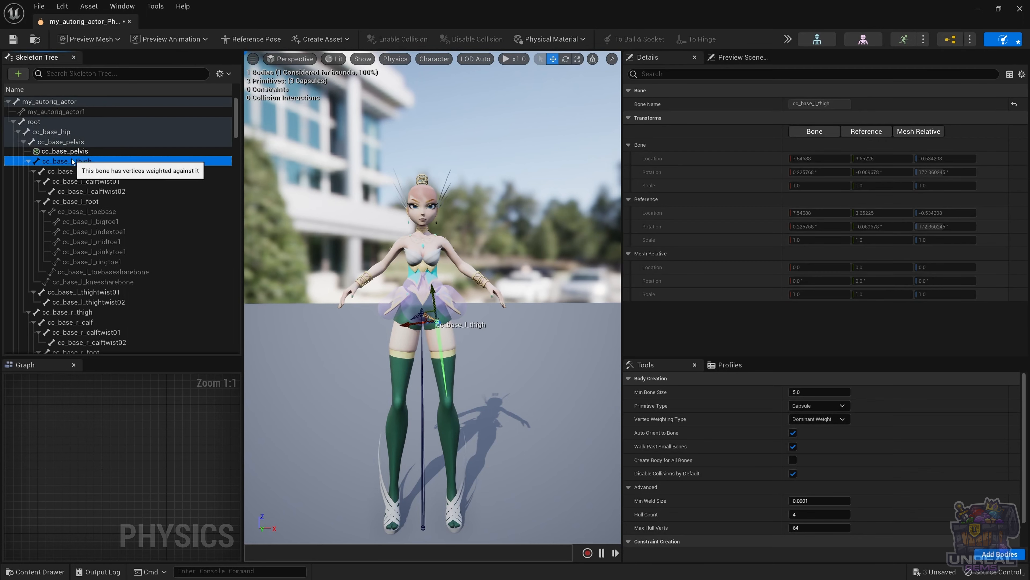
Step: Add a body for cc_base_l_thigh, frame its pelvis constraint, and select the thigh body
{"action": "right_click", "coordinate": [88, 162]}
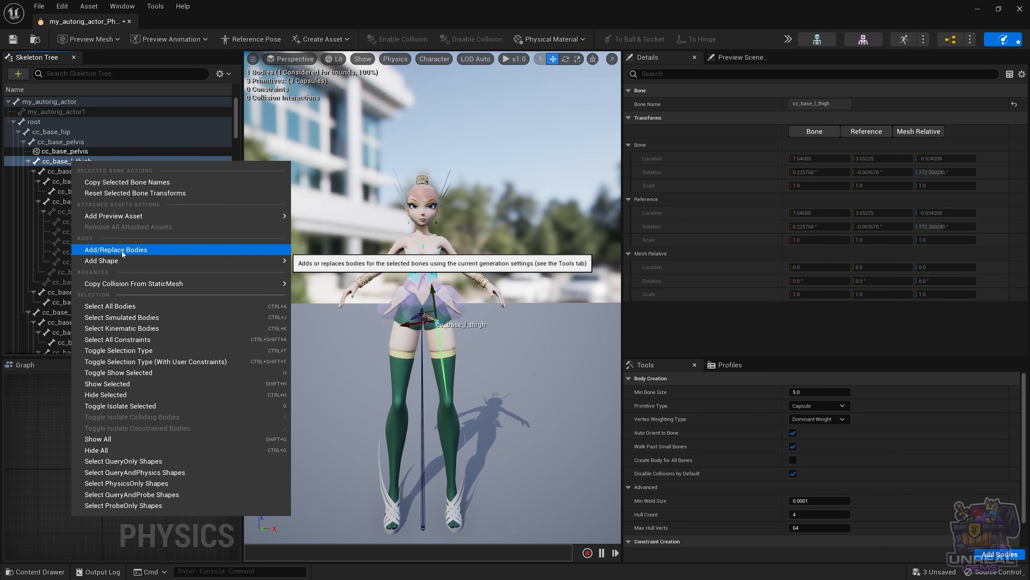
{"action": "left_click", "coordinate": [122, 251]}
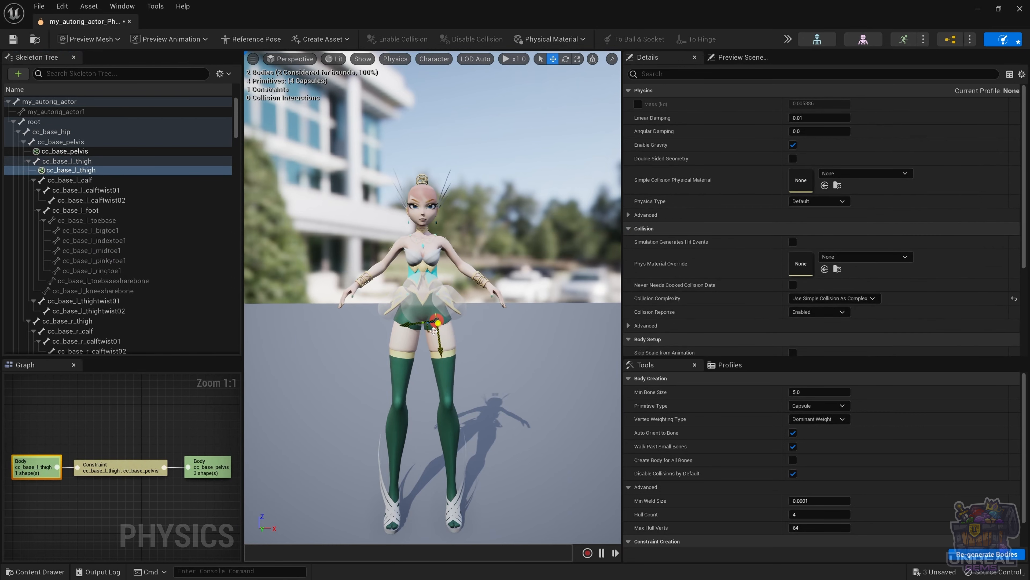
{"action": "left_click", "coordinate": [437, 323]}
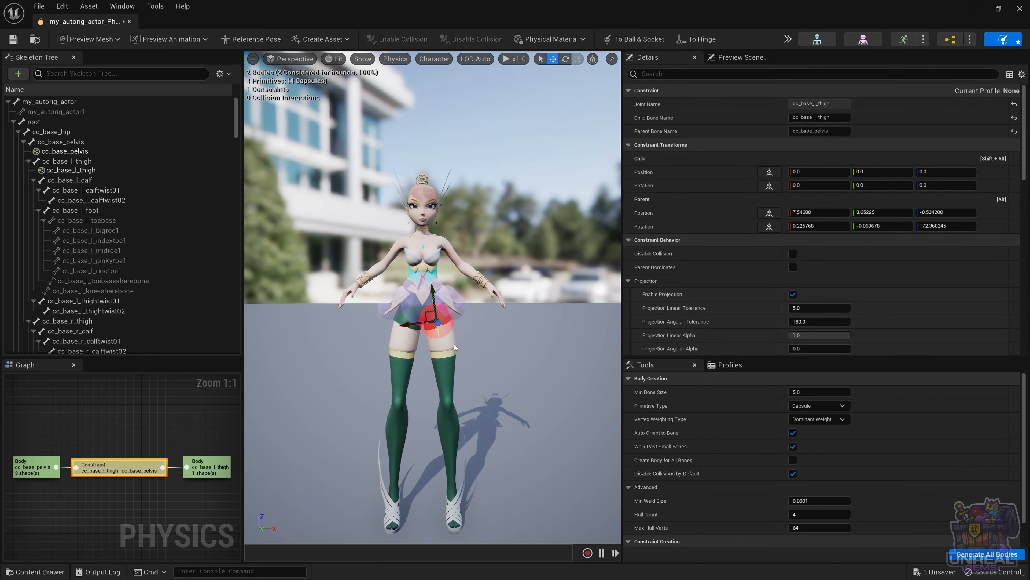
{"action": "key", "text": "f"}
{"action": "left_click", "coordinate": [481, 358]}
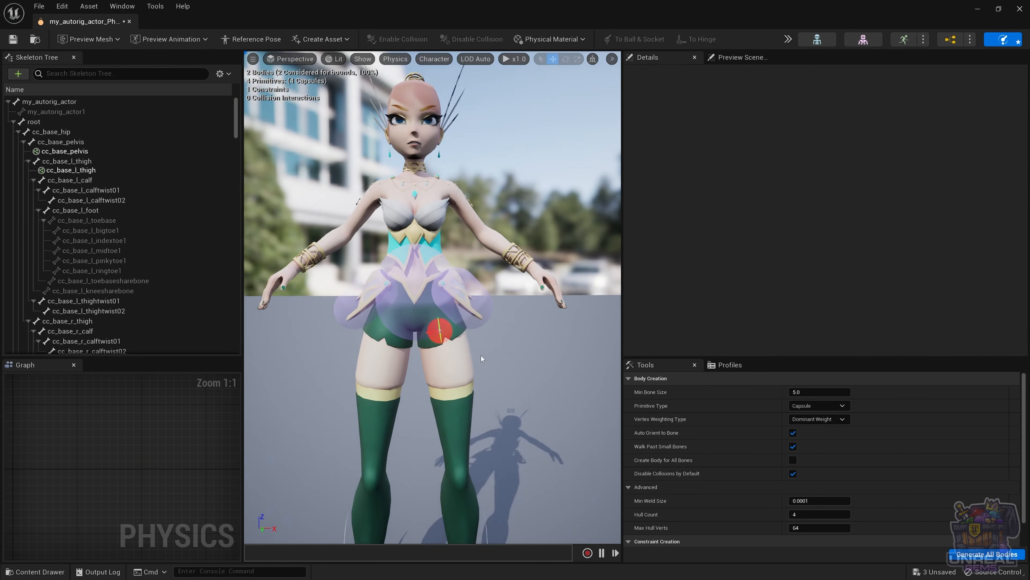
{"action": "left_click", "coordinate": [71, 169]}
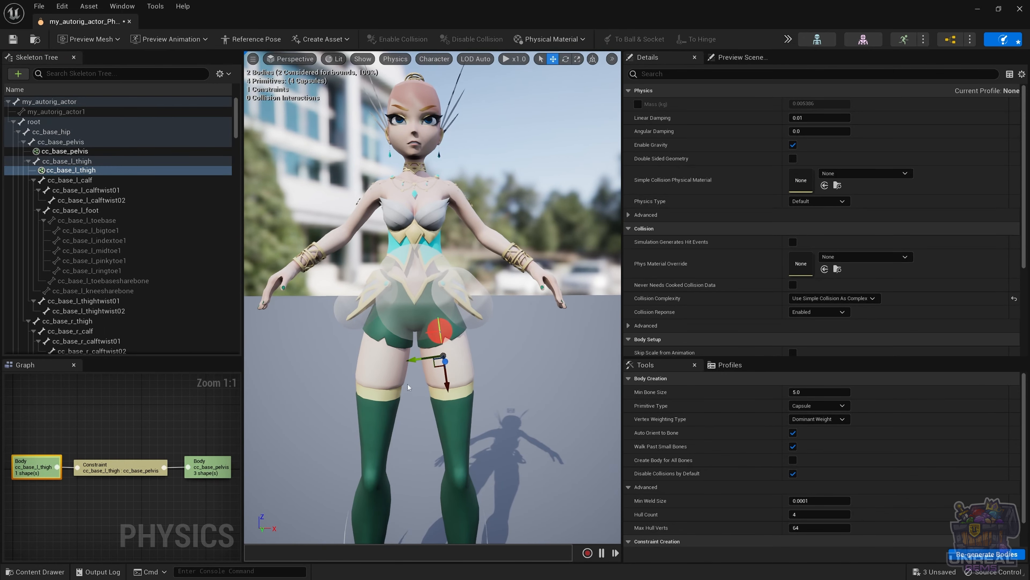
Step: Enlarge and widen the thigh capsule, tilting it about 9 degrees along the thigh
{"action": "key", "text": "space"}
{"action": "key", "text": "space"}
{"action": "left_click_drag", "start_coordinate": [418, 359], "coordinate": [329, 402]}
{"action": "key", "text": "space"}
{"action": "key", "text": "space"}
{"action": "key", "text": "space"}
{"action": "key", "text": "space"}
{"action": "key", "text": "space"}
{"action": "key", "text": "space"}
{"action": "left_click_drag", "start_coordinate": [456, 396], "coordinate": [470, 399]}
{"action": "key", "text": "space"}
{"action": "key", "text": "space"}
{"action": "left_click_drag", "start_coordinate": [406, 361], "coordinate": [396, 374]}
{"action": "left_click_drag", "start_coordinate": [478, 398], "coordinate": [477, 398]}
Step: Slim the thigh capsule, check it from the front, and select the thigh-to-pelvis constraint
{"action": "key", "text": "space"}
{"action": "key", "text": "space"}
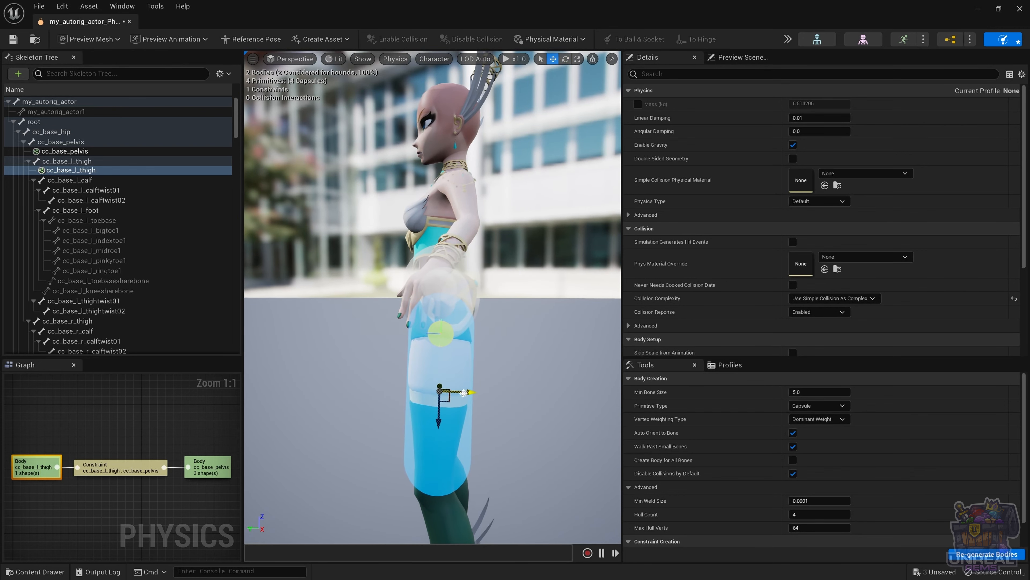
{"action": "left_click_drag", "start_coordinate": [397, 406], "coordinate": [515, 406], "text": "alt"}
{"action": "key", "text": "space"}
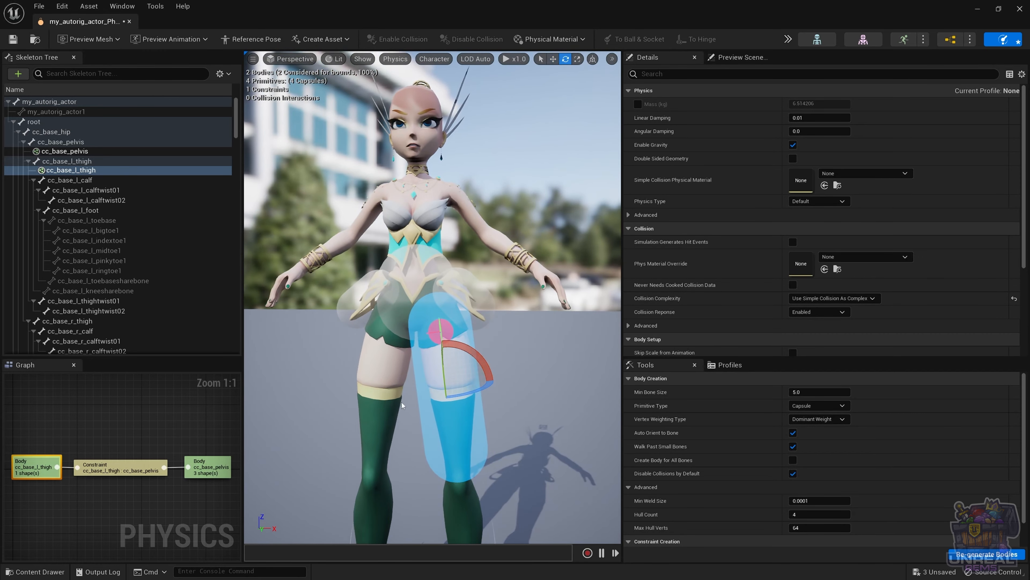
{"action": "key", "text": "space"}
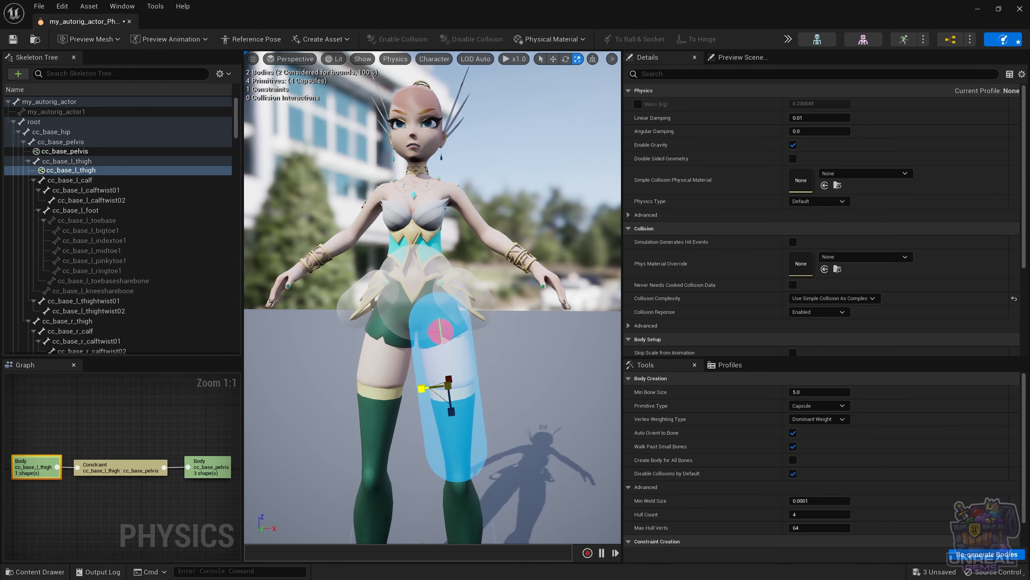
{"action": "left_click_drag", "start_coordinate": [422, 388], "coordinate": [568, 406]}
{"action": "key", "text": "space"}
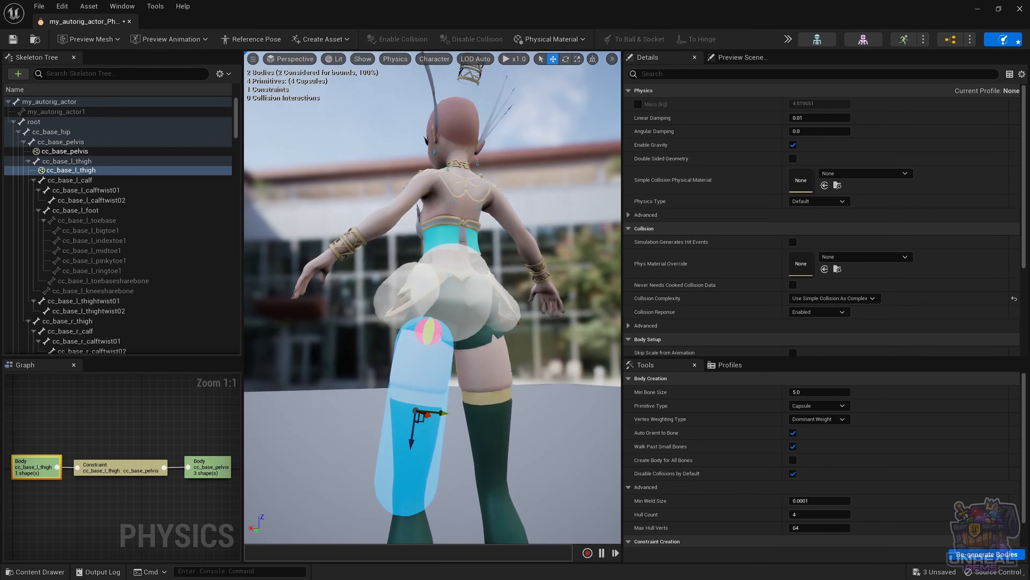
{"action": "left_click_drag", "start_coordinate": [432, 406], "coordinate": [576, 406], "text": "alt"}
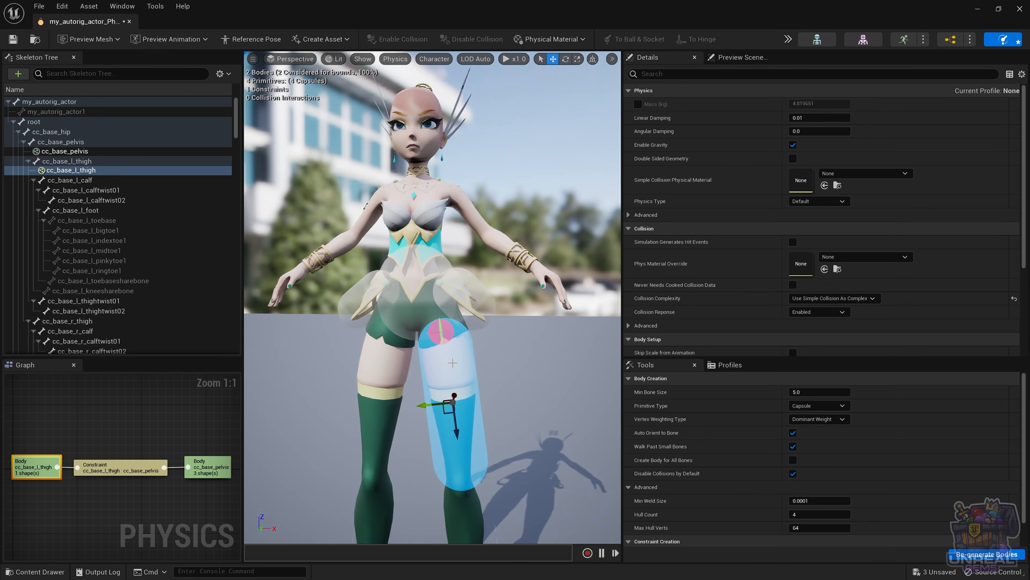
{"action": "left_click", "coordinate": [440, 323]}
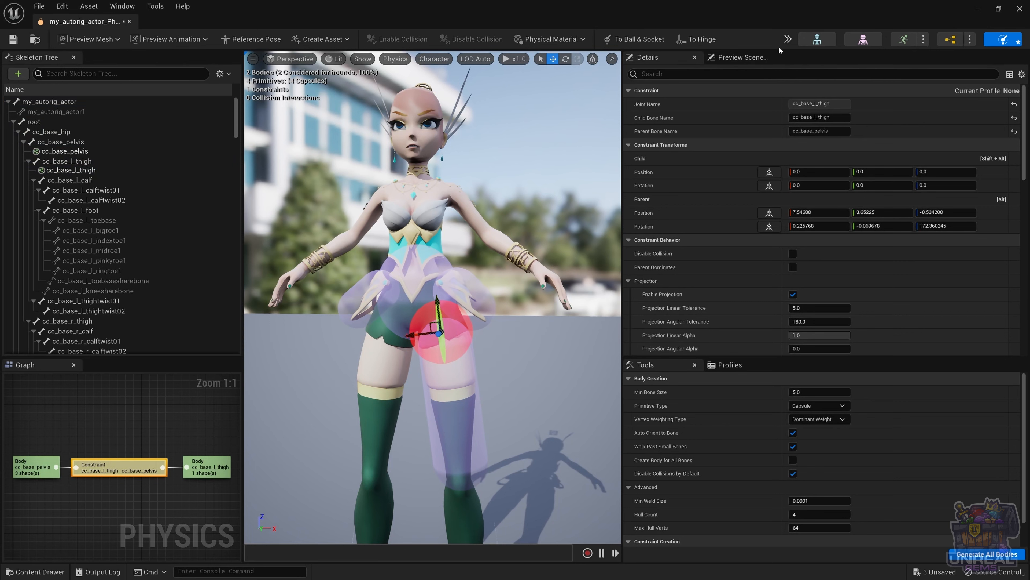
Step: Simulate the pelvis-and-thigh ragdoll, restart it with Alt+S to replay the fall, then deselect
{"action": "left_click", "coordinate": [787, 39]}
{"action": "left_click", "coordinate": [808, 85]}
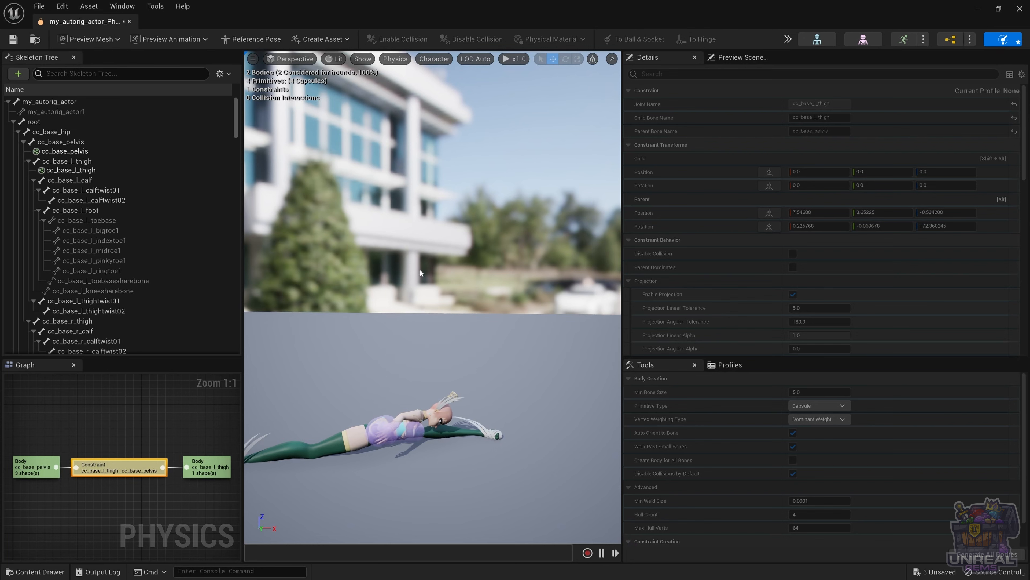
{"action": "key", "text": "alt+s"}
{"action": "key", "text": "alt+s"}
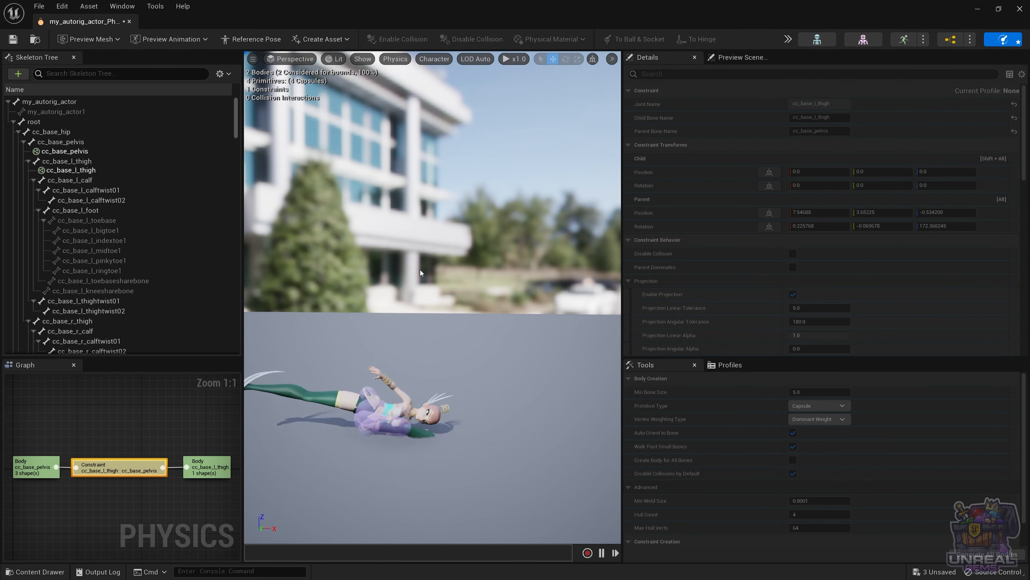
{"action": "key", "text": "alt+s"}
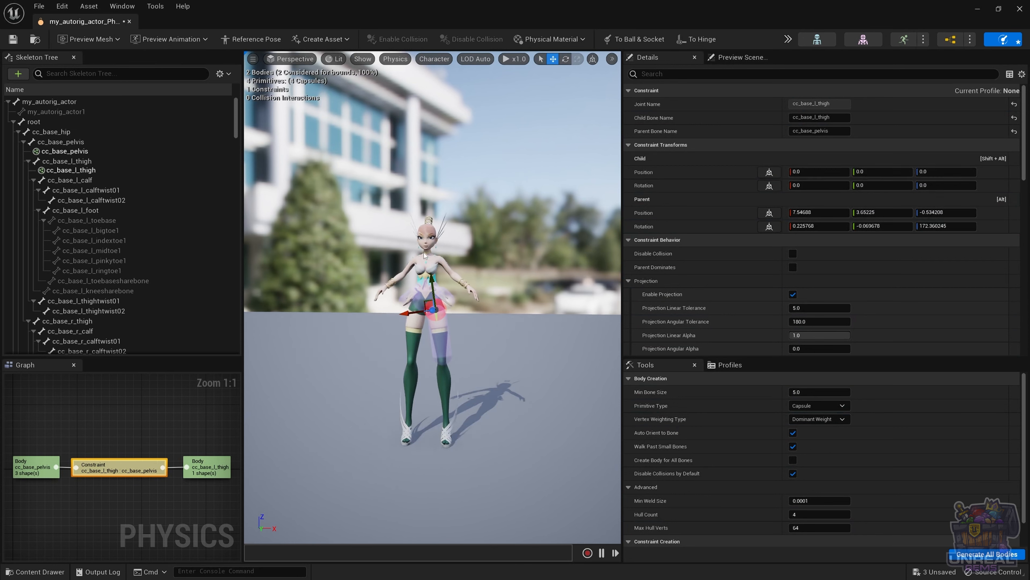
{"action": "left_click", "coordinate": [393, 381]}
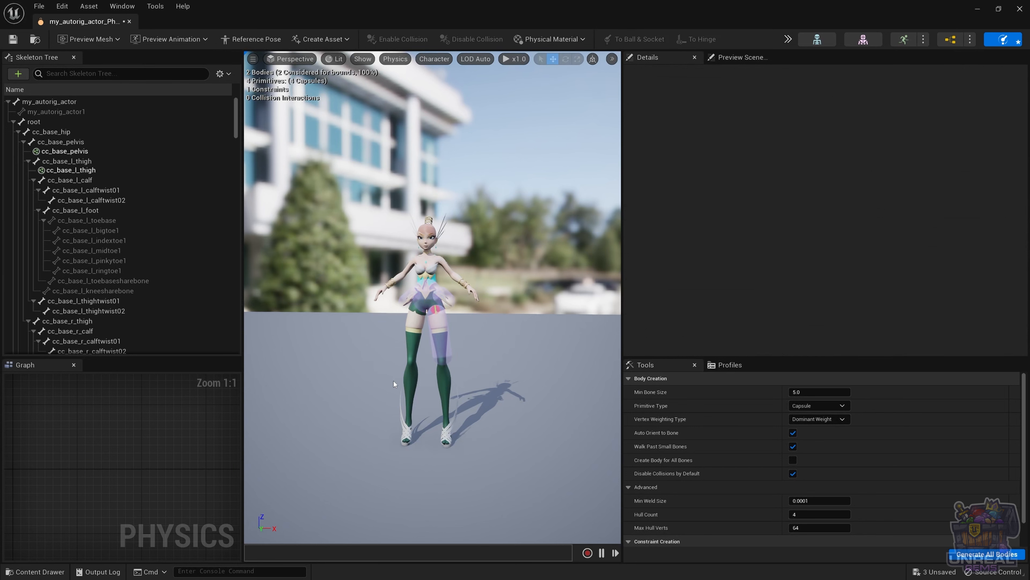
Step: Toggle the full simulation, then try Simulate Selected on the left thigh and stop it
{"action": "key", "text": "alt+s"}
{"action": "key", "text": "alt+s"}
{"action": "left_click", "coordinate": [788, 39]}
{"action": "mouse_move", "coordinate": [824, 95]}
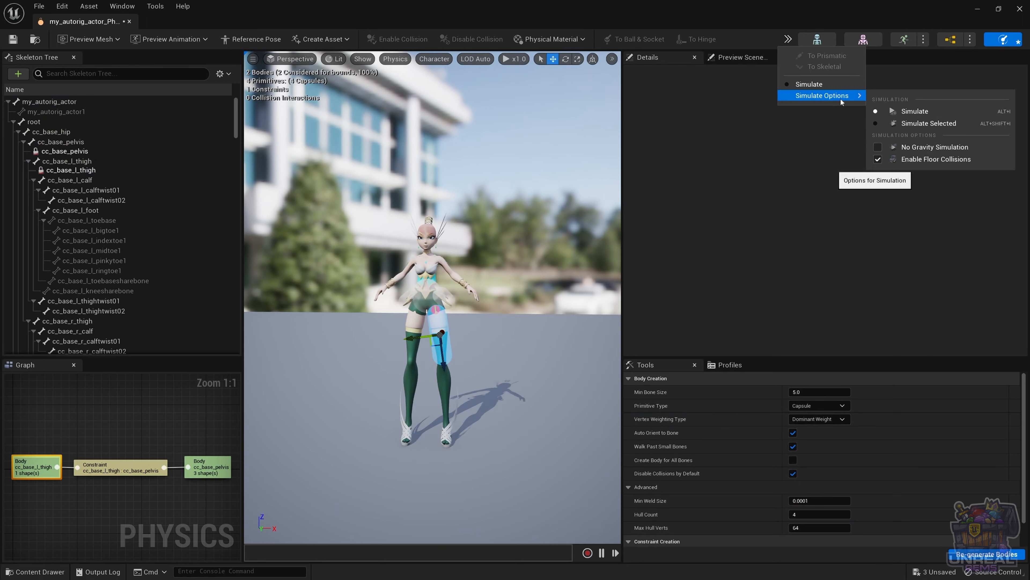
{"action": "left_click", "coordinate": [910, 124]}
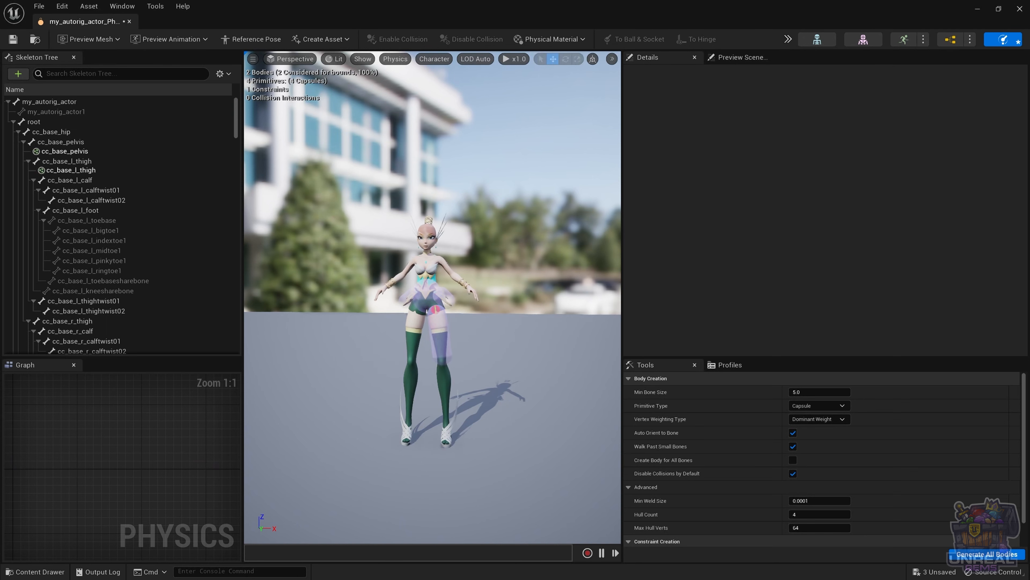
{"action": "key", "text": "alt+s"}
Step: Rerun Simulate Selected to watch the thigh swing from the pelvis, then stop and review options
{"action": "left_click", "coordinate": [788, 39]}
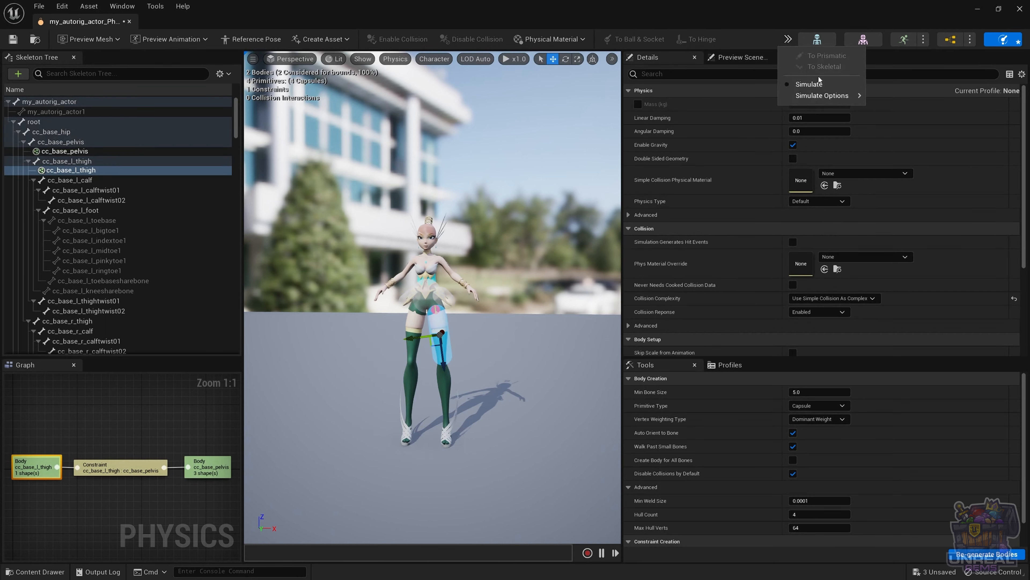
{"action": "mouse_move", "coordinate": [836, 95]}
{"action": "left_click", "coordinate": [926, 124]}
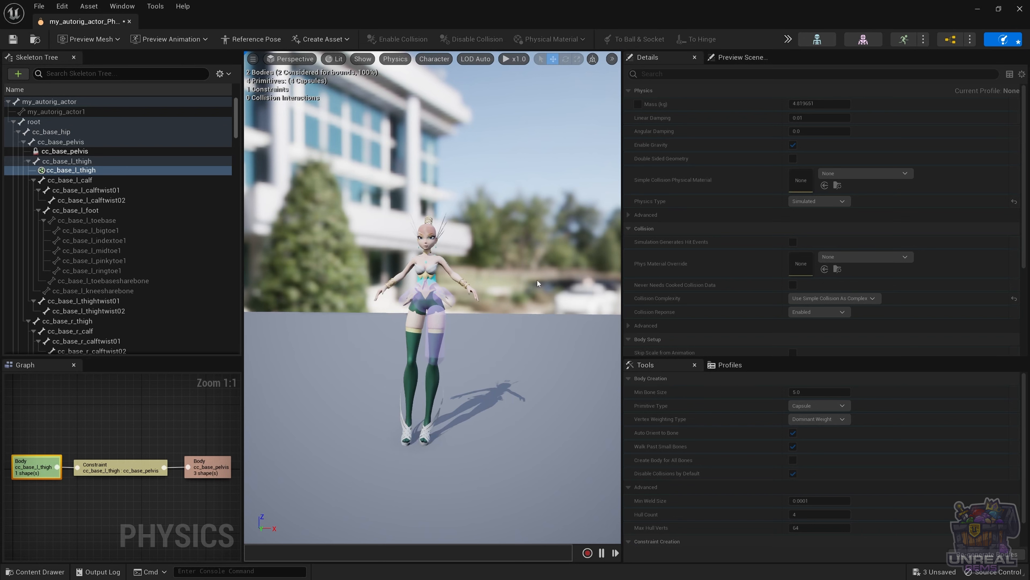
{"action": "left_click", "coordinate": [788, 39]}
{"action": "left_click", "coordinate": [811, 85]}
{"action": "left_click", "coordinate": [788, 39]}
{"action": "mouse_move", "coordinate": [807, 97]}
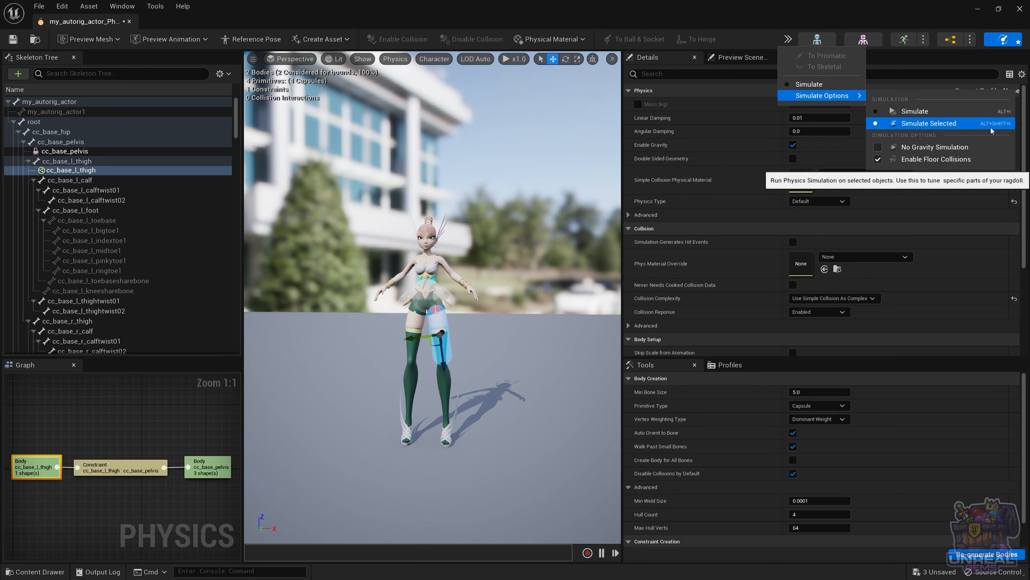
{"action": "left_click", "coordinate": [416, 360]}
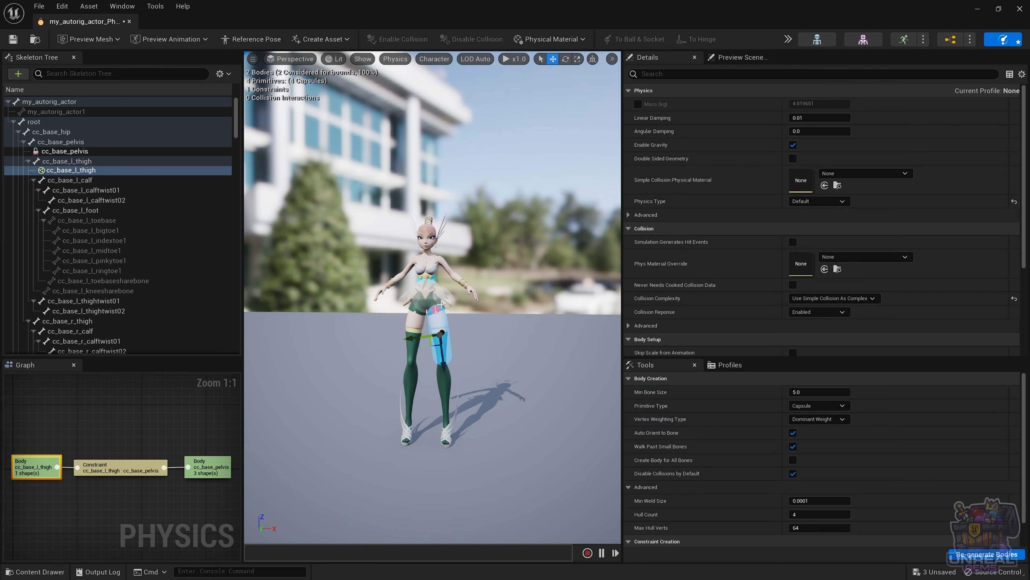
Step: Lock Swing 1, Swing 2 and Twist motion on the pelvis–left-thigh constraint
{"action": "left_click", "coordinate": [65, 150]}
{"action": "key", "text": "f"}
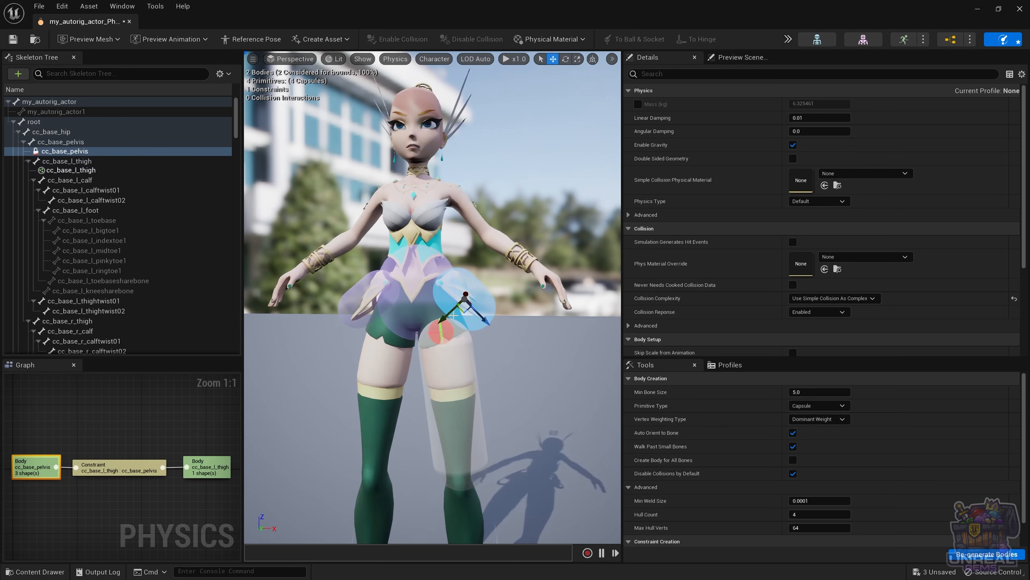
{"action": "left_click", "coordinate": [445, 332]}
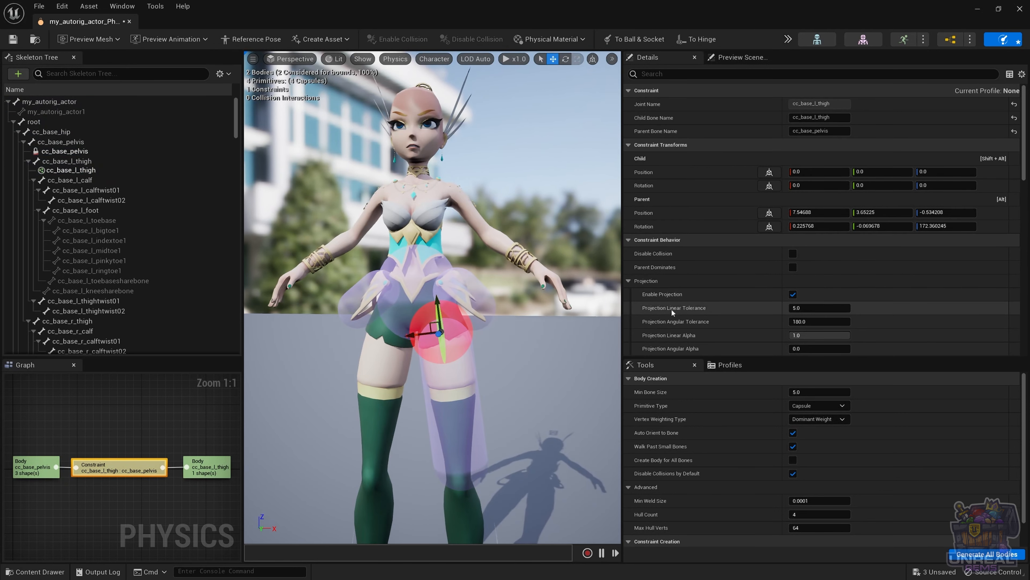
{"action": "scroll", "coordinate": [705, 316], "scroll_direction": "down", "scroll_amount": 3}
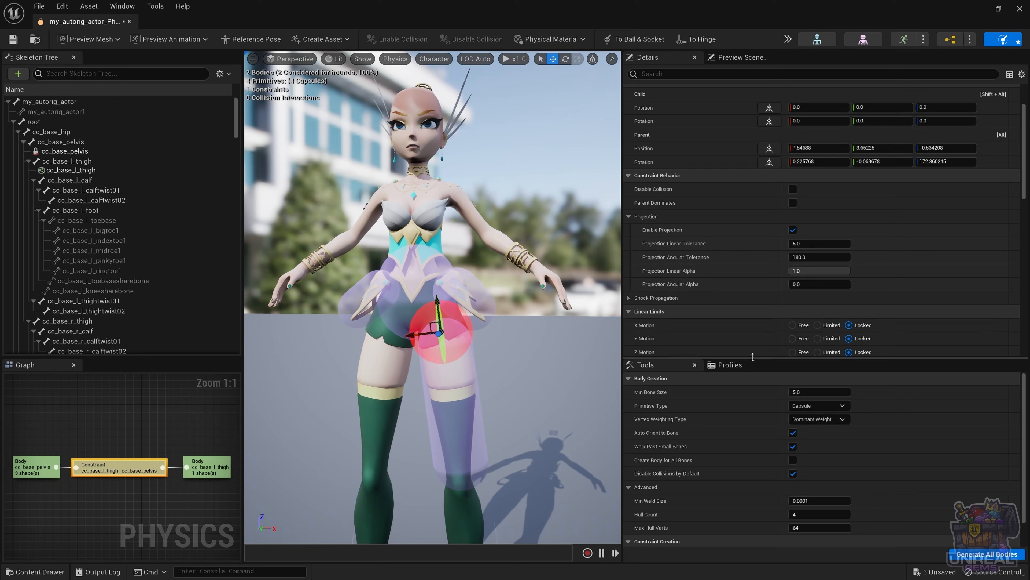
{"action": "left_click_drag", "start_coordinate": [748, 357], "coordinate": [746, 399]}
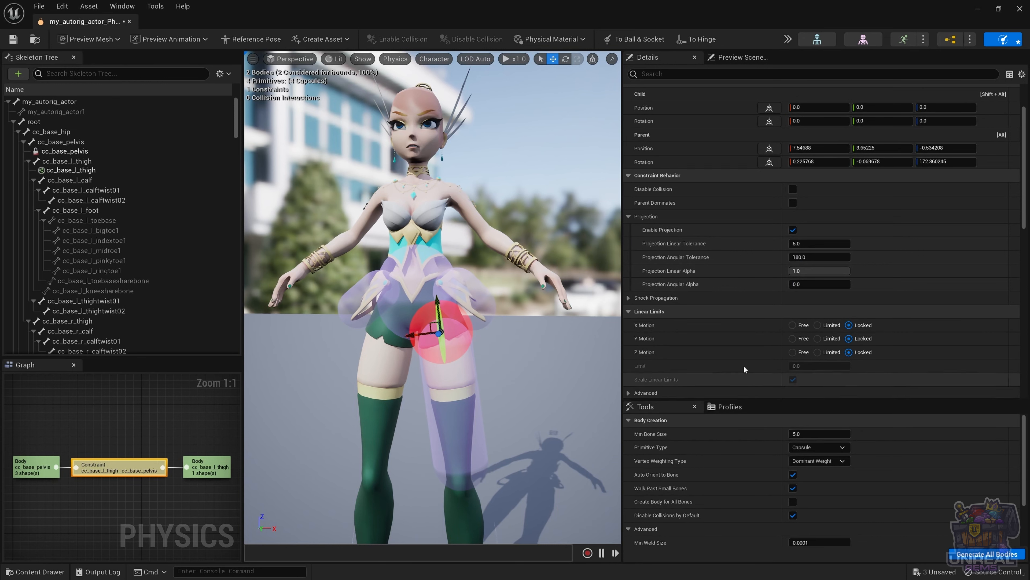
{"action": "scroll", "coordinate": [743, 299], "scroll_direction": "down", "scroll_amount": 7}
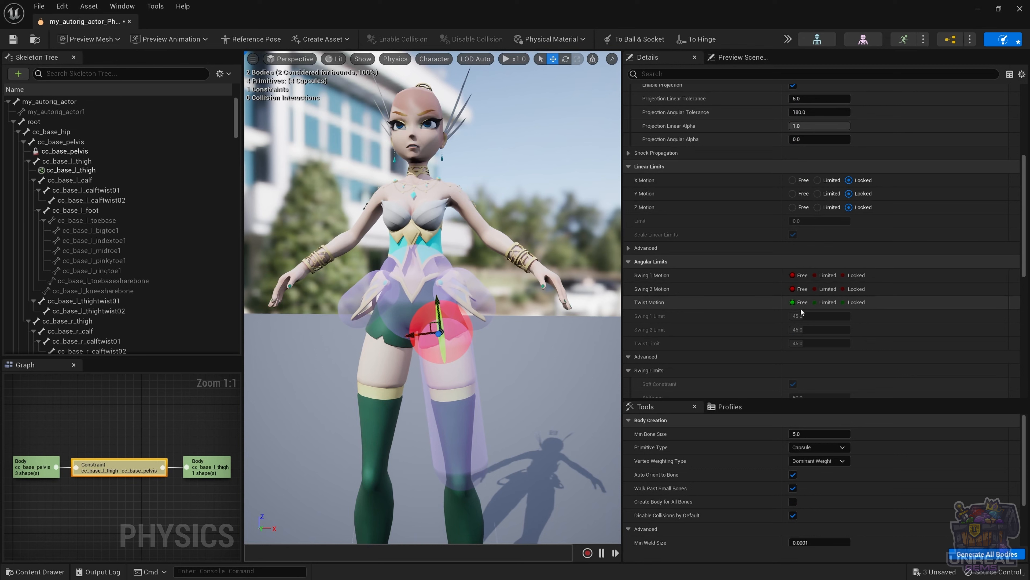
{"action": "left_click", "coordinate": [844, 275]}
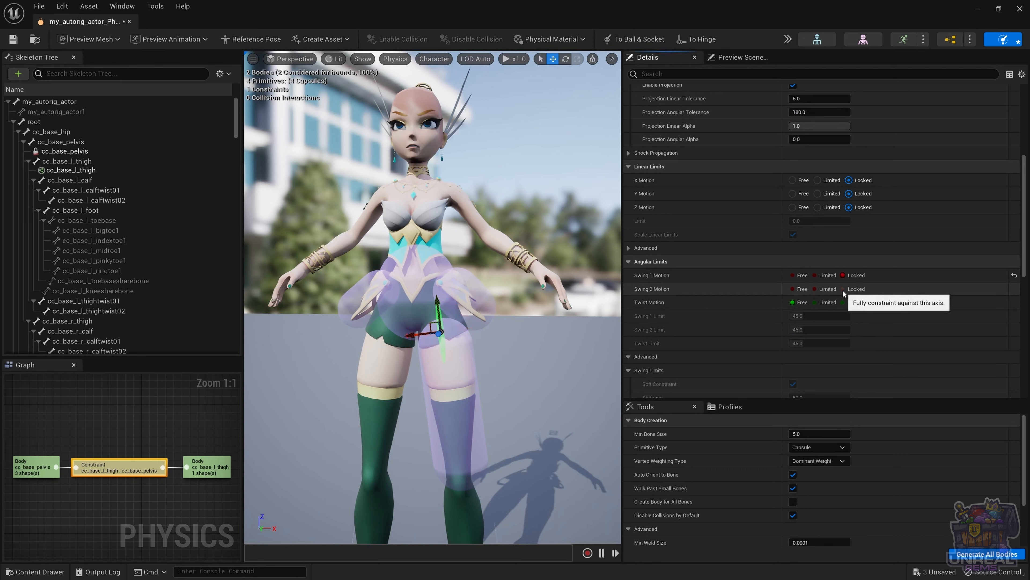
{"action": "left_click", "coordinate": [843, 289]}
{"action": "left_click", "coordinate": [844, 303]}
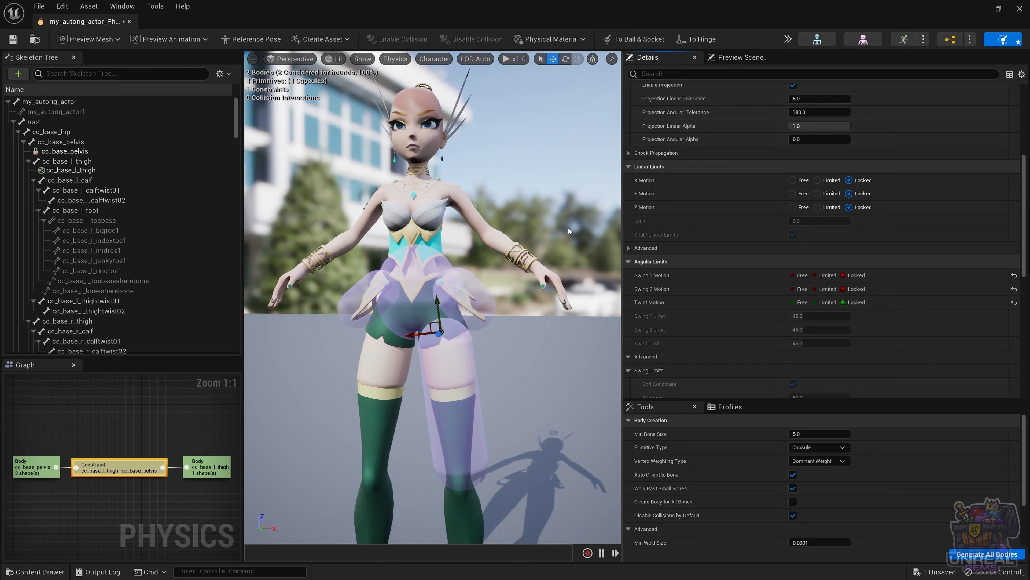
Step: Run the ragdoll simulation a few times, then set Swing 1 Motion to Limited at 45 degrees
{"action": "key", "text": "alt+s"}
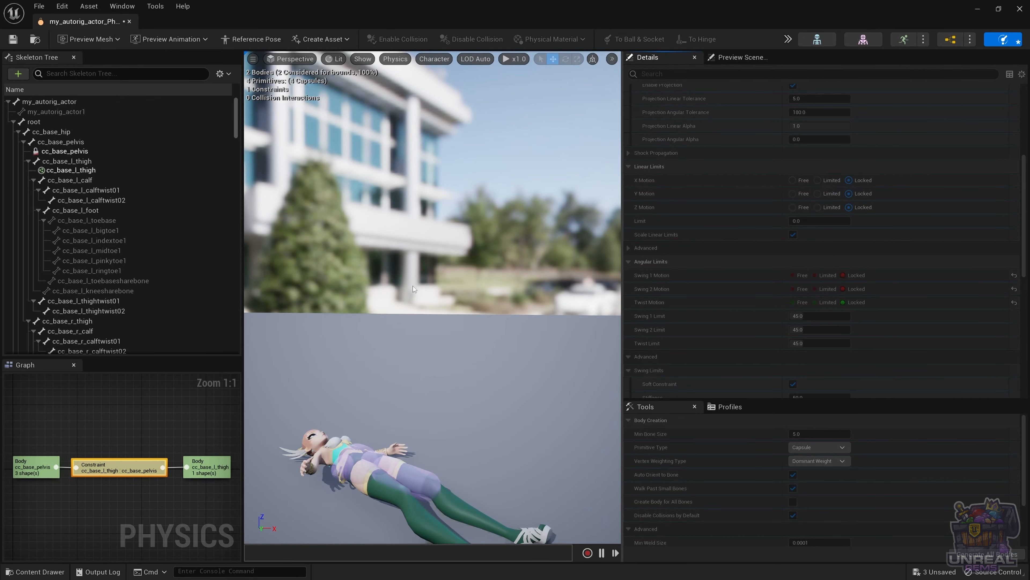
{"action": "key", "text": "alt+s"}
{"action": "key", "text": "alt+s"}
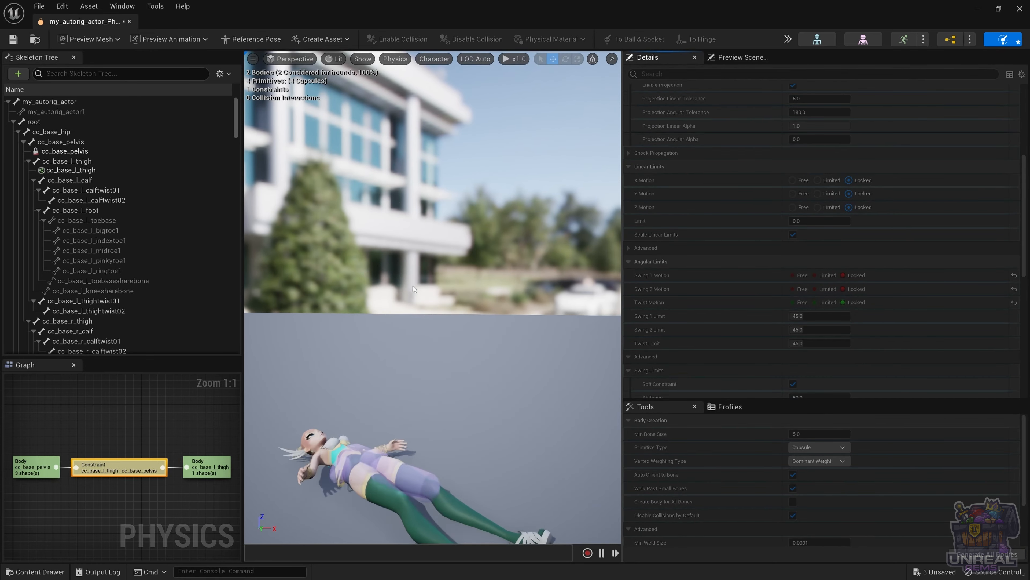
{"action": "key", "text": "alt+s"}
{"action": "key", "text": "alt+s"}
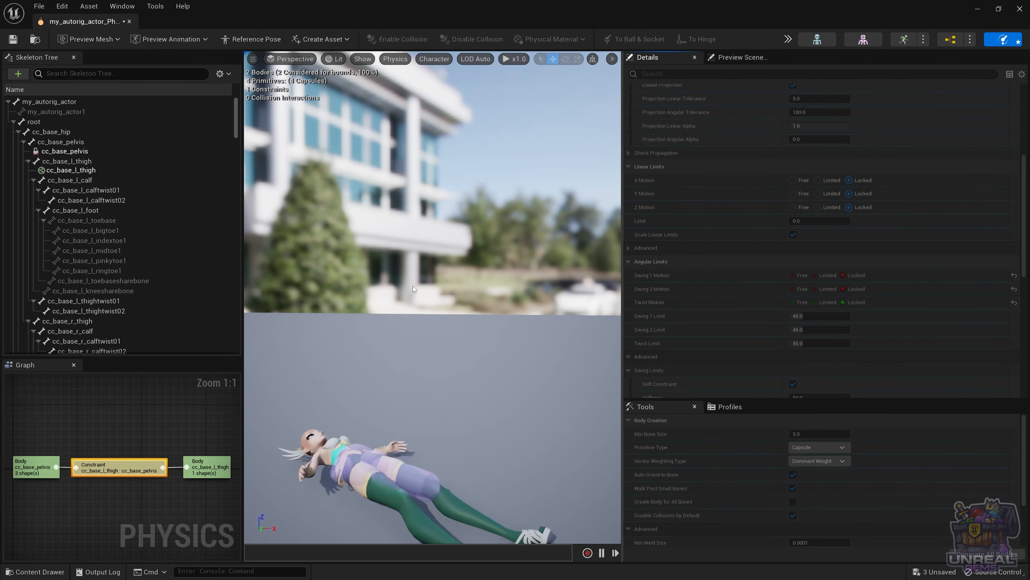
{"action": "key", "text": "alt+s"}
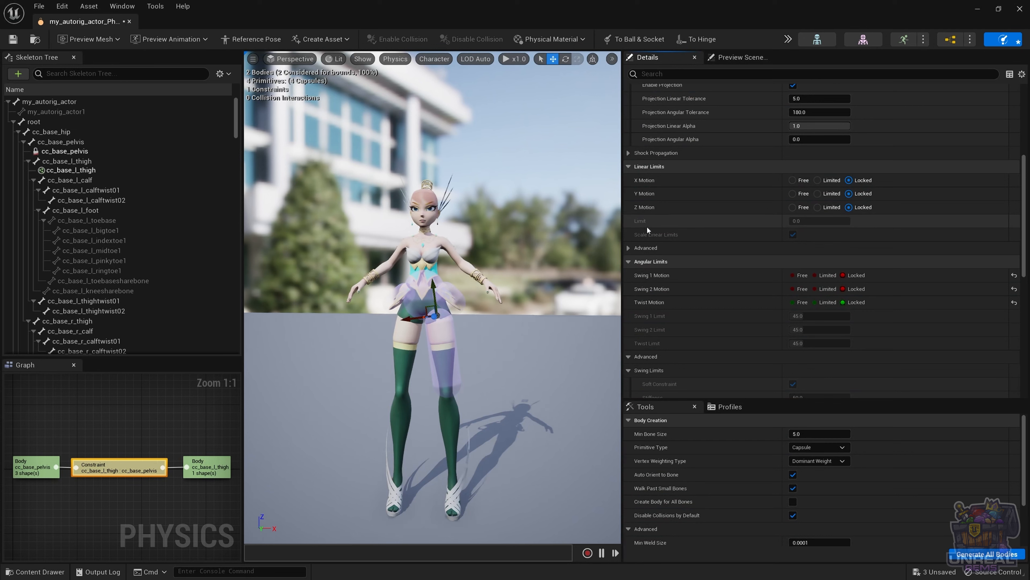
{"action": "scroll", "coordinate": [486, 327], "scroll_direction": "up", "scroll_amount": 4}
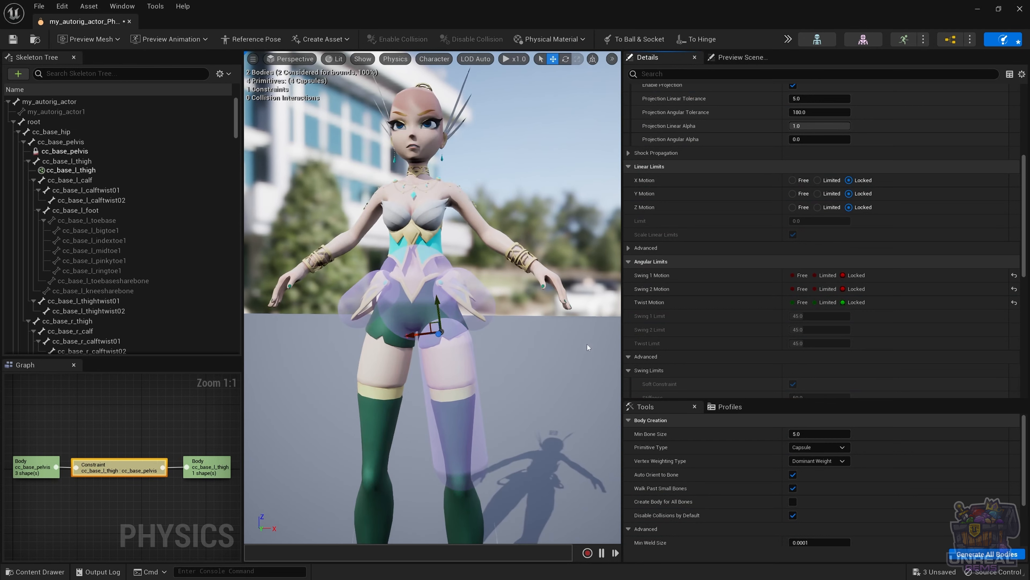
{"action": "left_click", "coordinate": [817, 276]}
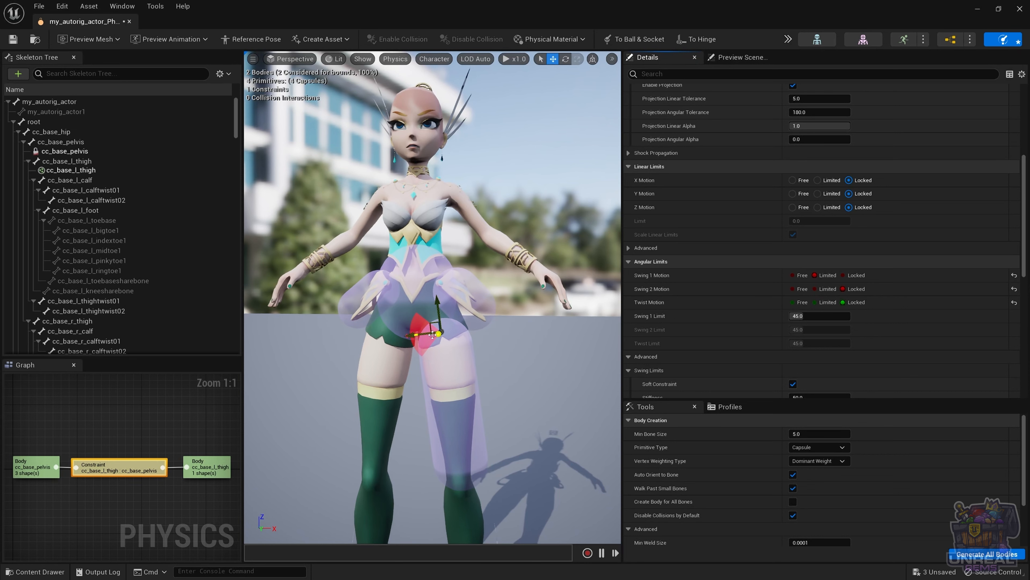
Step: Rotate the thigh–pelvis constraint about −86° on Z so its swing cone points down the thigh
{"action": "left_click", "coordinate": [443, 326]}
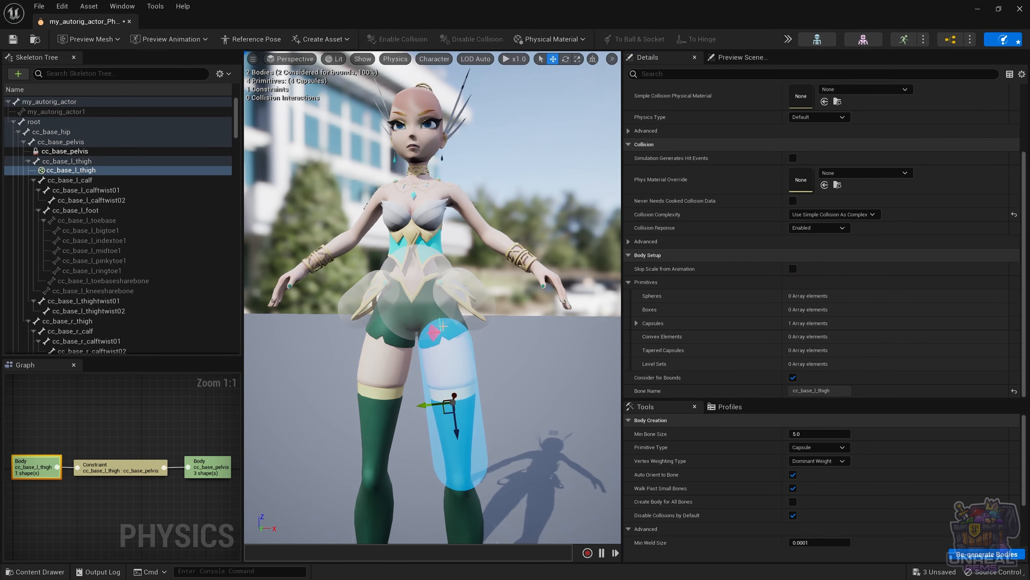
{"action": "left_click", "coordinate": [437, 336]}
{"action": "key", "text": "e"}
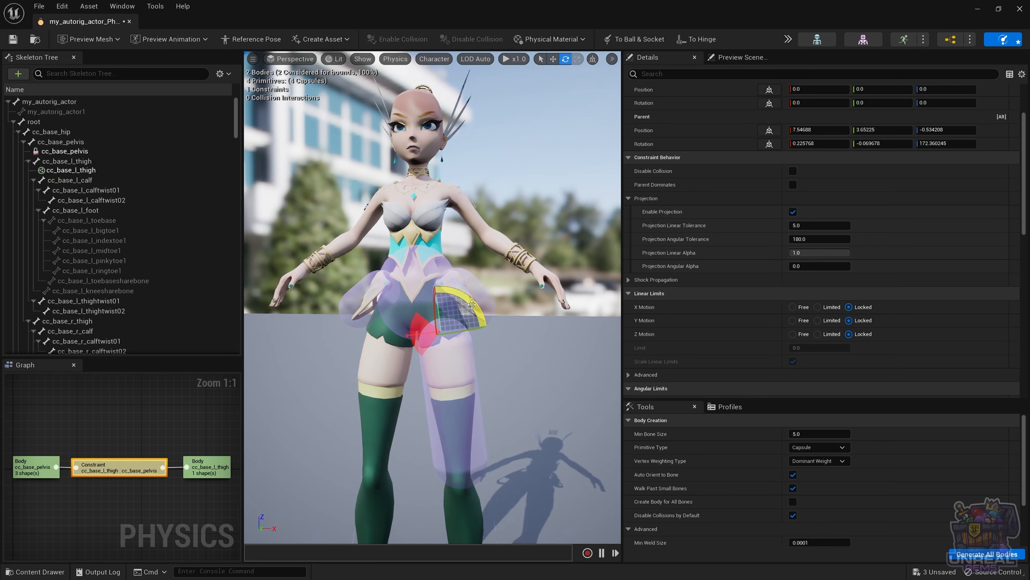
{"action": "left_click_drag", "start_coordinate": [472, 305], "coordinate": [468, 411]}
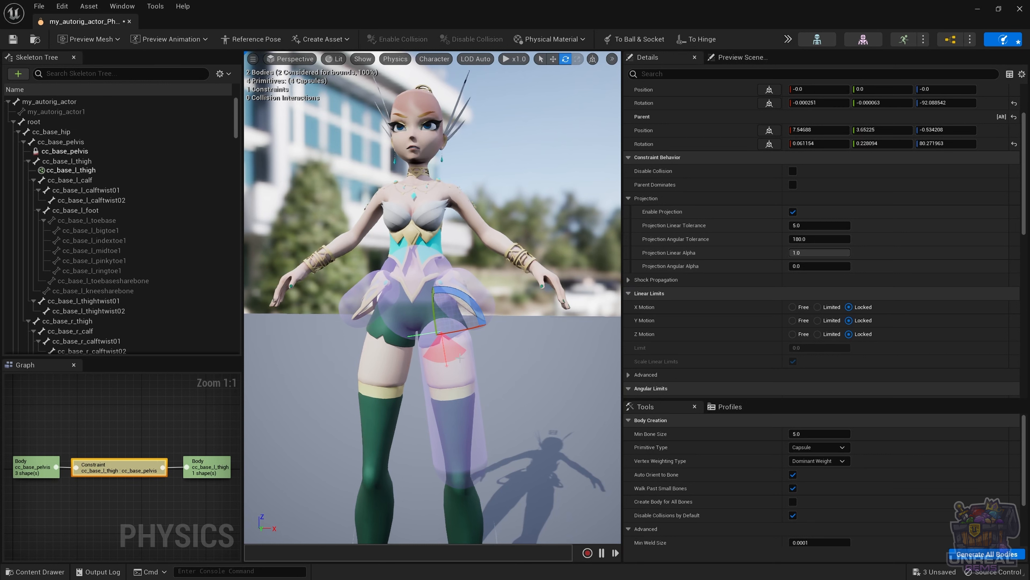
{"action": "left_click", "coordinate": [476, 357]}
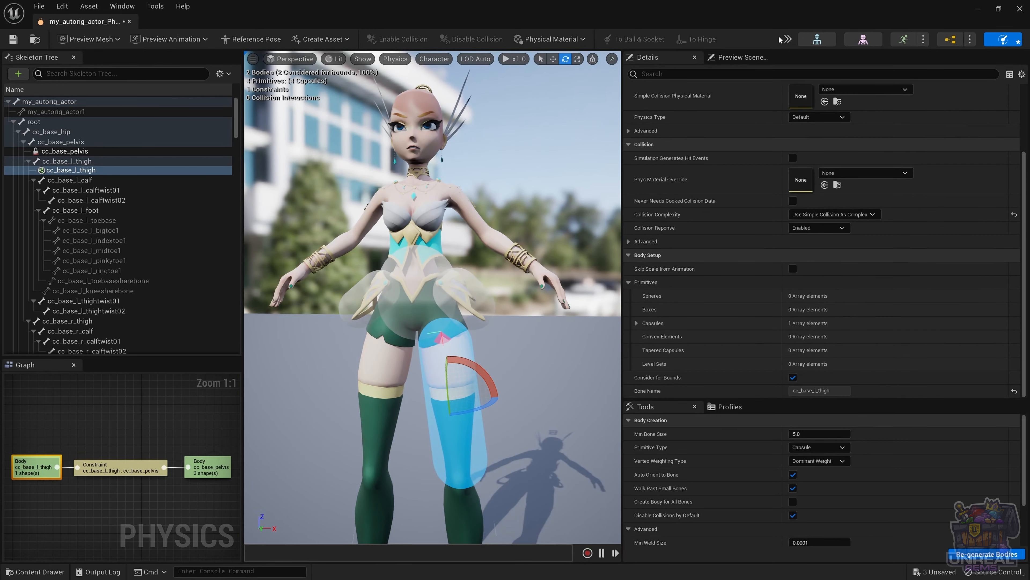
Step: Simulate only the selected left thigh body and swing the leg back and forth
{"action": "left_click", "coordinate": [787, 39]}
{"action": "mouse_move", "coordinate": [811, 95]}
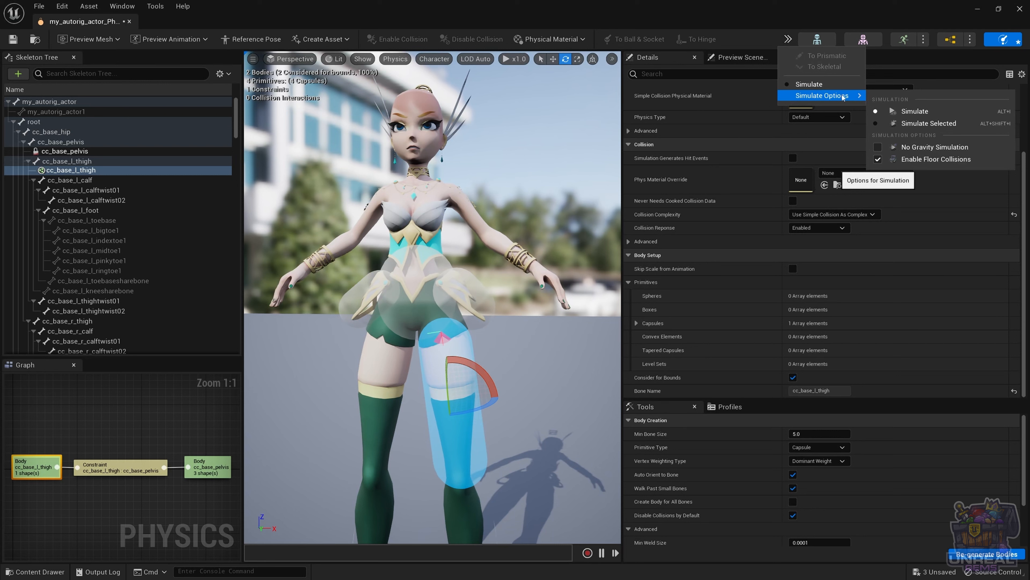
{"action": "left_click", "coordinate": [913, 123]}
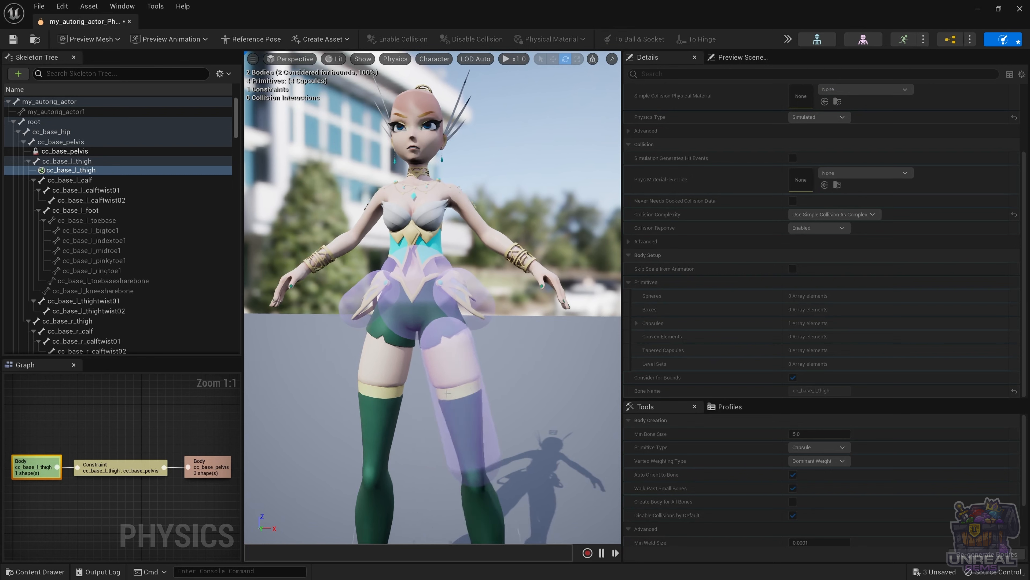
{"action": "mouse_move", "coordinate": [441, 402]}
{"action": "right_mouse_down", "text": "ctrl"}
{"action": "mouse_move", "coordinate": [506, 368]}
{"action": "mouse_move", "coordinate": [460, 393]}
{"action": "mouse_move", "coordinate": [423, 392]}
{"action": "mouse_move", "coordinate": [490, 387]}
{"action": "mouse_move", "coordinate": [444, 394]}
{"action": "right_mouse_up", "text": "ctrl"}
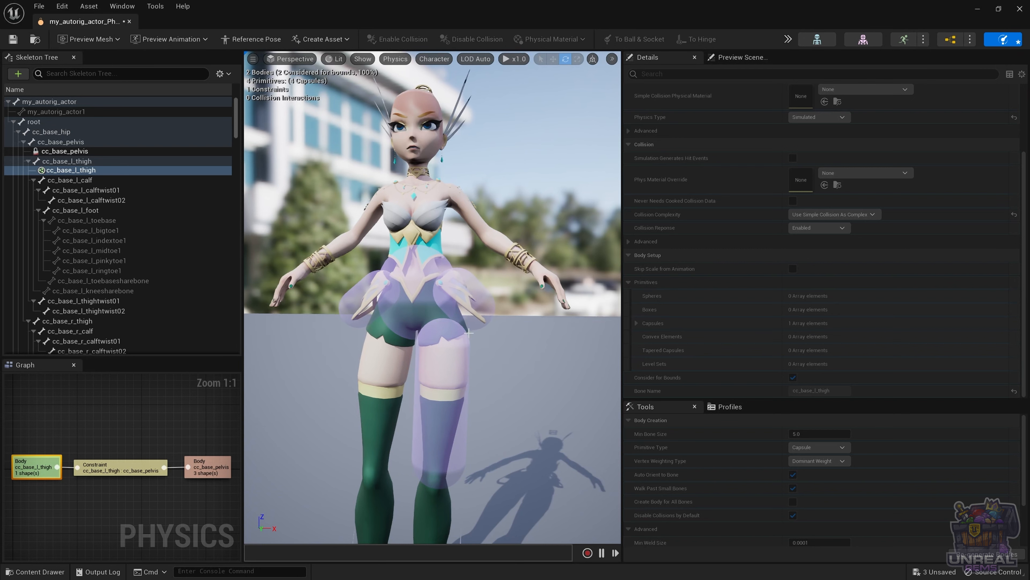
{"action": "left_click", "coordinate": [488, 339]}
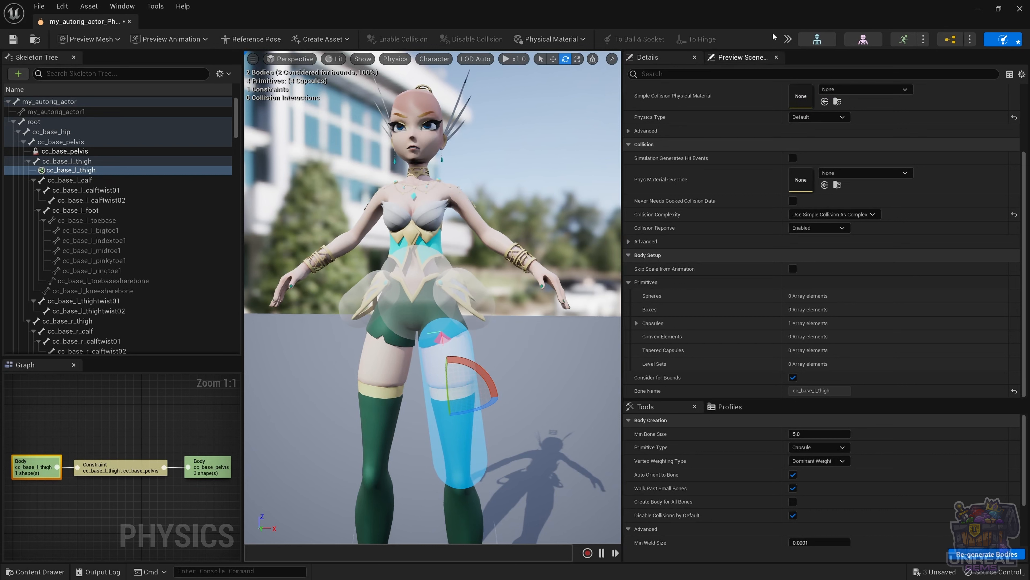
Step: Simulate the thigh alone again, pull it out right and down-left, then stop the simulation
{"action": "left_click", "coordinate": [787, 38]}
{"action": "mouse_move", "coordinate": [852, 95]}
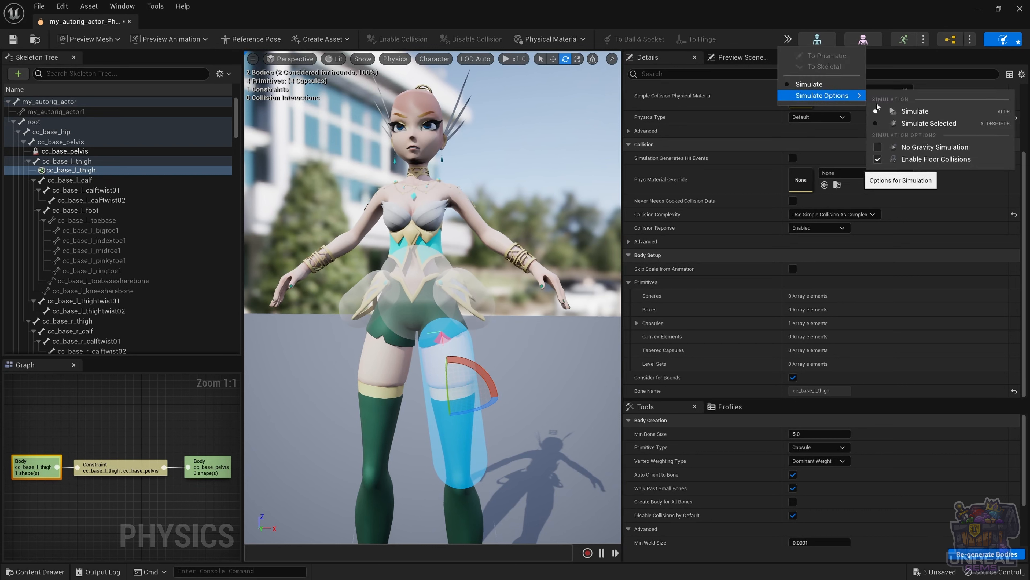
{"action": "left_click", "coordinate": [925, 148]}
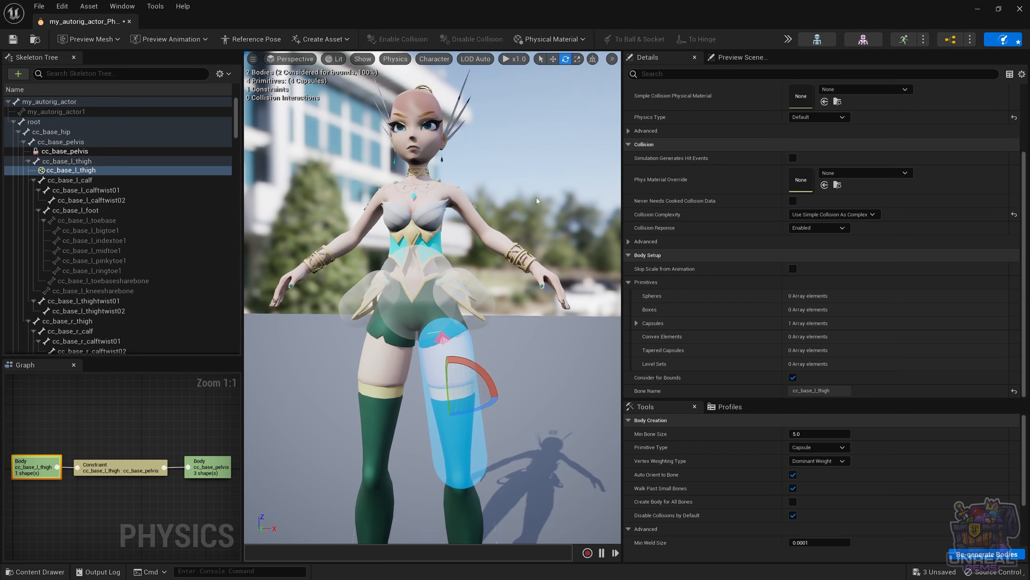
{"action": "left_click", "coordinate": [788, 39]}
{"action": "mouse_move", "coordinate": [823, 96]}
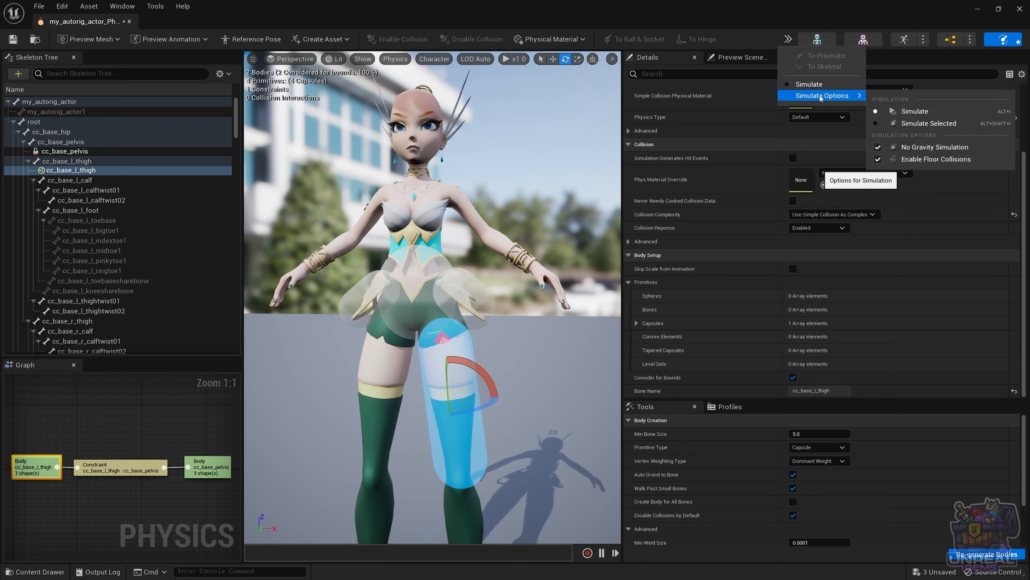
{"action": "left_click", "coordinate": [963, 123]}
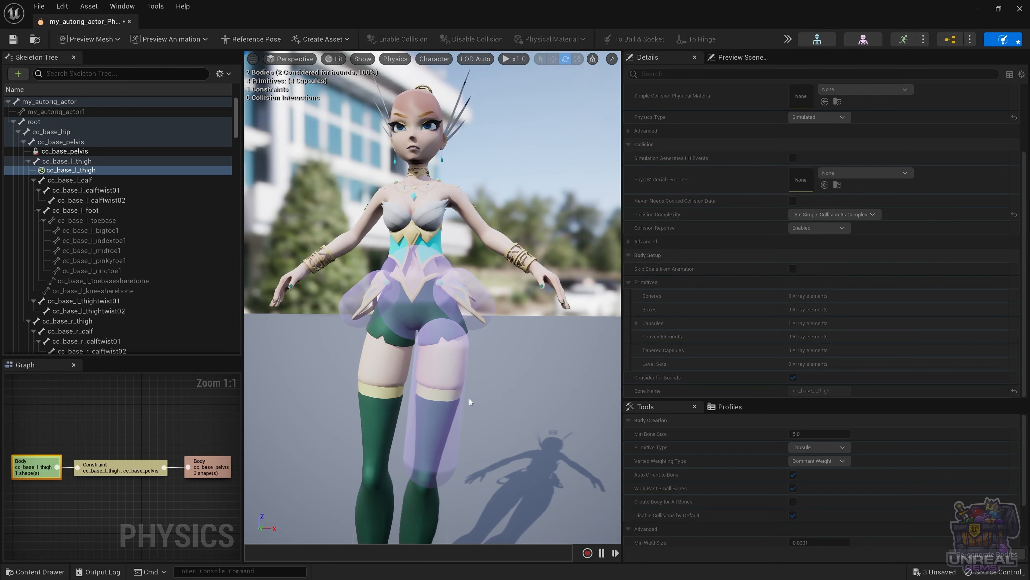
{"action": "left_click_drag", "start_coordinate": [447, 400], "coordinate": [563, 345], "text": "ctrl"}
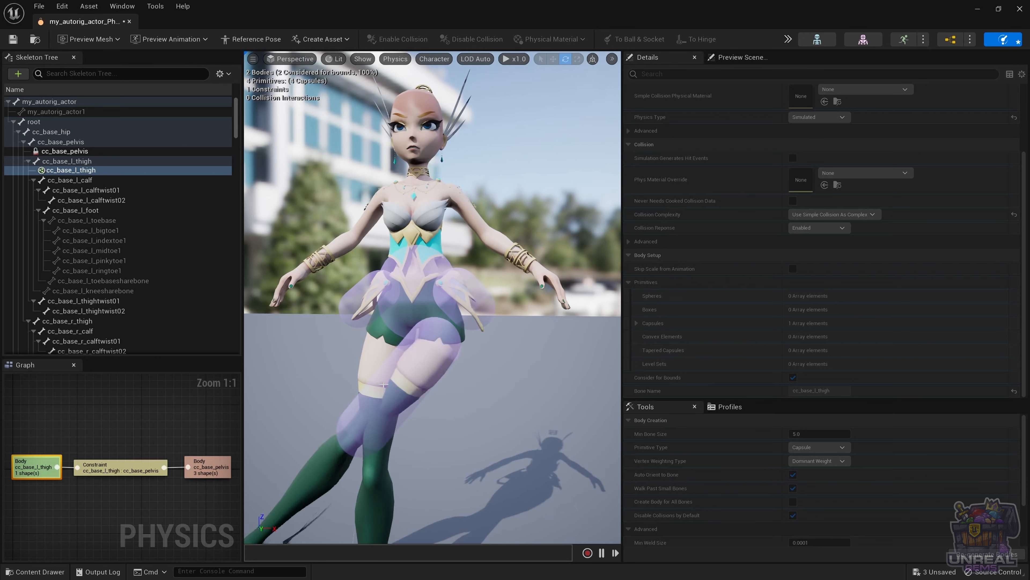
{"action": "left_click_drag", "start_coordinate": [385, 381], "coordinate": [308, 402], "text": "ctrl"}
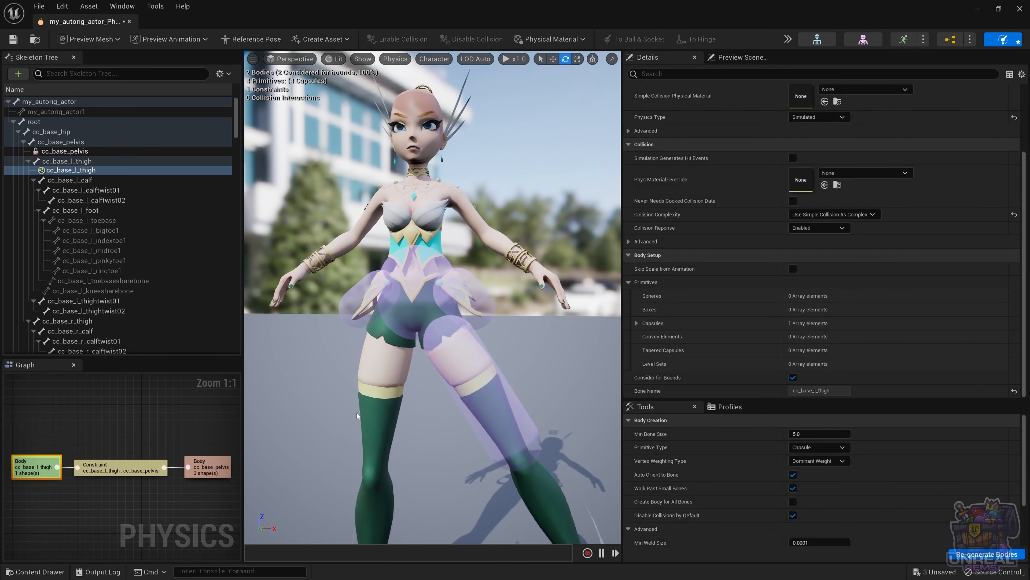
{"action": "key", "text": "alt+s"}
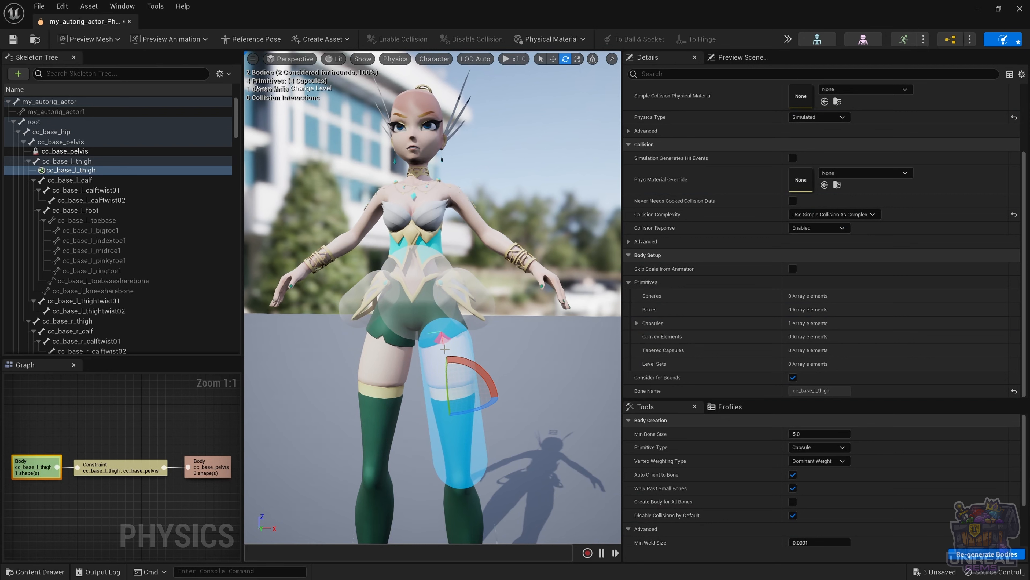
Step: Set the thigh–pelvis constraint's Swing 1 Limit to 25 degrees and rotate its limit cone
{"action": "left_click", "coordinate": [445, 340]}
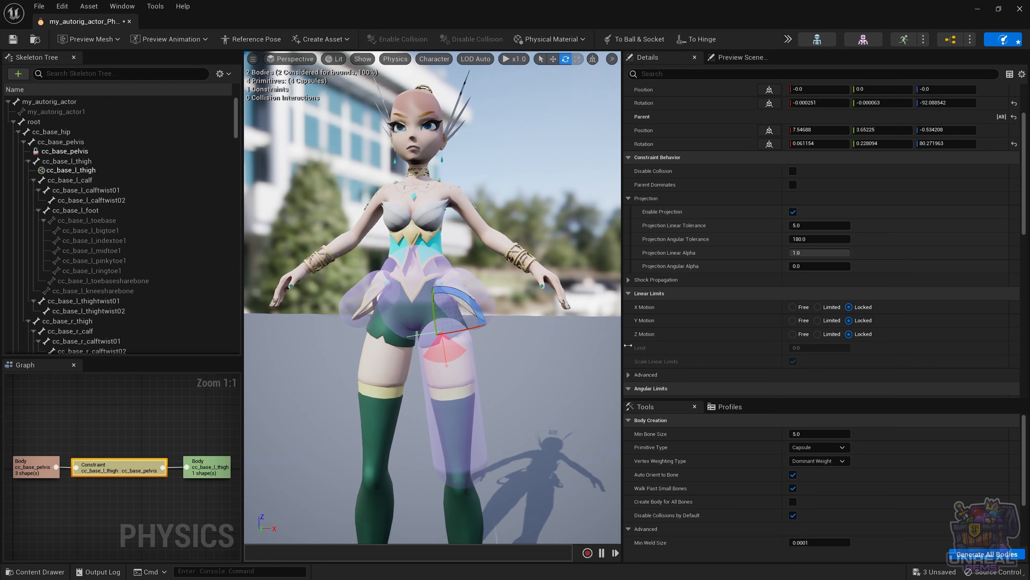
{"action": "scroll", "coordinate": [747, 327], "scroll_direction": "down", "scroll_amount": 3}
{"action": "scroll", "coordinate": [747, 327], "scroll_direction": "down", "scroll_amount": 2}
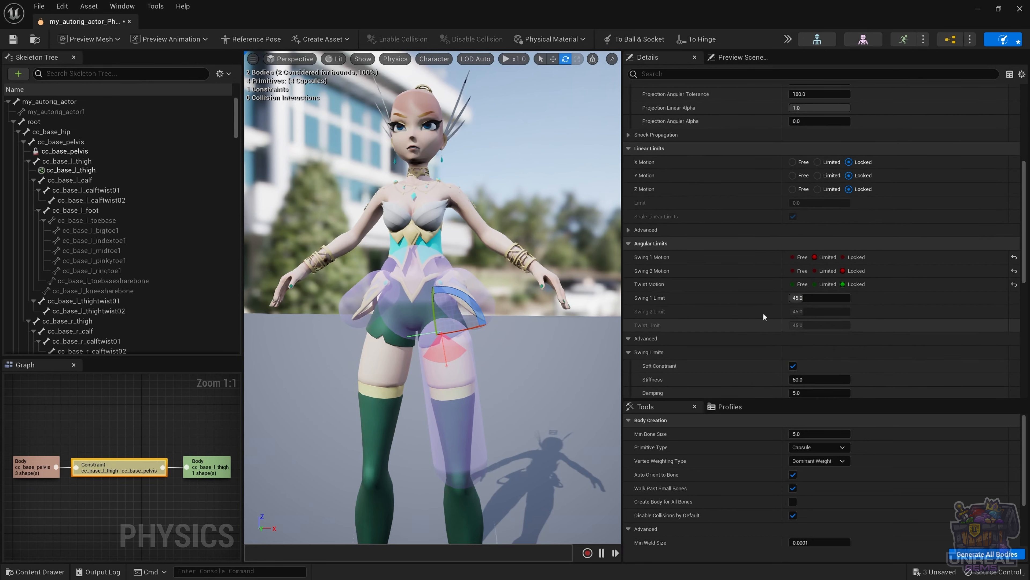
{"action": "left_click", "coordinate": [815, 297]}
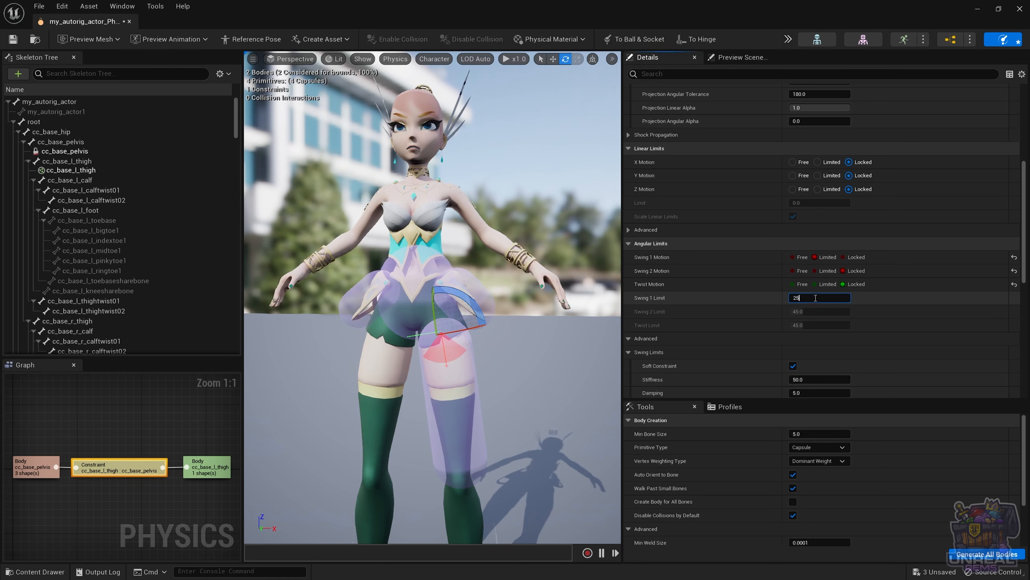
{"action": "key", "text": "Return"}
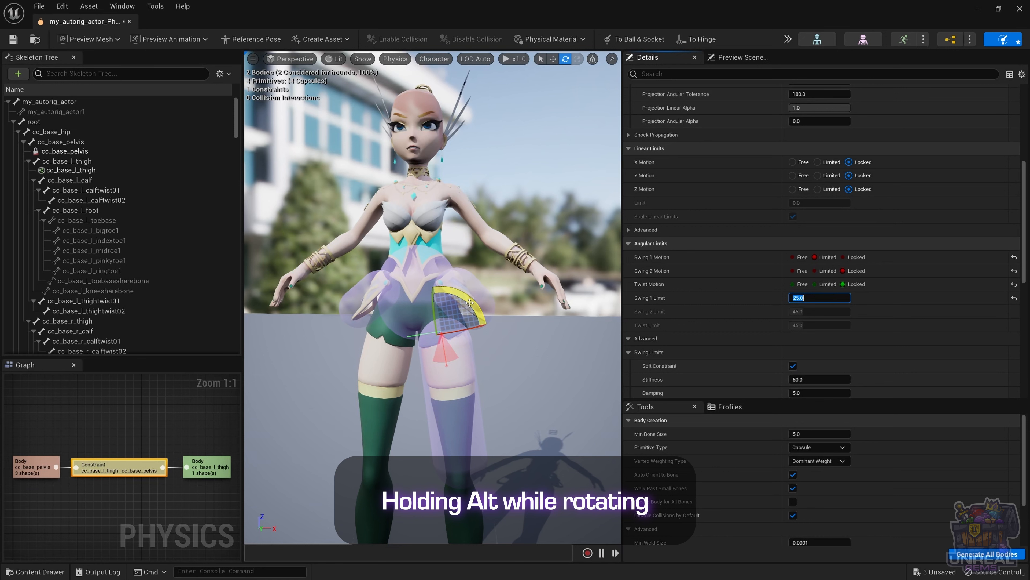
{"action": "left_click_drag", "start_coordinate": [469, 303], "coordinate": [479, 323], "text": "alt"}
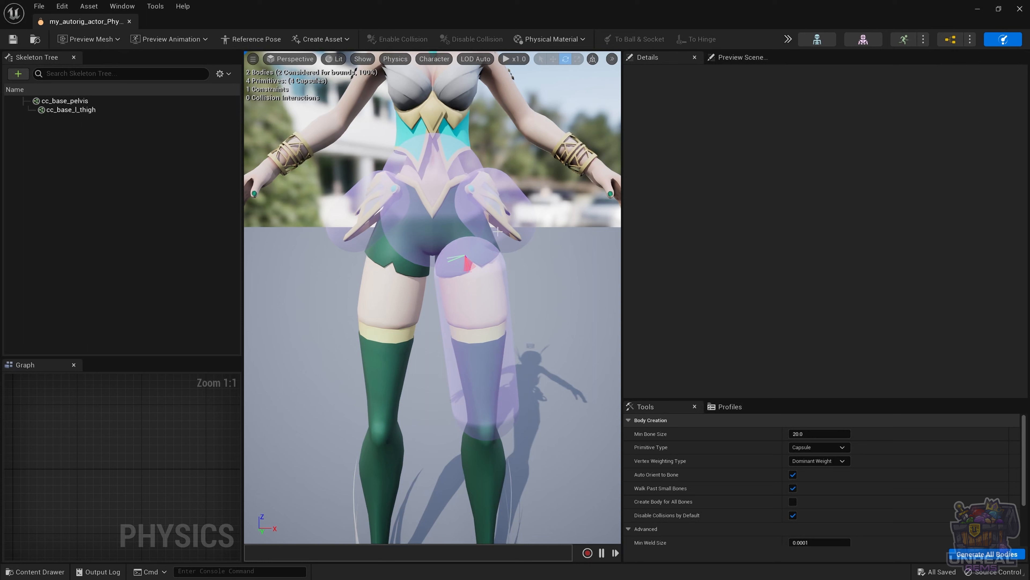
Step: Simulate only the left thigh, swing it up and out to test the 25° limit, then stop
{"action": "left_click", "coordinate": [787, 38]}
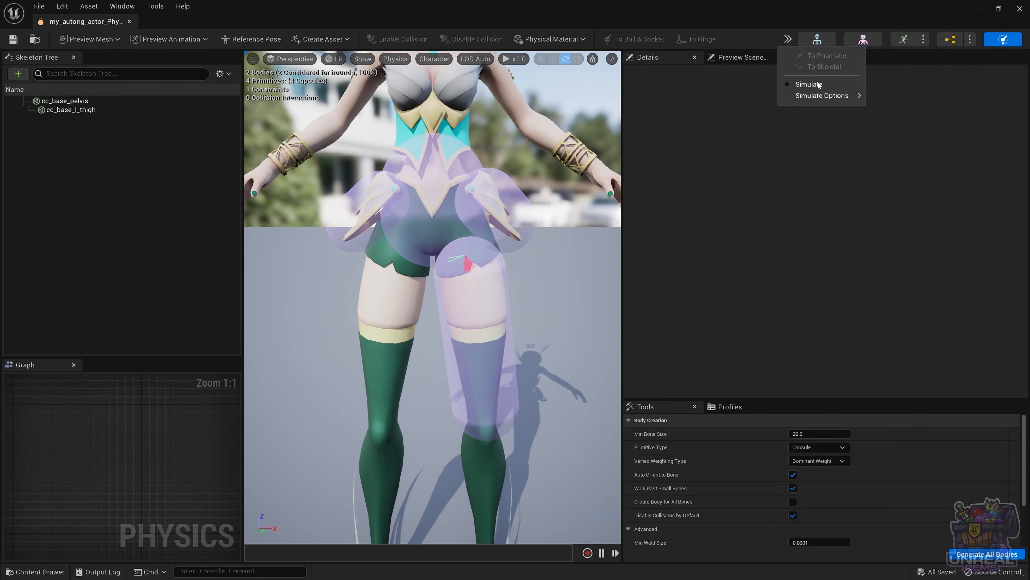
{"action": "mouse_move", "coordinate": [833, 100]}
{"action": "left_click", "coordinate": [931, 149]}
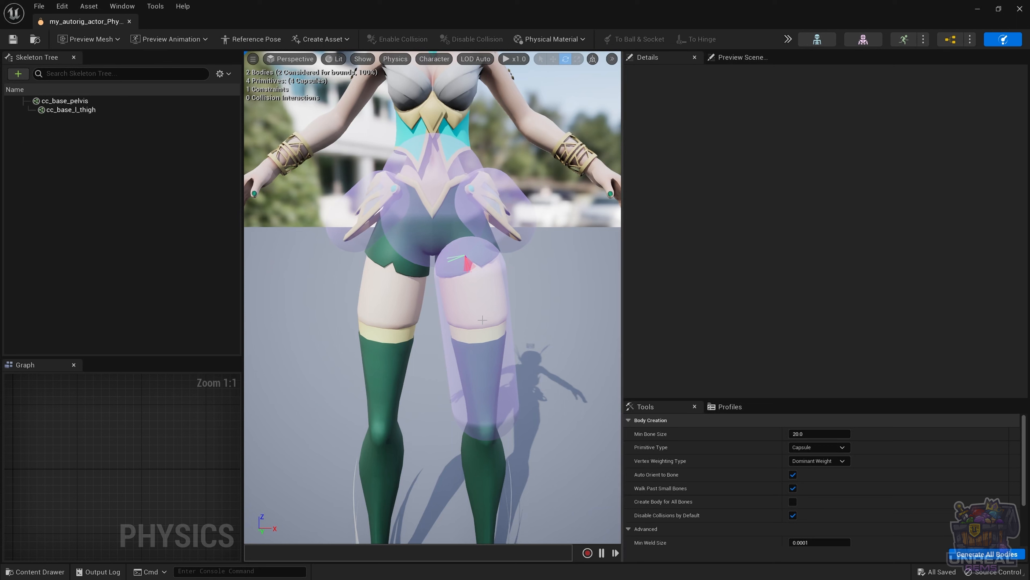
{"action": "left_click", "coordinate": [481, 357]}
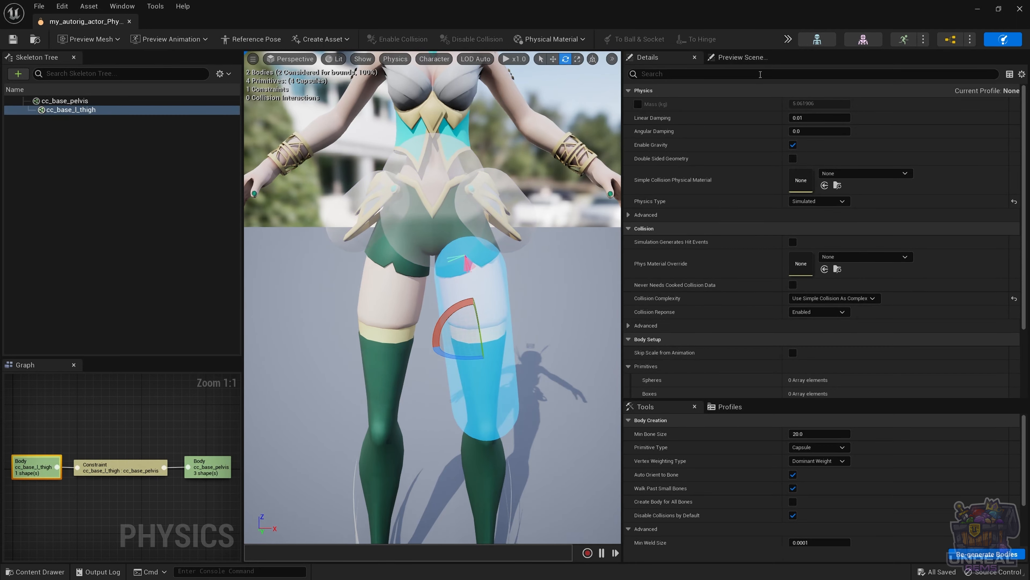
{"action": "left_click", "coordinate": [787, 38]}
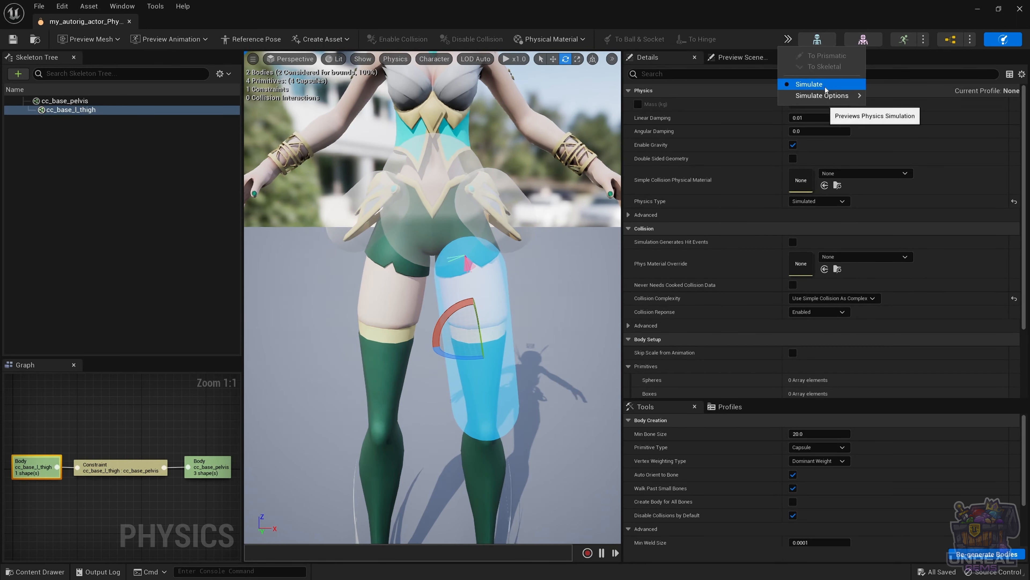
{"action": "mouse_move", "coordinate": [827, 98]}
{"action": "left_click", "coordinate": [928, 123]}
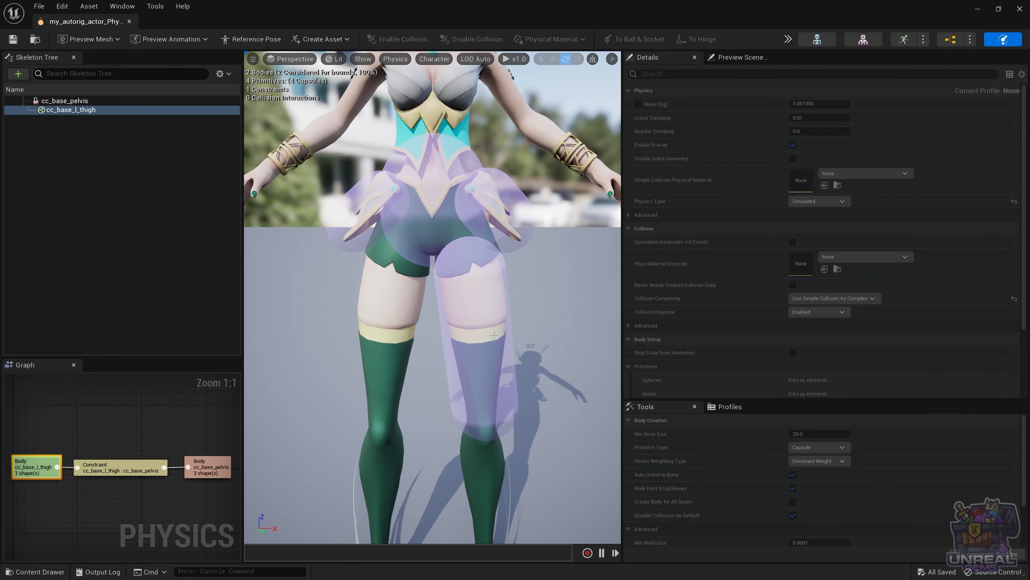
{"action": "mouse_move", "coordinate": [480, 333]}
{"action": "left_mouse_down", "text": "ctrl"}
{"action": "mouse_move", "coordinate": [559, 291]}
{"action": "mouse_move", "coordinate": [592, 259]}
{"action": "mouse_move", "coordinate": [492, 323]}
{"action": "mouse_move", "coordinate": [396, 353]}
{"action": "mouse_move", "coordinate": [480, 343]}
{"action": "mouse_move", "coordinate": [592, 284]}
{"action": "mouse_move", "coordinate": [674, 260]}
{"action": "mouse_move", "coordinate": [470, 330]}
{"action": "left_mouse_up", "text": "ctrl"}
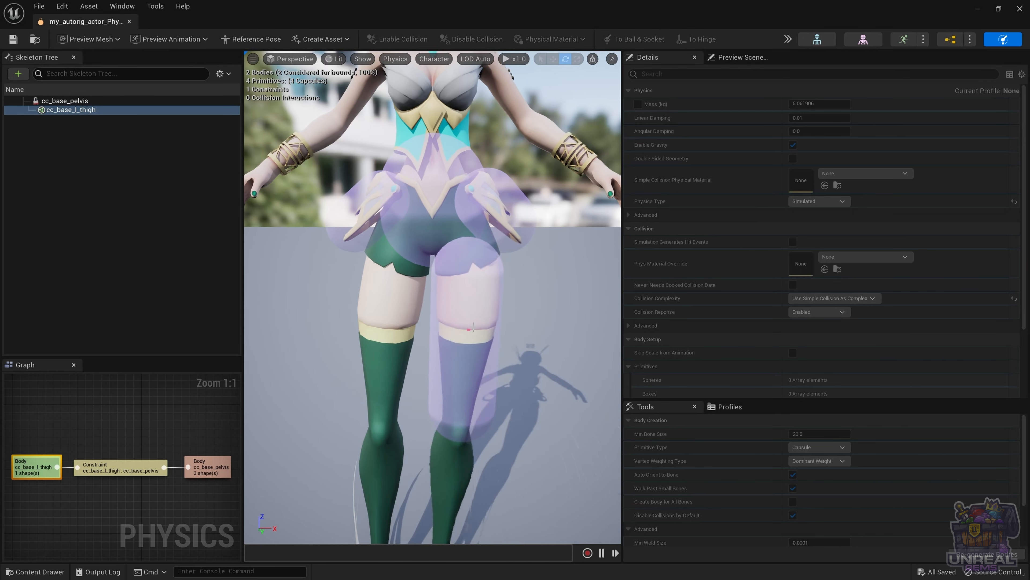
{"action": "left_click", "coordinate": [903, 39]}
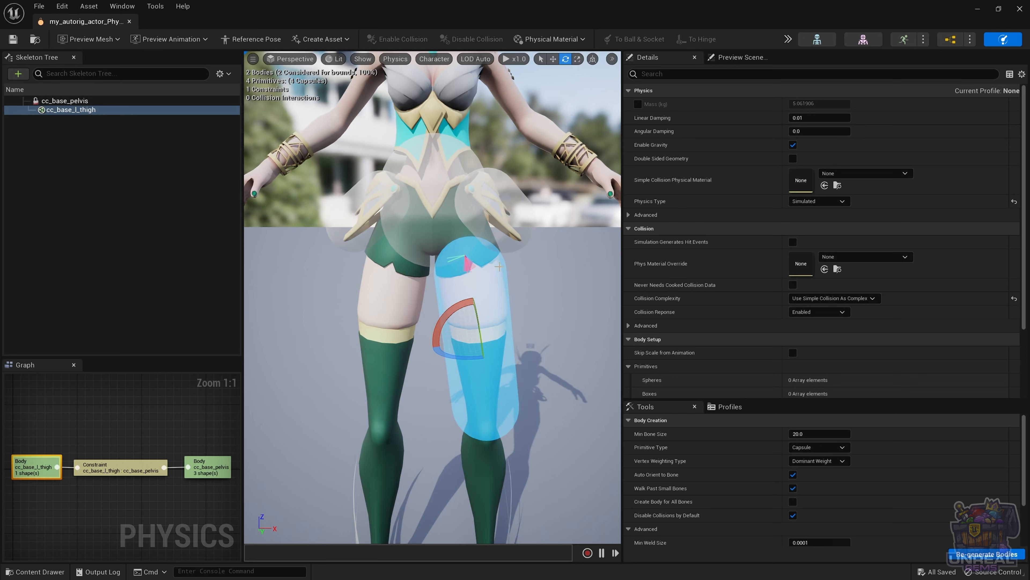
Step: Set the thigh–pelvis constraint's Swing 1 Motion to Locked and Swing 2 Motion to Limited at 45°
{"action": "left_click", "coordinate": [469, 261]}
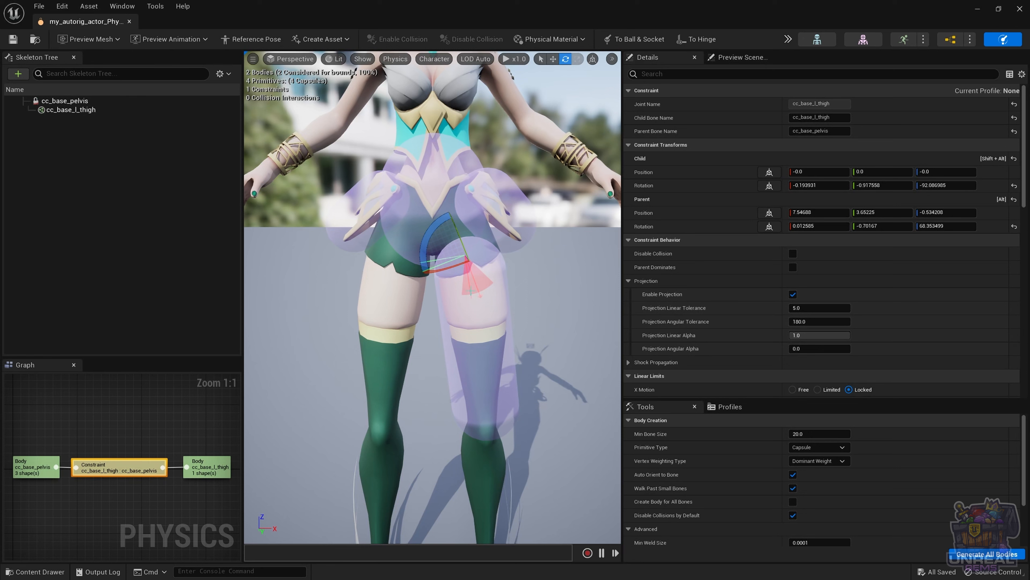
{"action": "scroll", "coordinate": [752, 269], "scroll_direction": "down", "scroll_amount": 5}
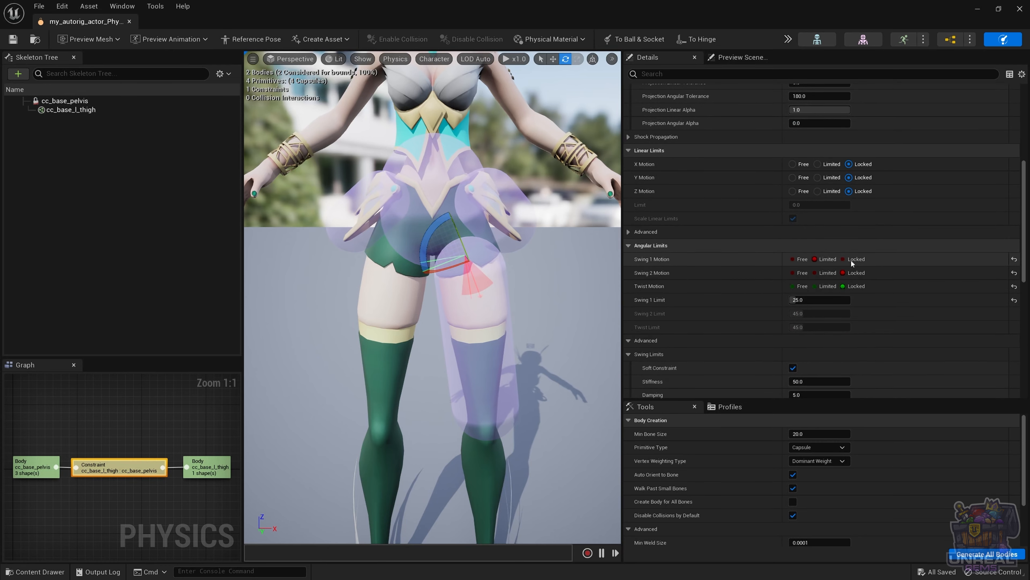
{"action": "left_click", "coordinate": [843, 259]}
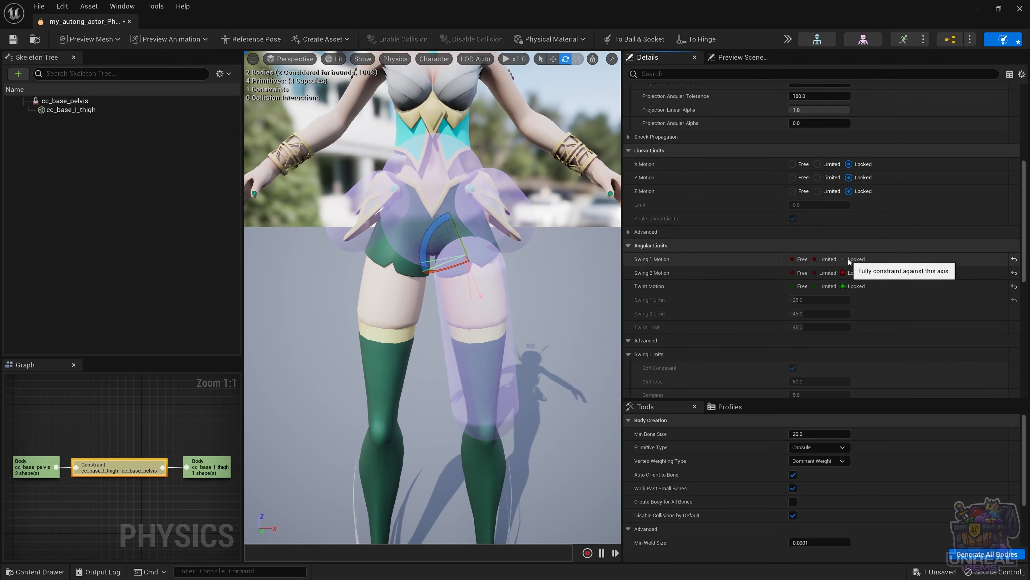
{"action": "left_click", "coordinate": [820, 273]}
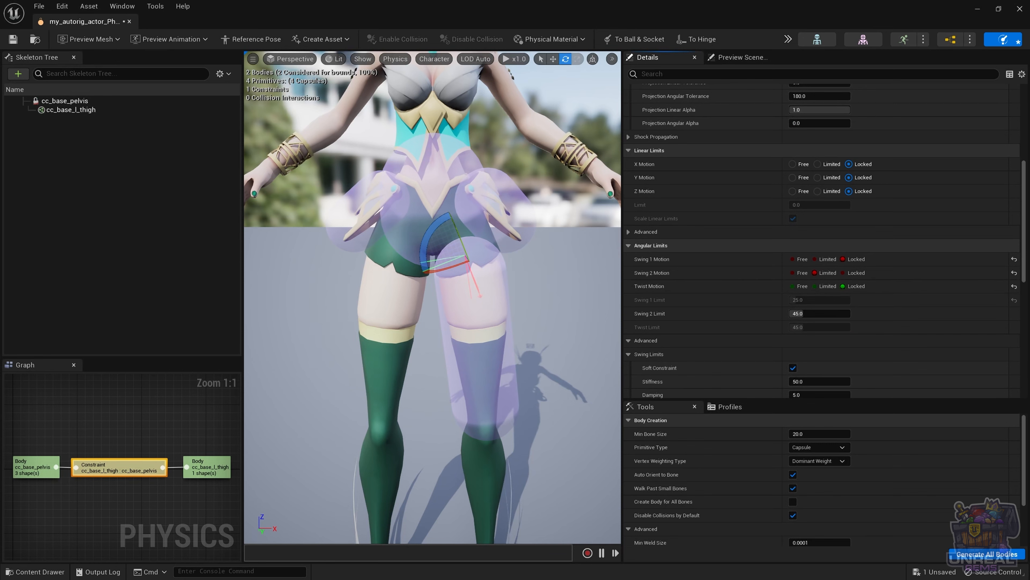
{"action": "left_click_drag", "start_coordinate": [487, 284], "coordinate": [363, 291], "text": "alt"}
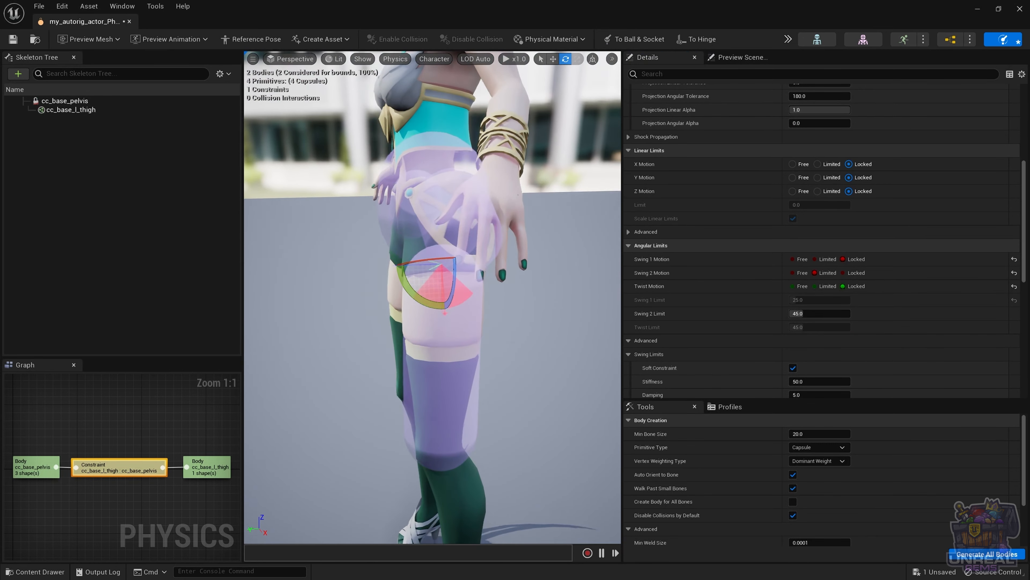
{"action": "left_click_drag", "start_coordinate": [539, 284], "coordinate": [539, 300], "text": "alt"}
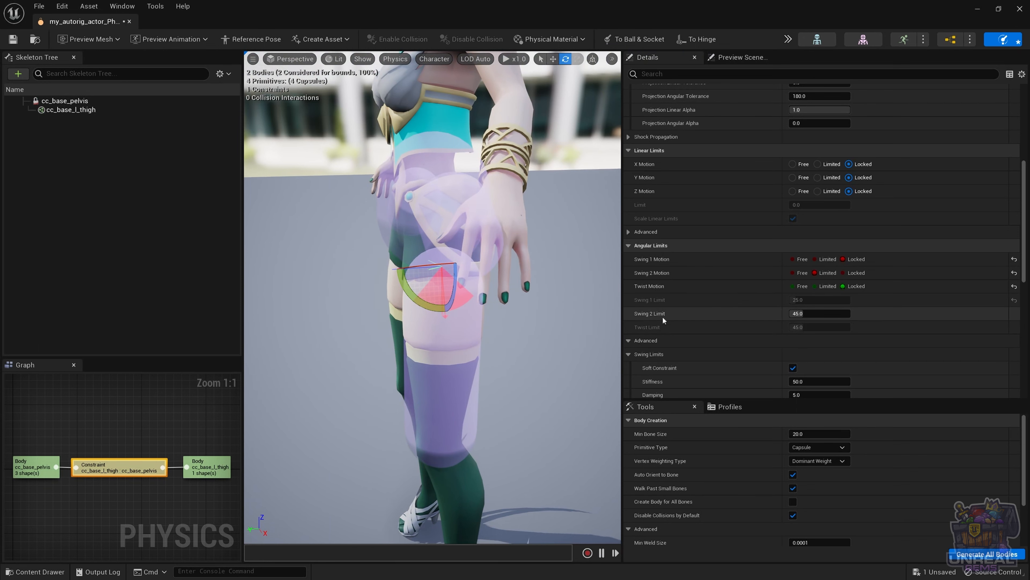
{"action": "left_click", "coordinate": [442, 353]}
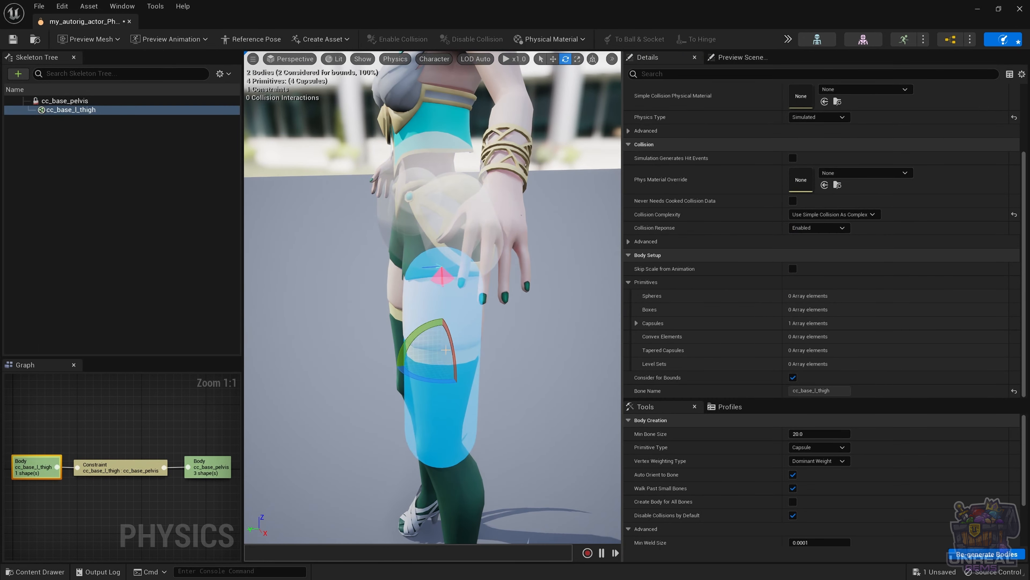
Step: Test-swing the thigh in a selected-only simulation, then set the constraint's Swing 2 Limit to 65 degrees
{"action": "left_click", "coordinate": [787, 40]}
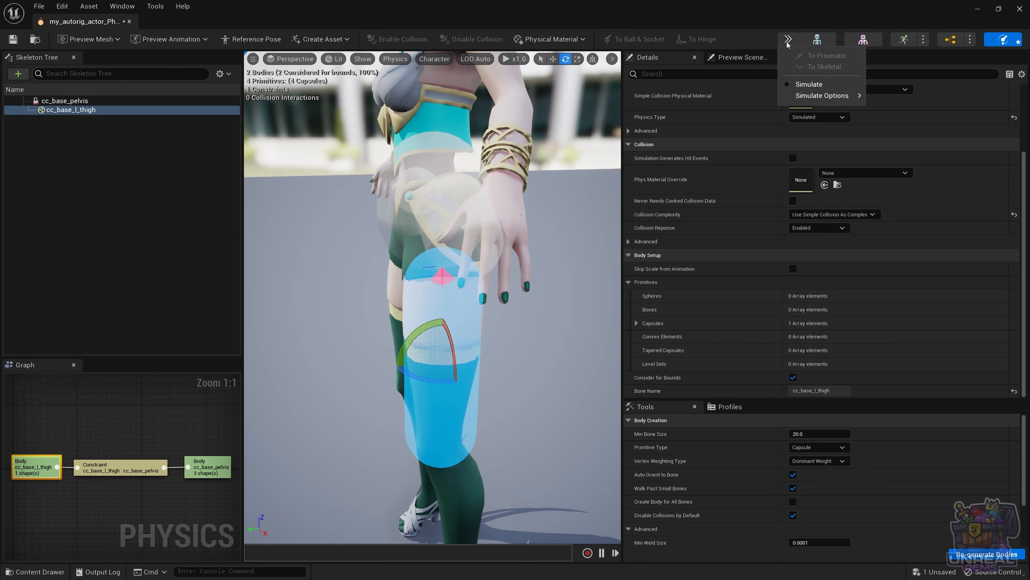
{"action": "mouse_move", "coordinate": [836, 95]}
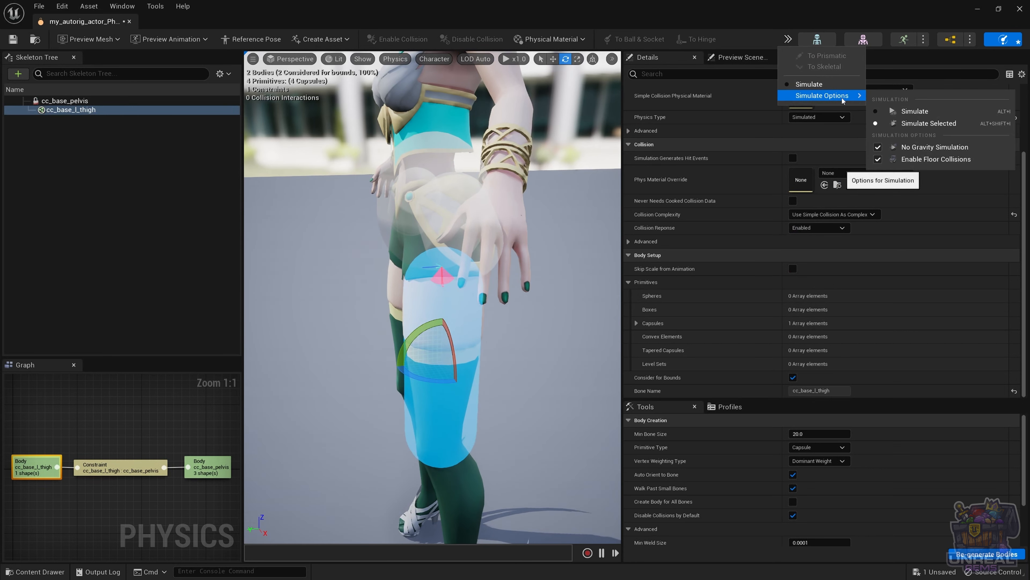
{"action": "left_click", "coordinate": [928, 124]}
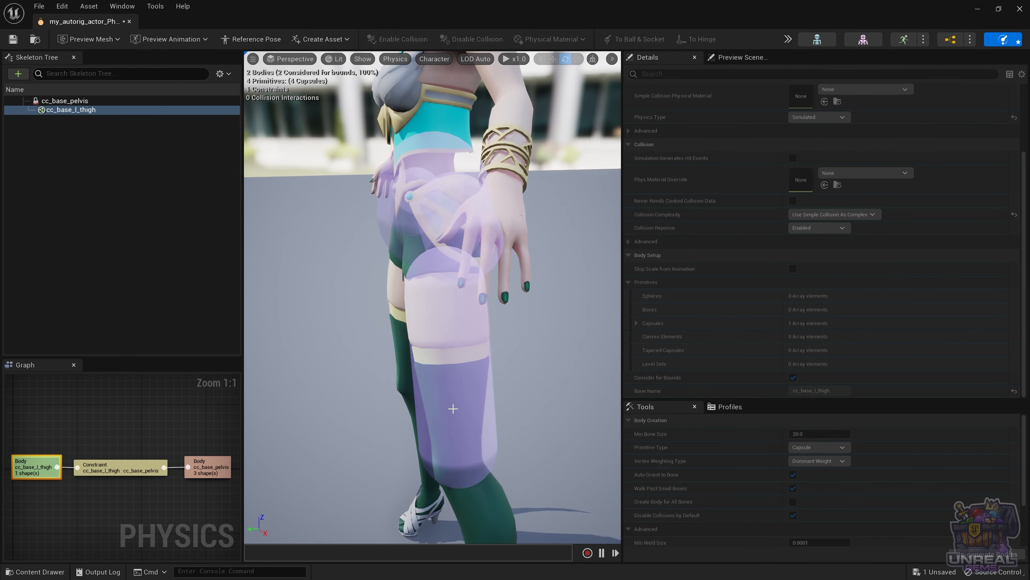
{"action": "right_click_drag", "start_coordinate": [453, 408], "coordinate": [462, 350], "text": "ctrl"}
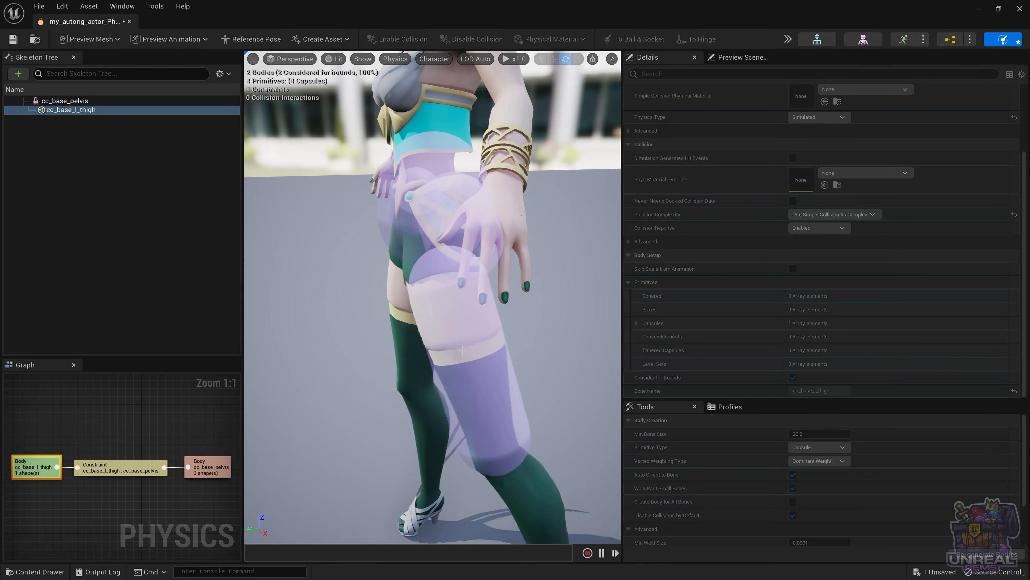
{"action": "left_click", "coordinate": [787, 39]}
{"action": "left_click", "coordinate": [803, 85]}
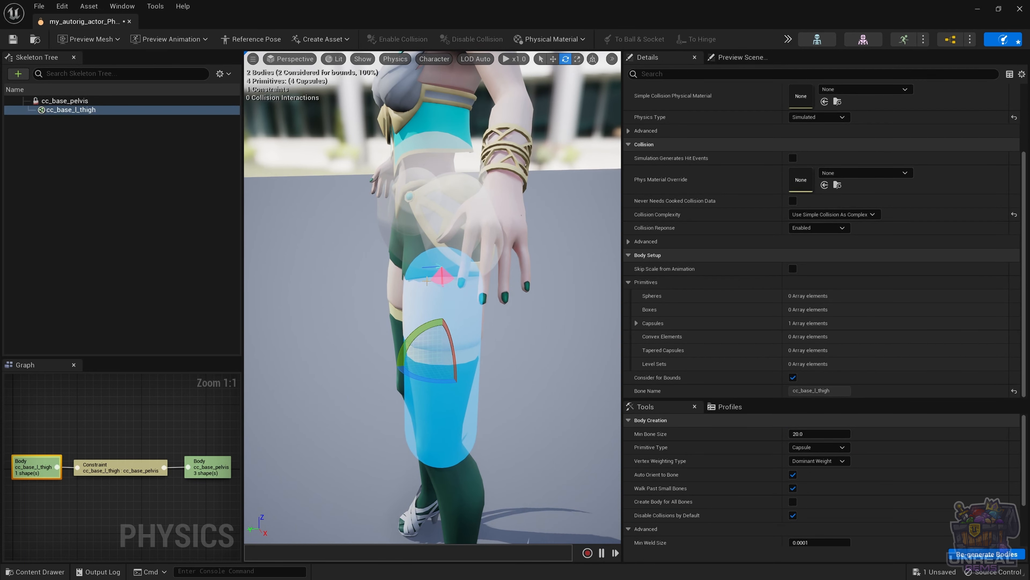
{"action": "left_click", "coordinate": [437, 277]}
{"action": "scroll", "coordinate": [725, 294], "scroll_direction": "down", "scroll_amount": 6}
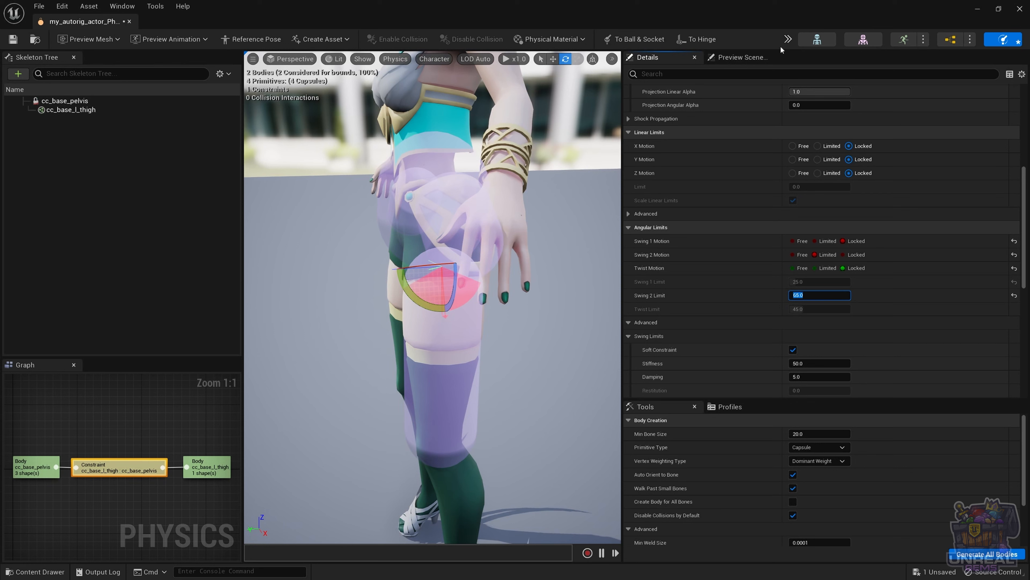
Step: Run the full simulation, pull the thigh forward and up, let it hang, then stop
{"action": "left_click", "coordinate": [787, 39]}
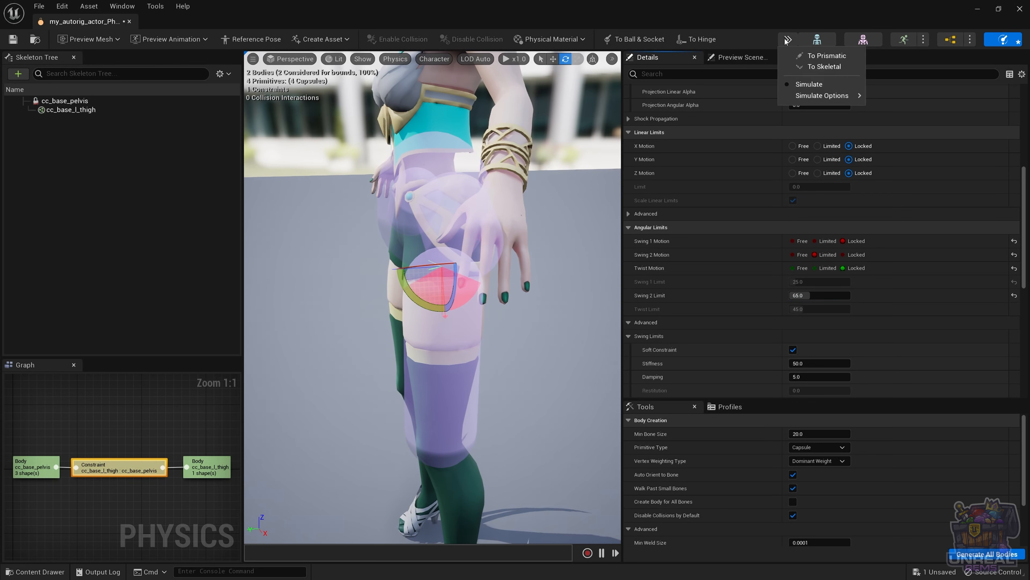
{"action": "left_click", "coordinate": [808, 85]}
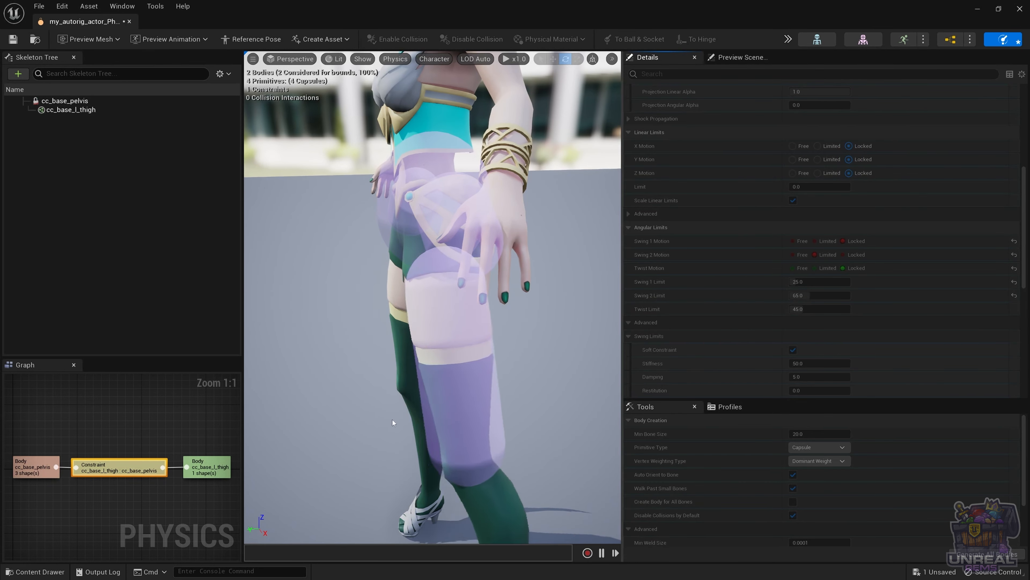
{"action": "left_click_drag", "start_coordinate": [457, 407], "coordinate": [328, 290], "text": "ctrl"}
{"action": "right_click_drag", "start_coordinate": [328, 291], "coordinate": [404, 328], "text": "ctrl"}
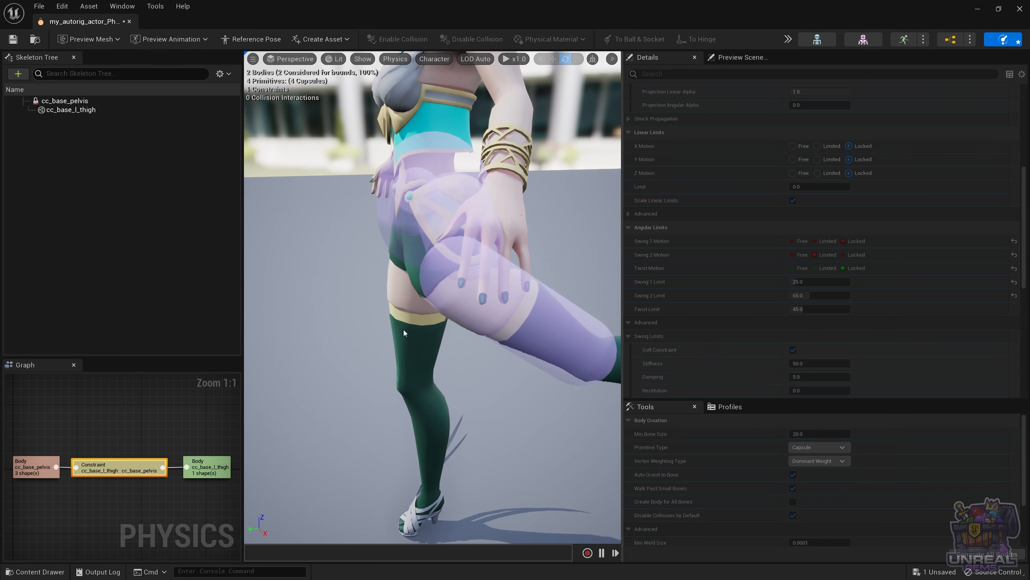
{"action": "key", "text": "alt+s"}
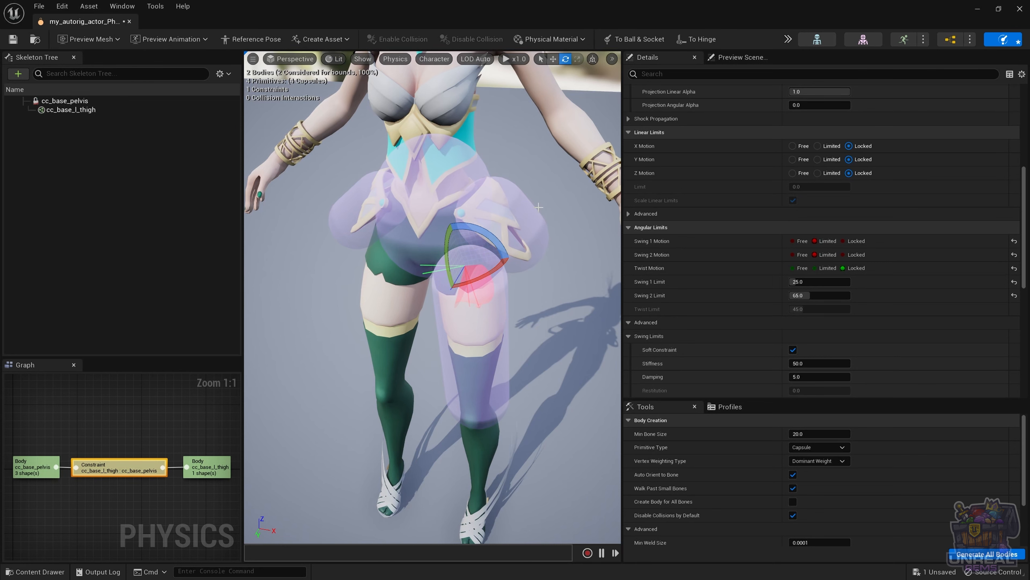
Step: Simulate the physics asset, pull the left thigh to test its swing, then stop the simulation
{"action": "left_click", "coordinate": [502, 336]}
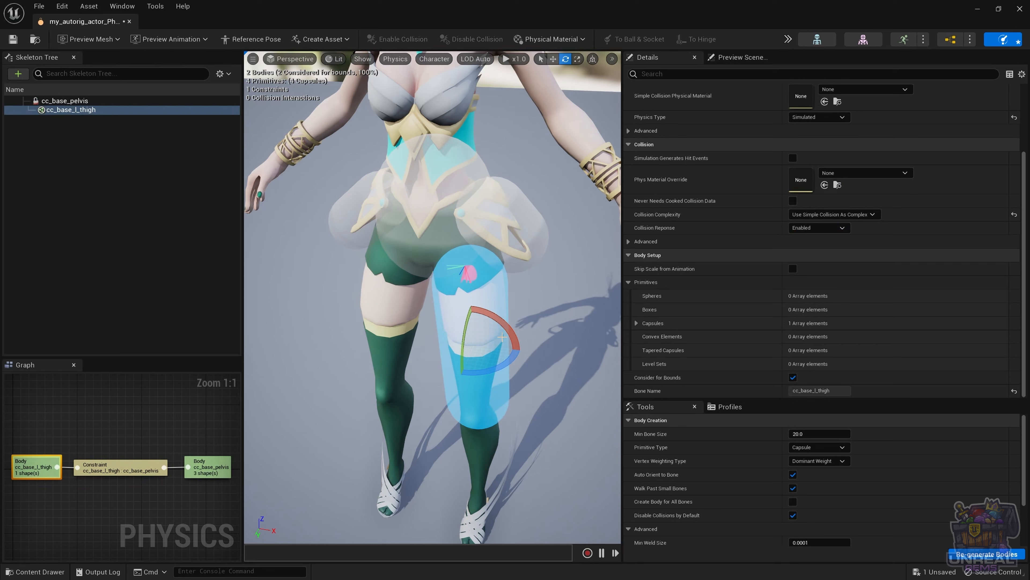
{"action": "key", "text": "alt+s"}
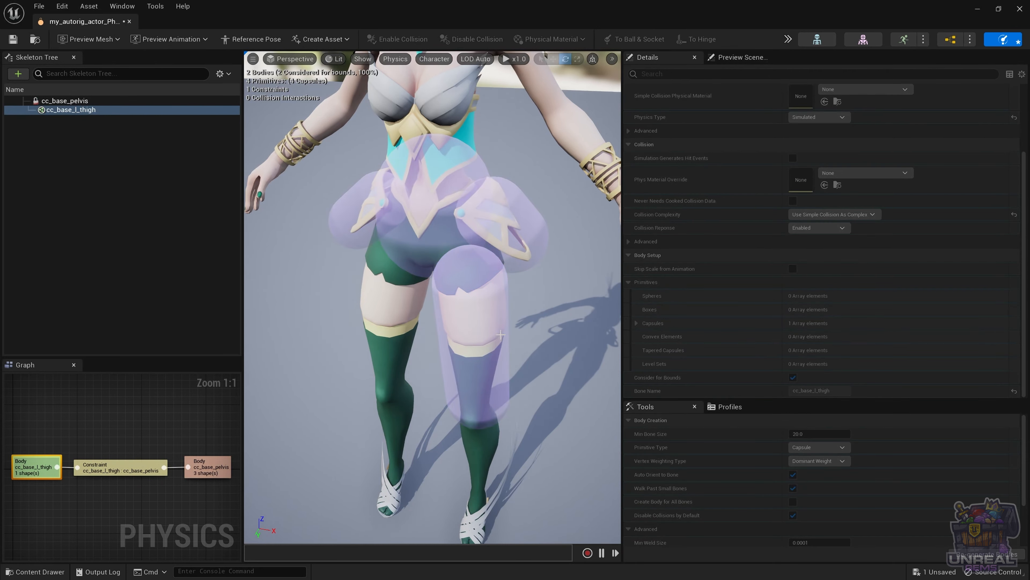
{"action": "mouse_move", "coordinate": [473, 366]}
{"action": "left_mouse_down", "text": "ctrl"}
{"action": "mouse_move", "coordinate": [507, 337]}
{"action": "mouse_move", "coordinate": [428, 299]}
{"action": "mouse_move", "coordinate": [404, 309]}
{"action": "mouse_move", "coordinate": [438, 385]}
{"action": "mouse_move", "coordinate": [489, 429]}
{"action": "mouse_move", "coordinate": [597, 347]}
{"action": "mouse_move", "coordinate": [489, 316]}
{"action": "mouse_move", "coordinate": [426, 389]}
{"action": "mouse_move", "coordinate": [454, 373]}
{"action": "mouse_move", "coordinate": [466, 349]}
{"action": "left_mouse_up", "text": "ctrl"}
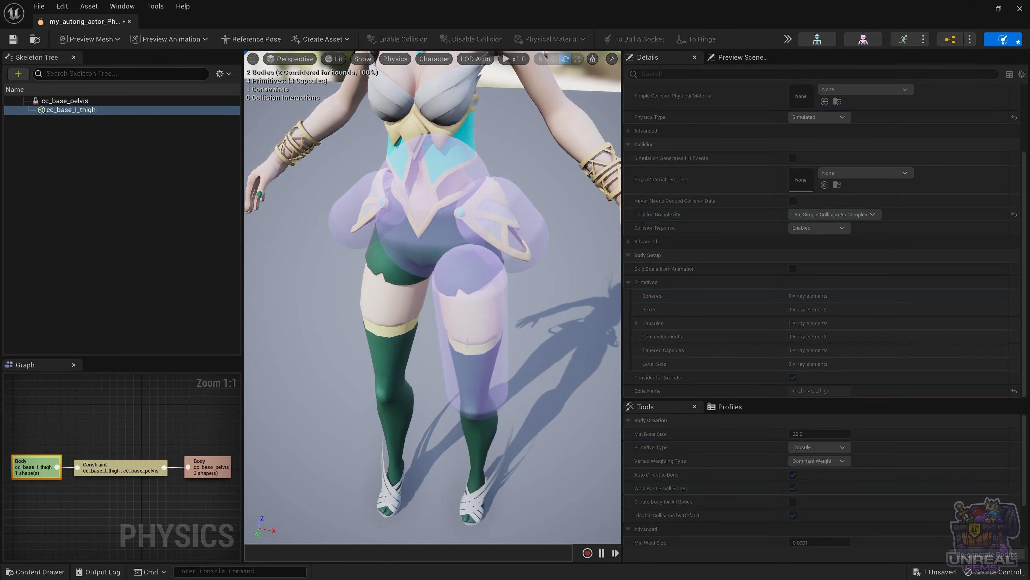
{"action": "key", "text": "alt+s"}
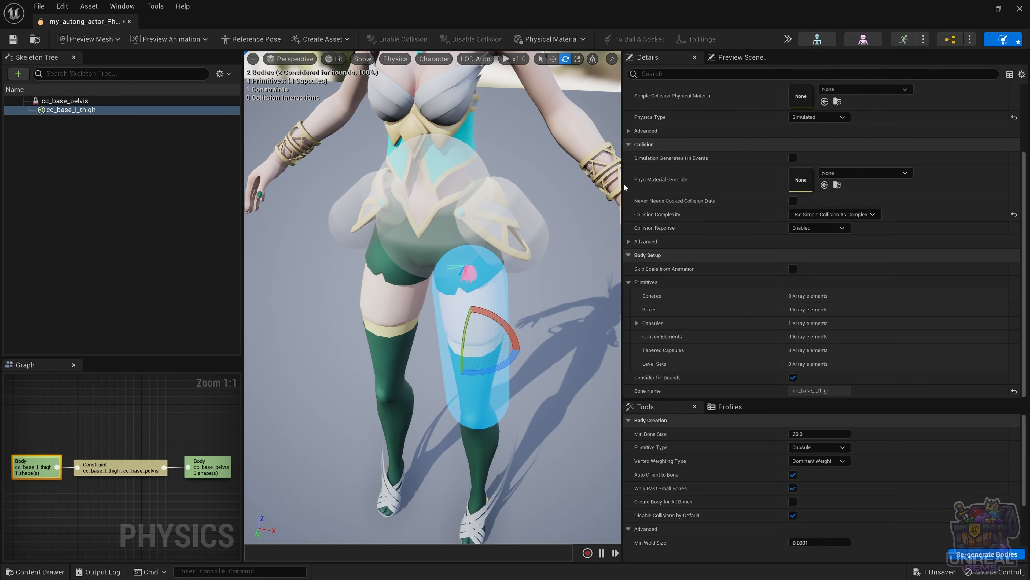
{"action": "left_click", "coordinate": [547, 275]}
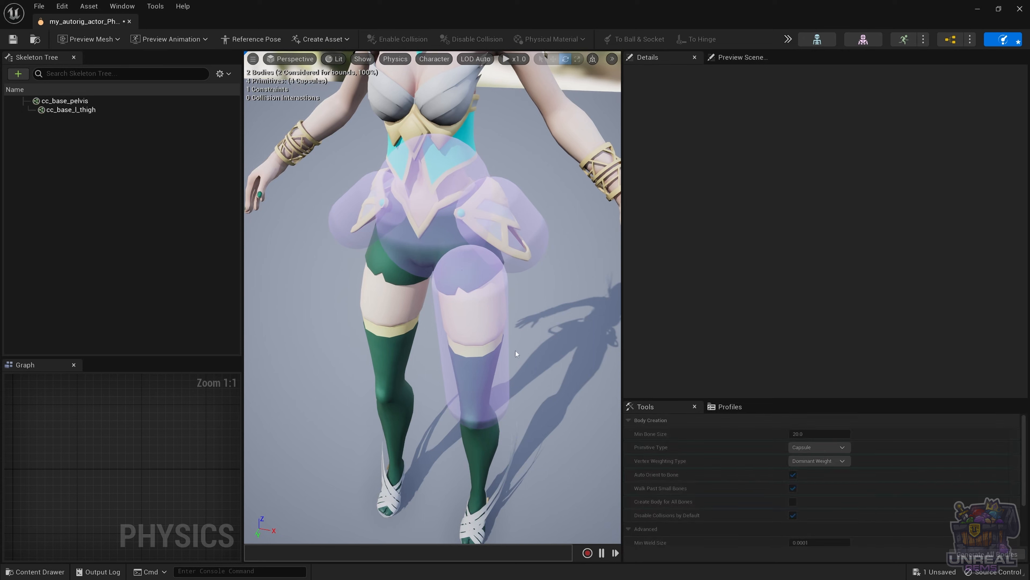
{"action": "left_click_drag", "start_coordinate": [491, 344], "coordinate": [458, 315]}
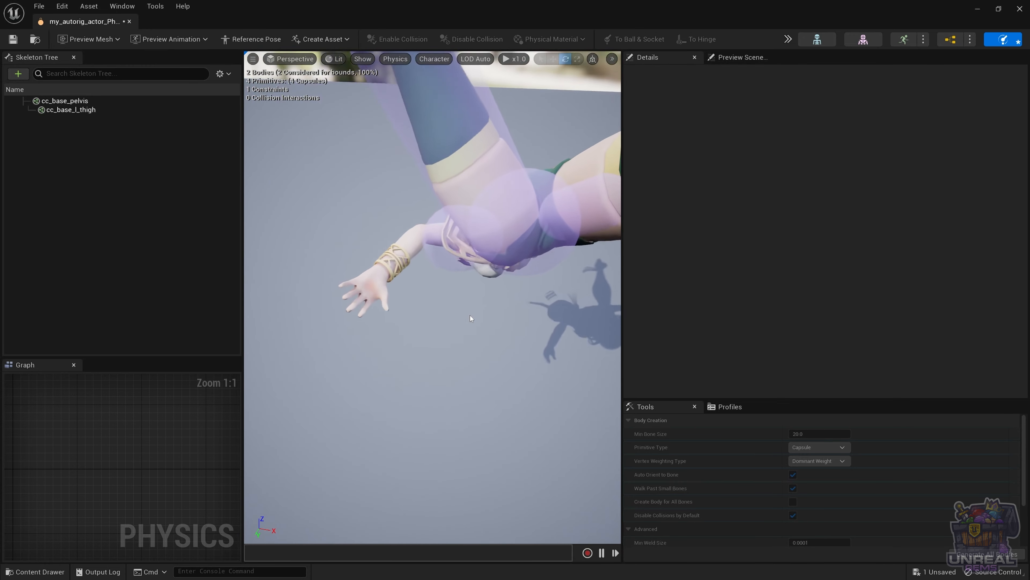
{"action": "key", "text": "Escape"}
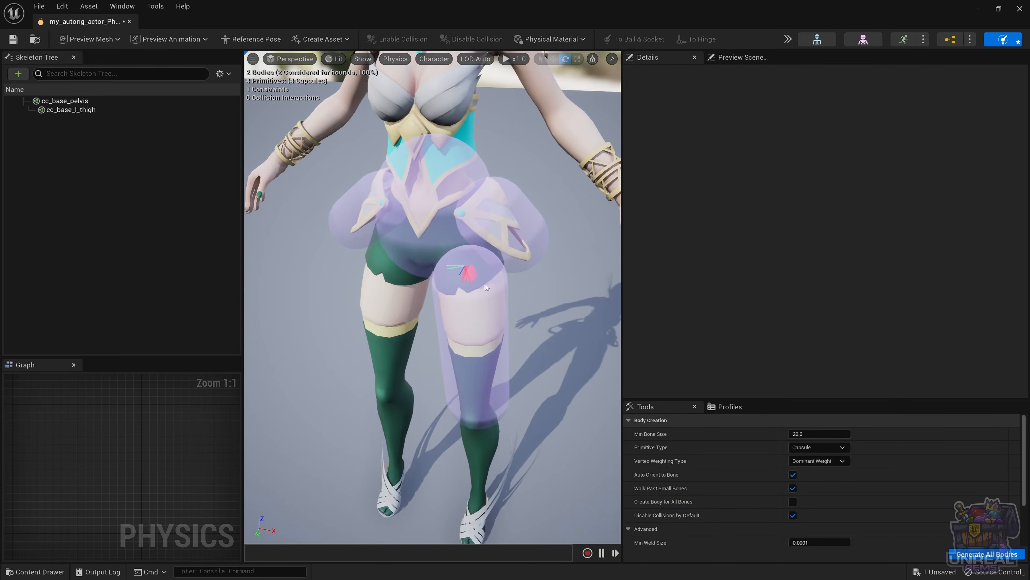
Step: Enable No Gravity Simulation in the simulation options
{"action": "left_click", "coordinate": [477, 343]}
{"action": "left_click", "coordinate": [788, 41]}
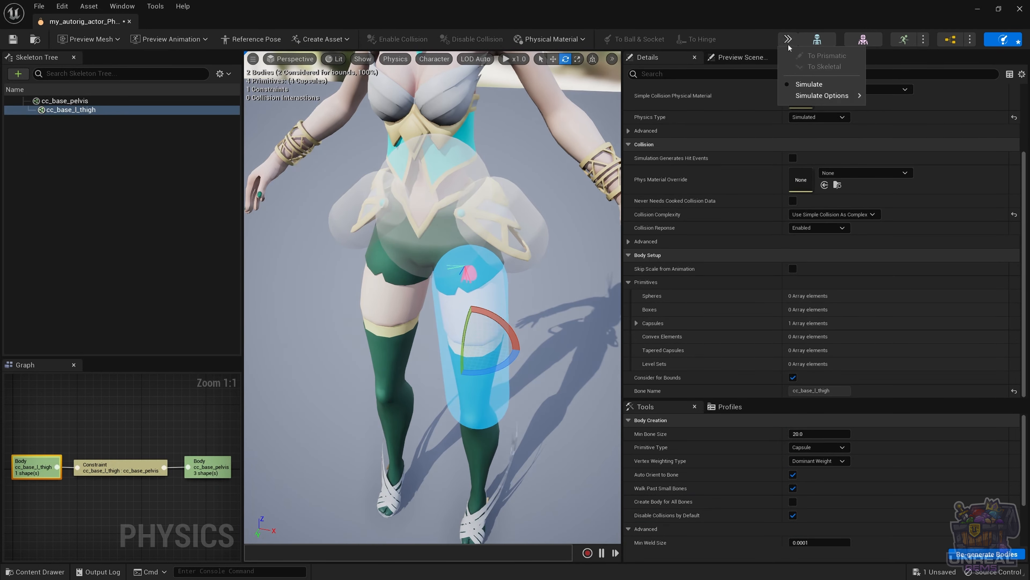
{"action": "mouse_move", "coordinate": [823, 95]}
{"action": "left_click", "coordinate": [933, 147]}
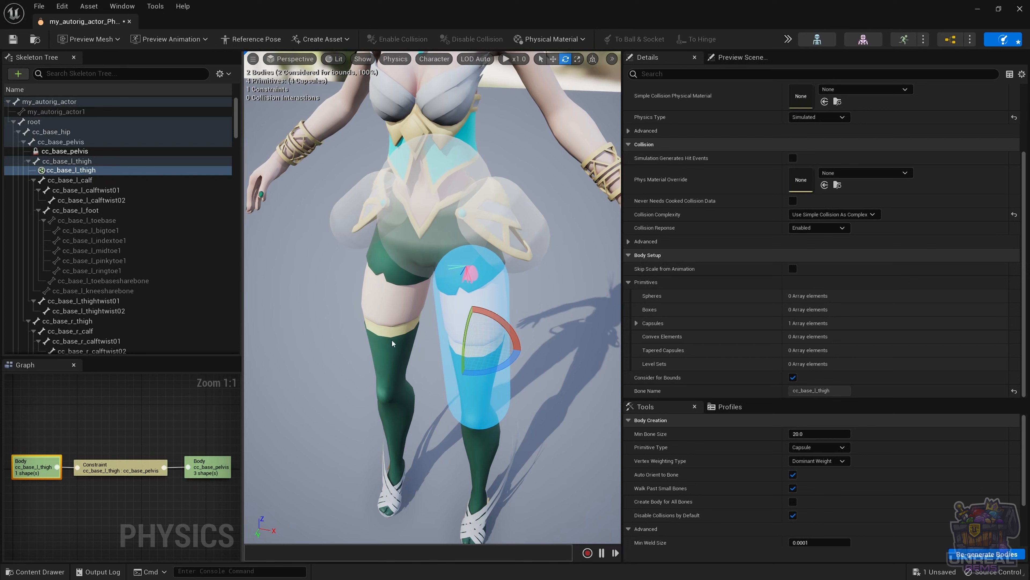
Step: Add a capsule physics body to the cc_base_l_calf bone
{"action": "left_click", "coordinate": [78, 180]}
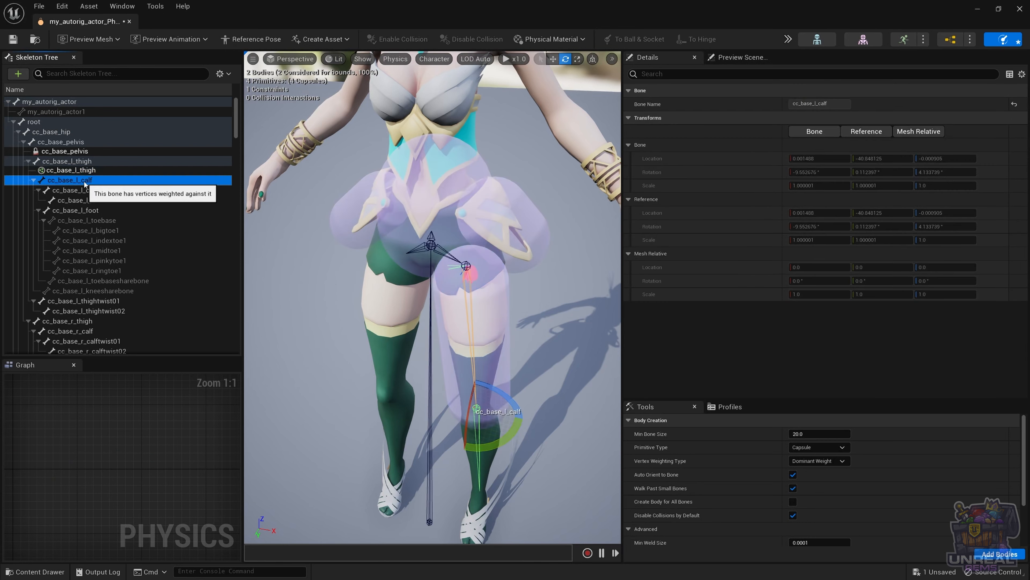
{"action": "right_click", "coordinate": [80, 184]}
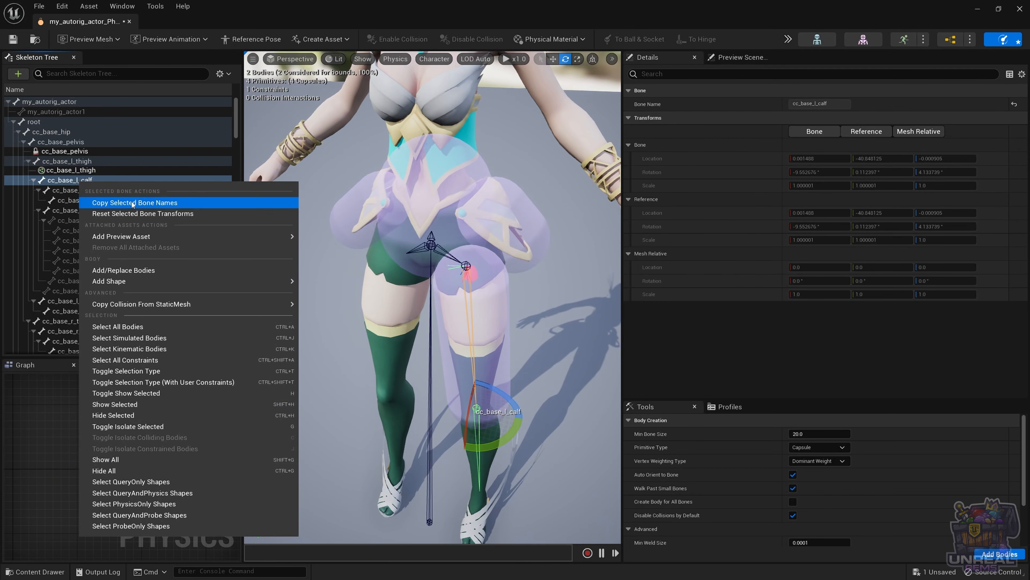
{"action": "left_click", "coordinate": [129, 269]}
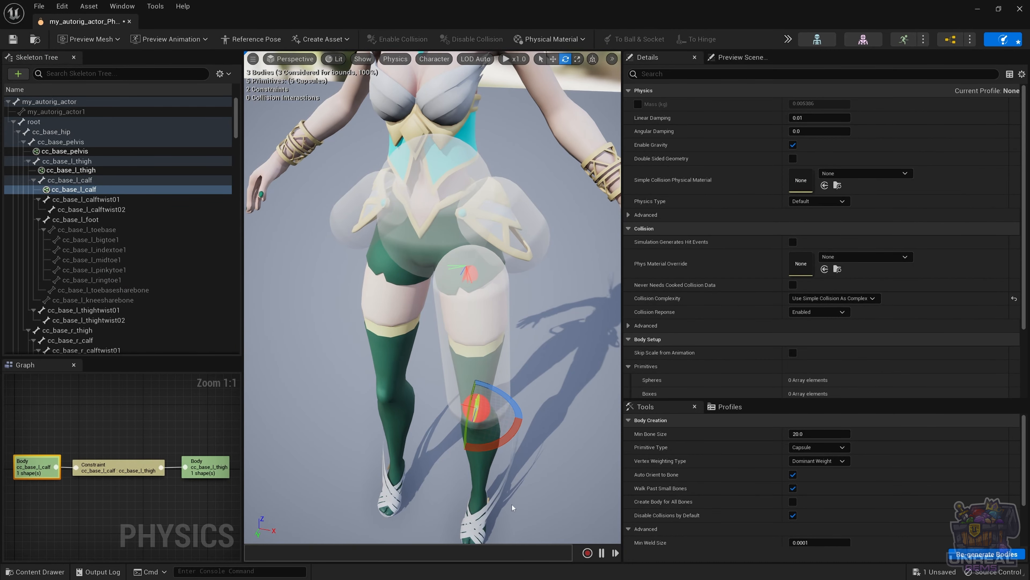
Step: Scale and rotate the cc_base_l_calf capsule so it lies along the left lower leg
{"action": "scroll", "coordinate": [512, 507], "scroll_direction": "down", "scroll_amount": 5}
{"action": "scroll", "coordinate": [510, 479], "scroll_direction": "up", "scroll_amount": 3}
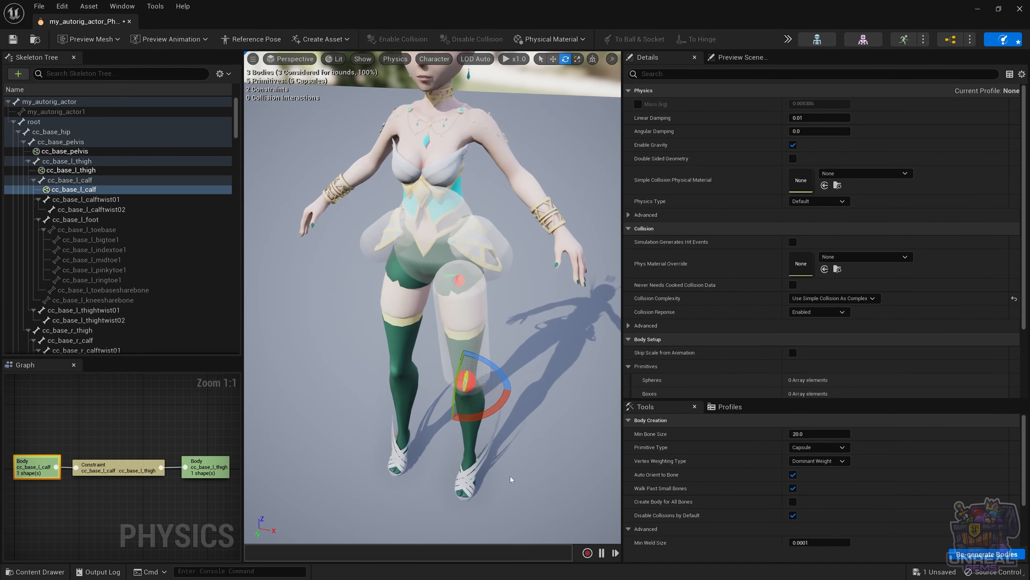
{"action": "left_click_drag", "start_coordinate": [510, 479], "coordinate": [472, 344], "text": "alt"}
{"action": "key", "text": "r"}
{"action": "key", "text": "r"}
{"action": "key", "text": "r"}
{"action": "scroll", "coordinate": [432, 296], "scroll_direction": "down", "scroll_amount": 2}
{"action": "key", "text": "e"}
{"action": "key", "text": "r"}
{"action": "key", "text": "e"}
{"action": "key", "text": "w"}
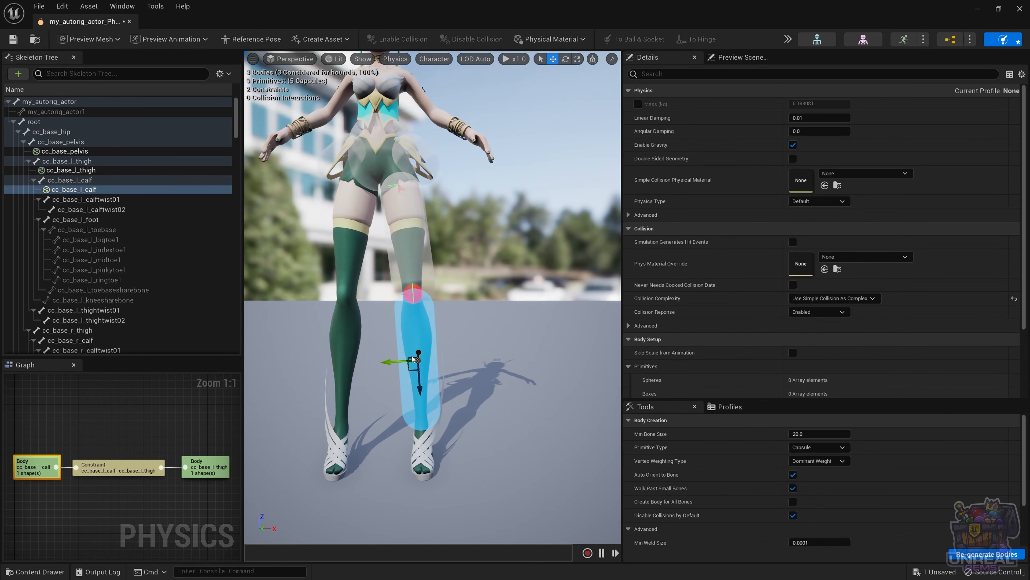
{"action": "left_click", "coordinate": [461, 341]}
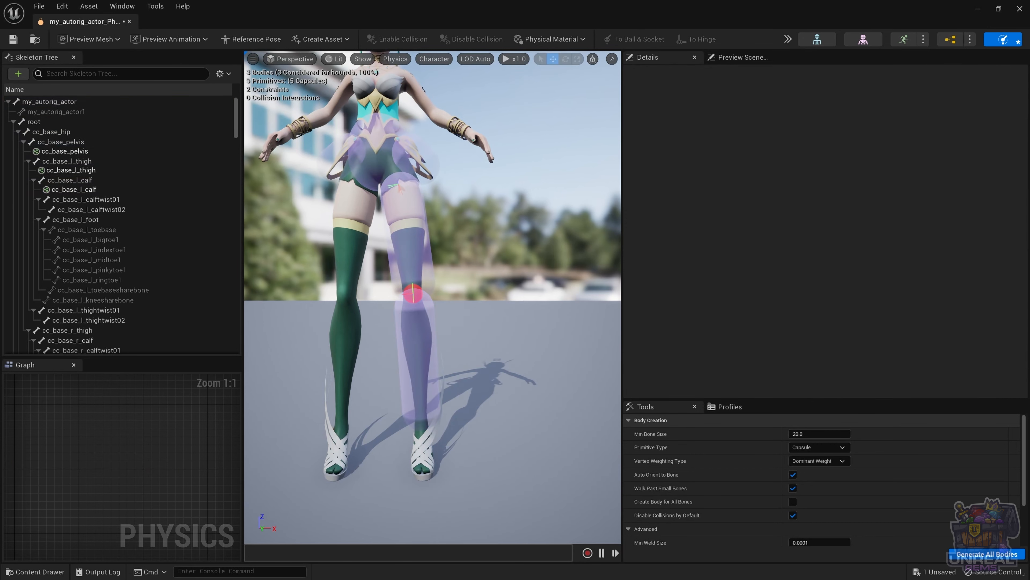
{"action": "left_click", "coordinate": [407, 346]}
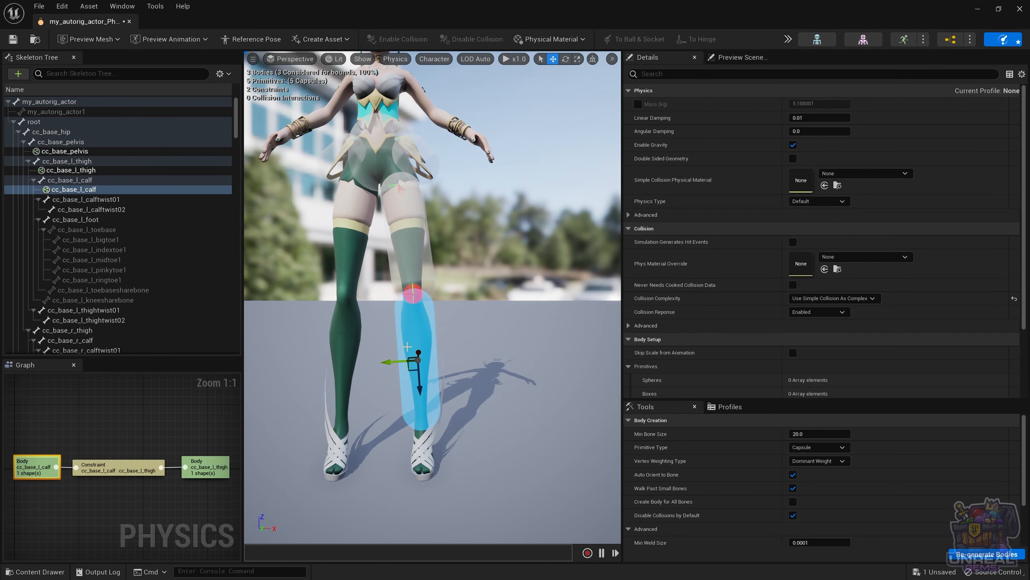
{"action": "key", "text": "alt+s"}
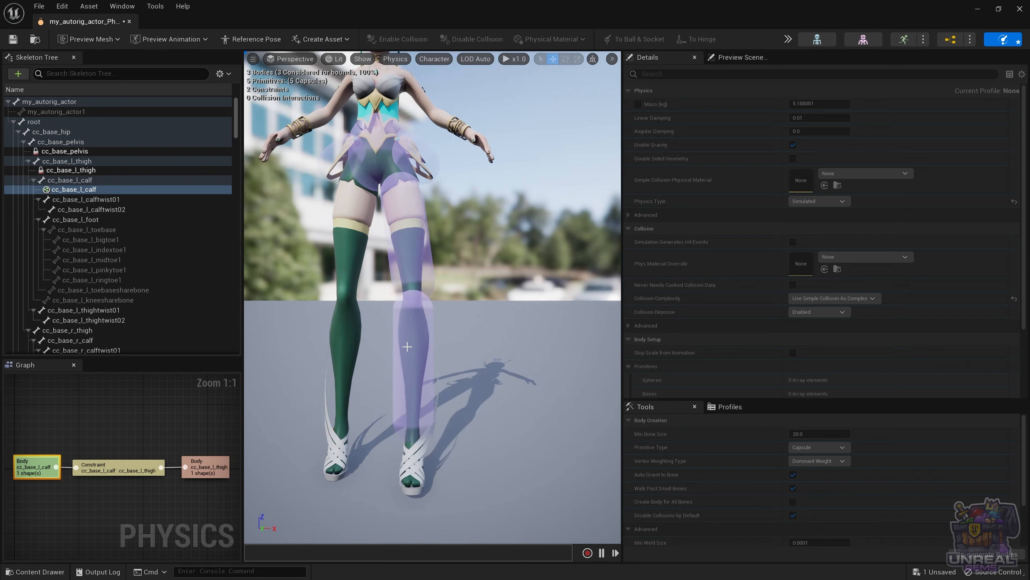
{"action": "key", "text": "s"}
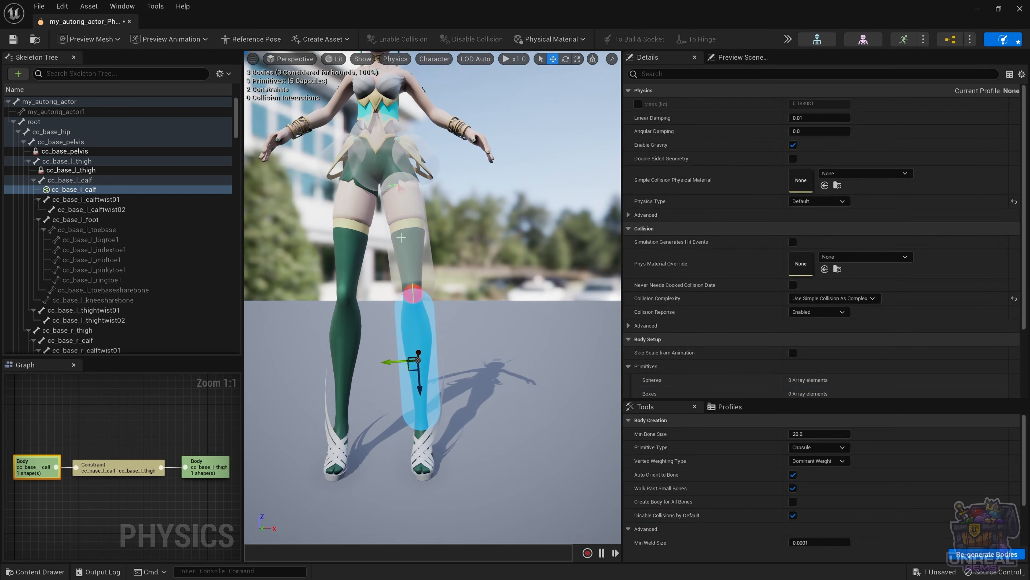
{"action": "left_click", "coordinate": [400, 254]}
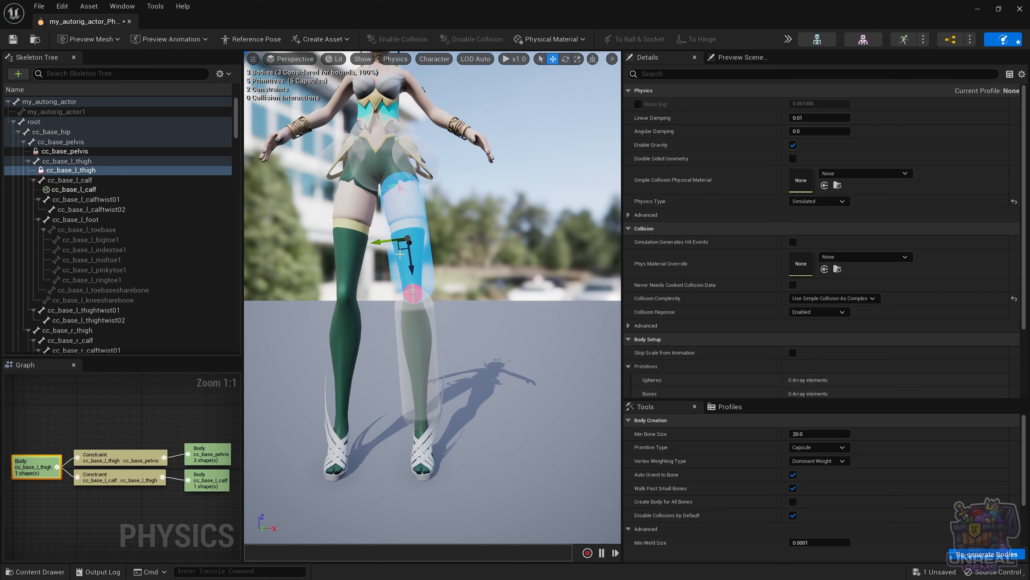
{"action": "key", "text": "alt+s"}
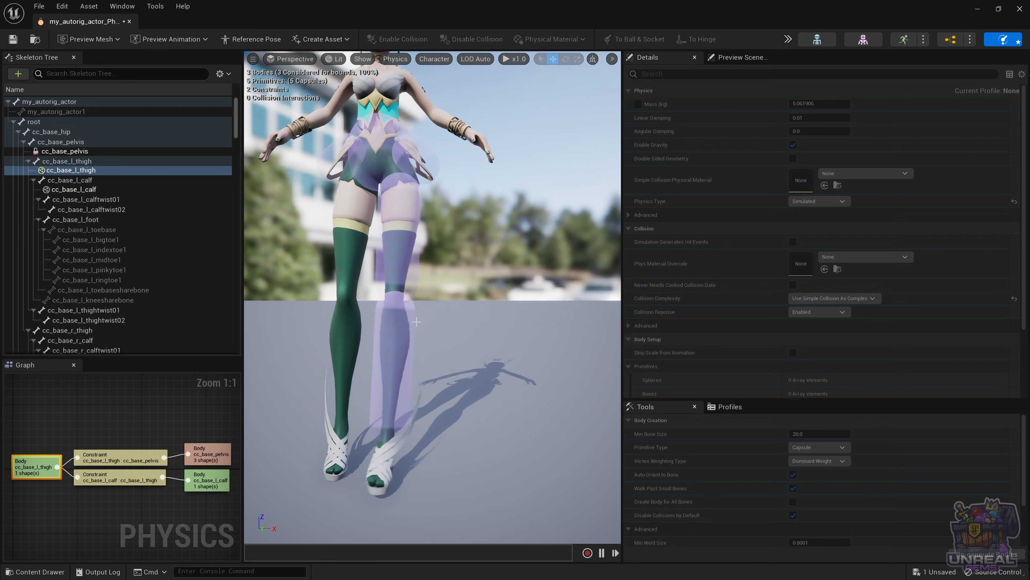
{"action": "left_click_drag", "start_coordinate": [416, 321], "coordinate": [409, 274], "text": "ctrl"}
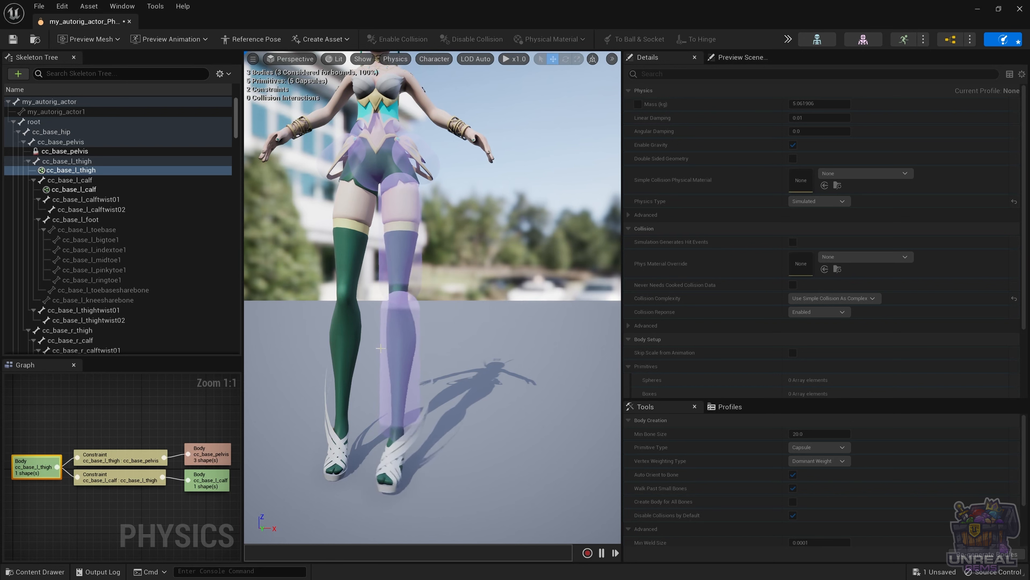
{"action": "key", "text": "alt+s"}
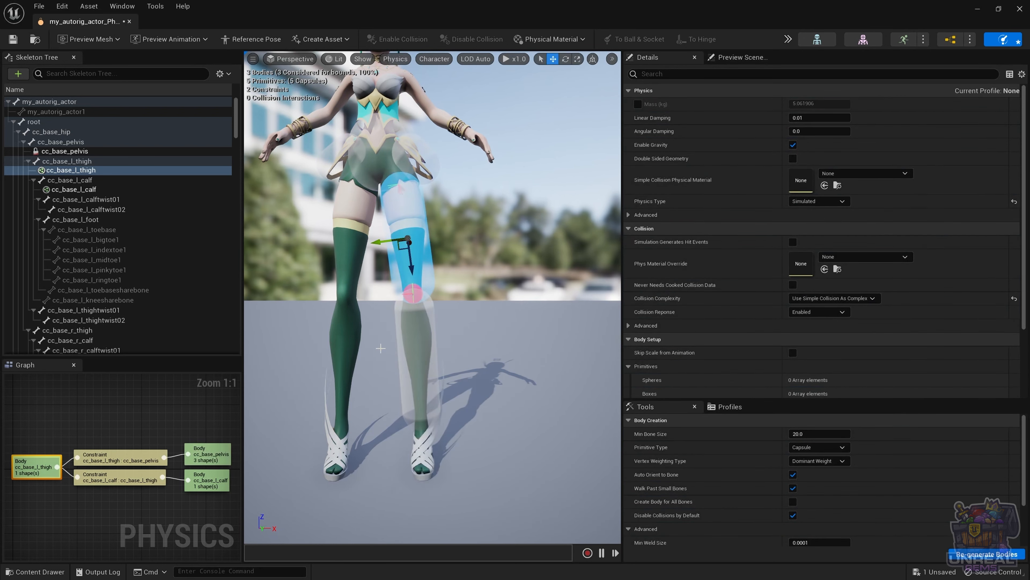
Step: Lock the knee constraint's twist, limit Swing 1 to 45°, and rotate the constraint about 101 degrees
{"action": "left_click", "coordinate": [406, 335]}
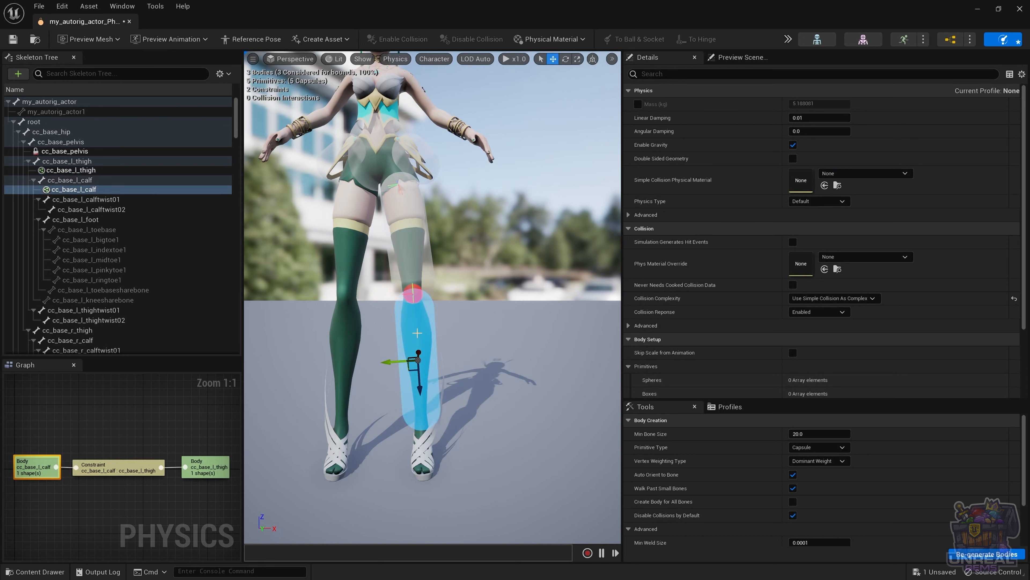
{"action": "scroll", "coordinate": [745, 202], "scroll_direction": "down", "scroll_amount": 2}
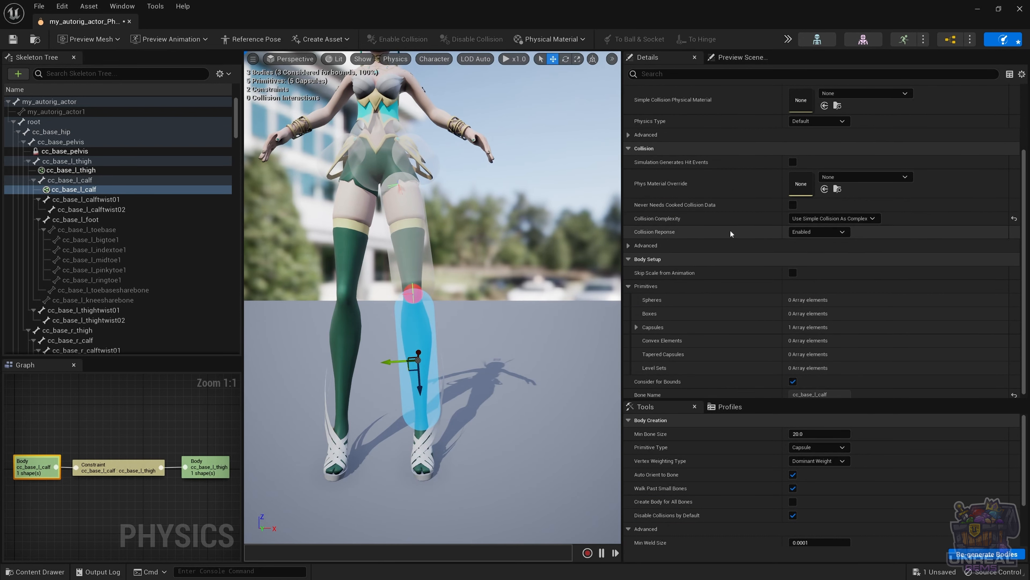
{"action": "left_click", "coordinate": [413, 294]}
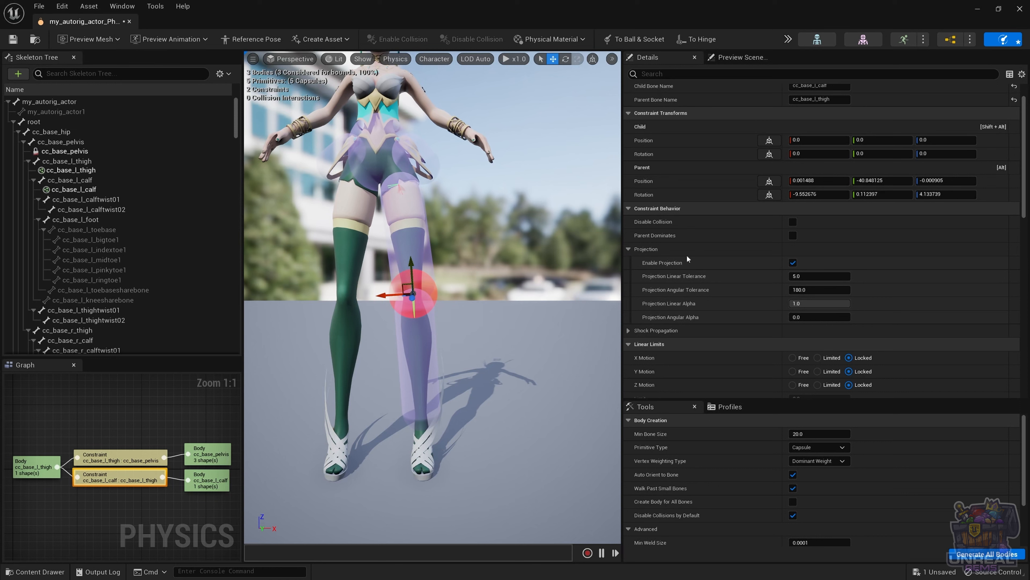
{"action": "scroll", "coordinate": [741, 268], "scroll_direction": "down", "scroll_amount": 5}
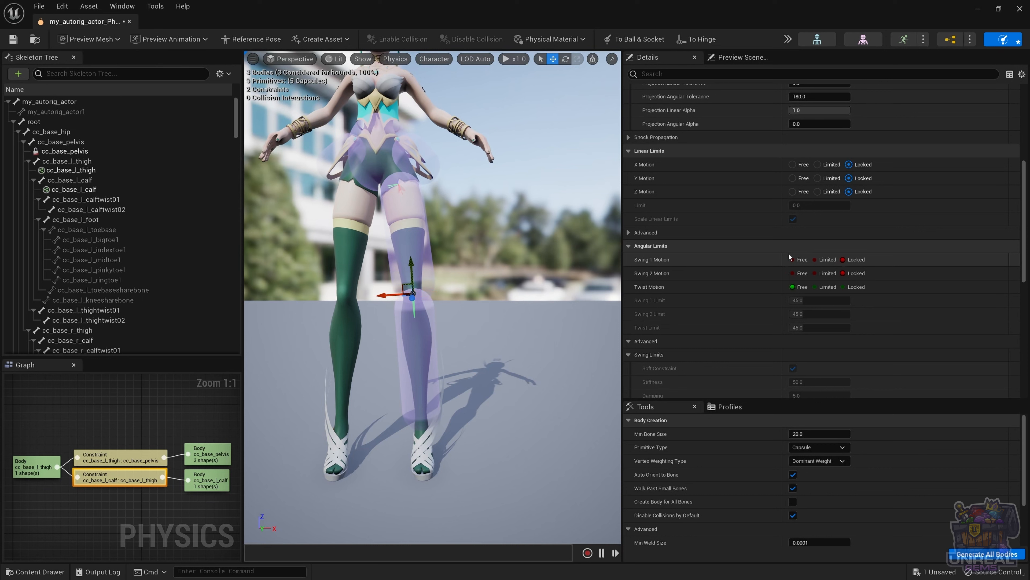
{"action": "key", "text": "3"}
{"action": "key", "text": "3"}
{"action": "key", "text": "1"}
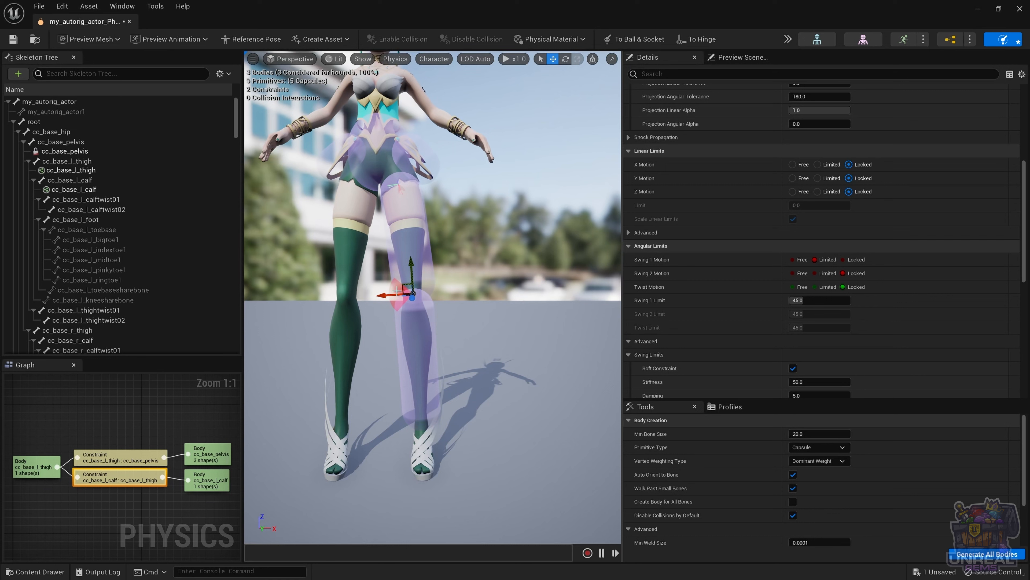
{"action": "key", "text": "e"}
{"action": "left_click_drag", "start_coordinate": [369, 298], "coordinate": [416, 340]}
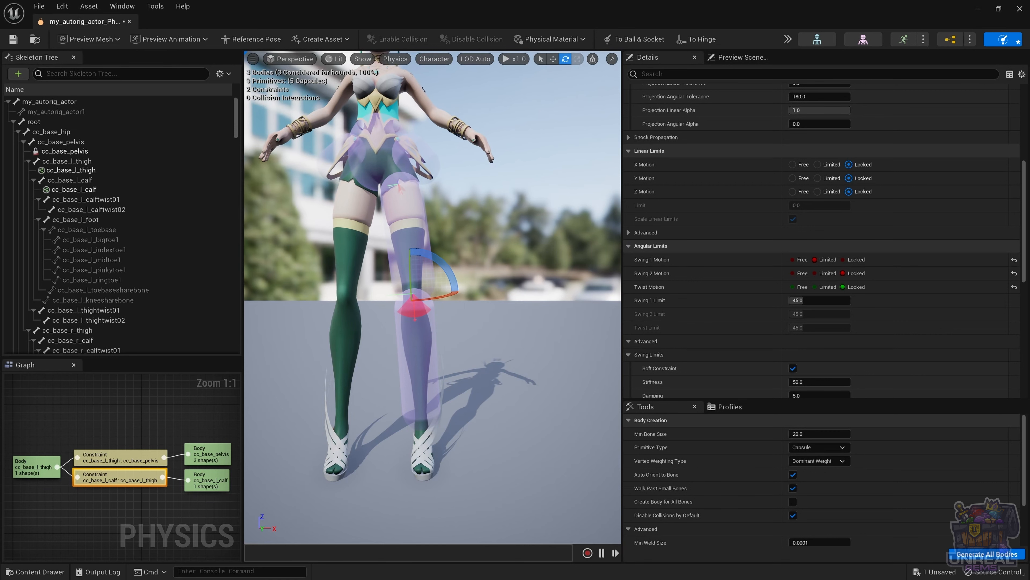
Step: Simulate and drag the left calf to test the knee swing, then select the calf–thigh constraint
{"action": "left_click", "coordinate": [425, 354]}
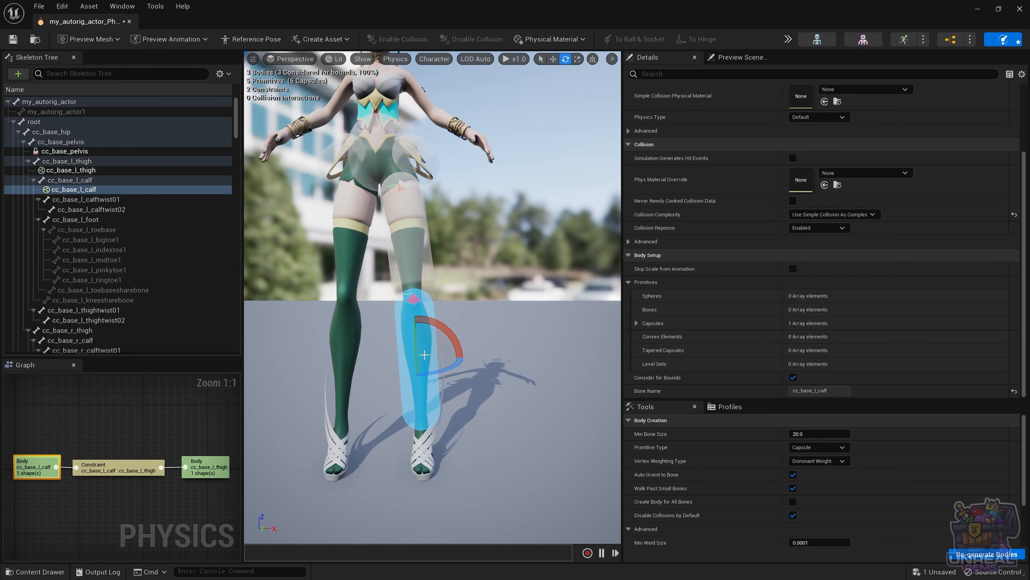
{"action": "key", "text": "Escape"}
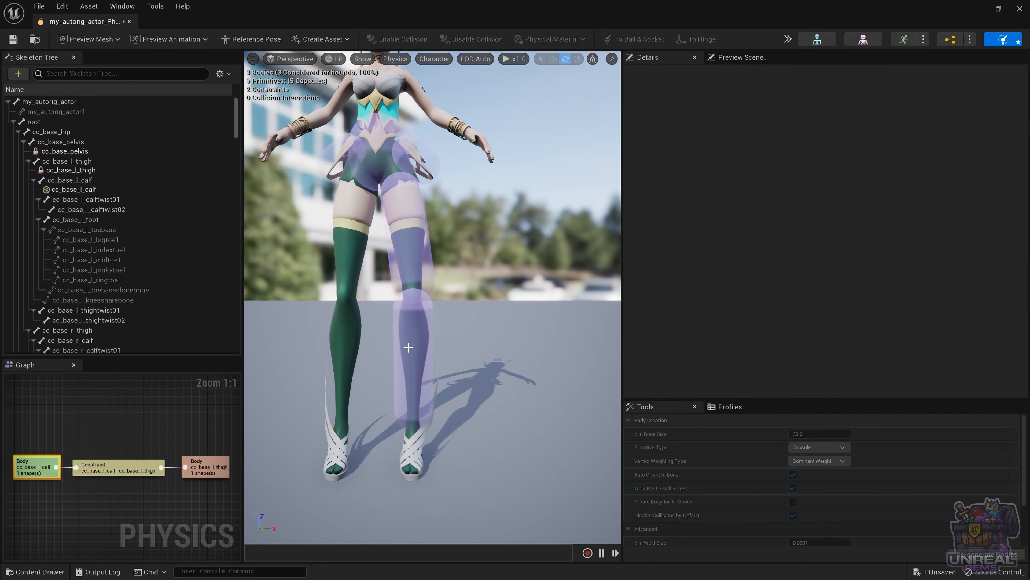
{"action": "mouse_move", "coordinate": [413, 347]}
{"action": "left_mouse_down", "text": "ctrl"}
{"action": "mouse_move", "coordinate": [325, 401]}
{"action": "mouse_move", "coordinate": [507, 325]}
{"action": "mouse_move", "coordinate": [308, 325]}
{"action": "mouse_move", "coordinate": [495, 325]}
{"action": "mouse_move", "coordinate": [367, 331]}
{"action": "mouse_move", "coordinate": [436, 329]}
{"action": "mouse_move", "coordinate": [416, 332]}
{"action": "left_mouse_up", "text": "ctrl"}
{"action": "left_click", "coordinate": [414, 335]}
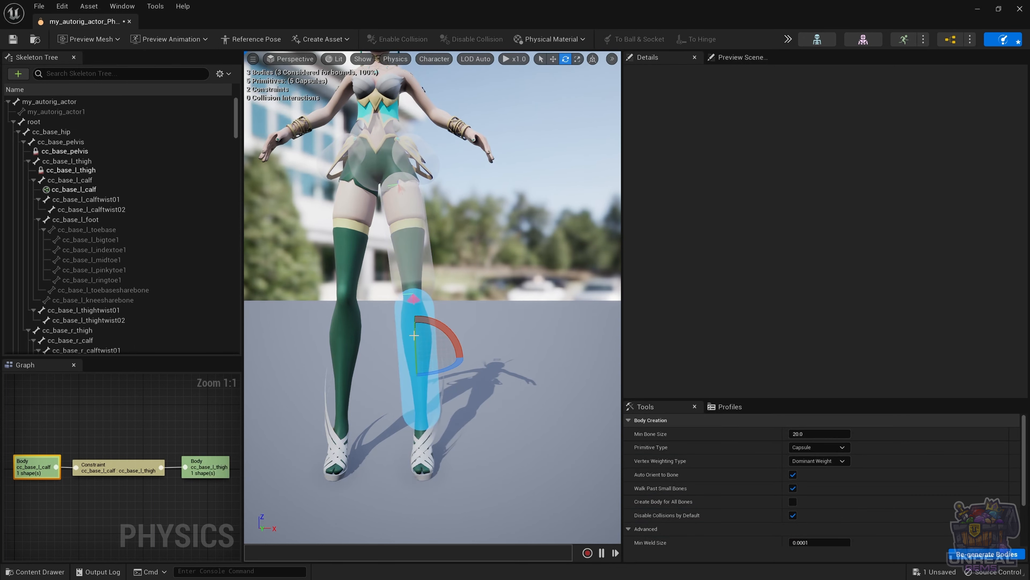
{"action": "left_click", "coordinate": [415, 299]}
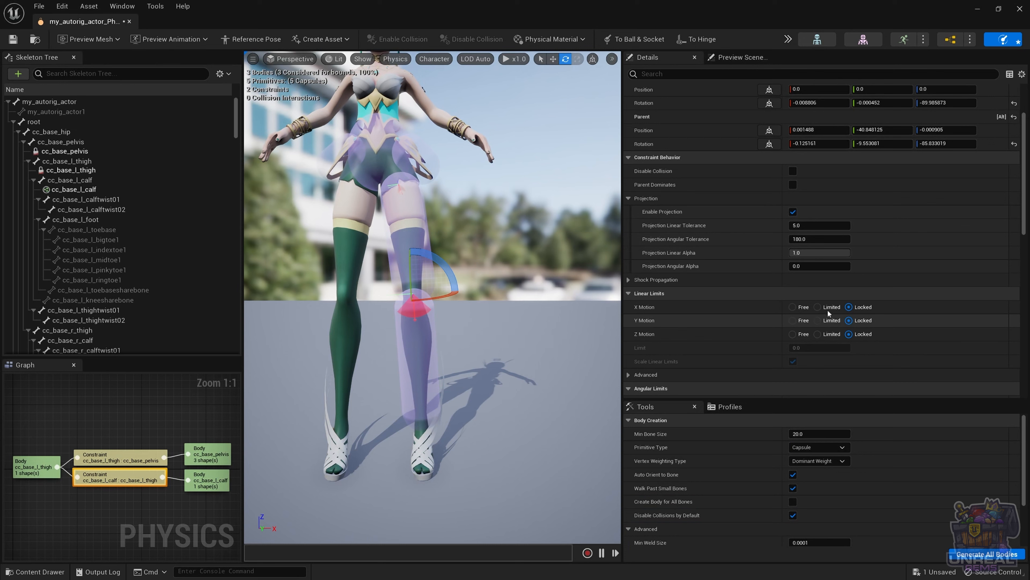
Step: Change the knee constraint's Swing 1 Limit from 45 to 5 degrees
{"action": "scroll", "coordinate": [826, 332], "scroll_direction": "down", "scroll_amount": 3}
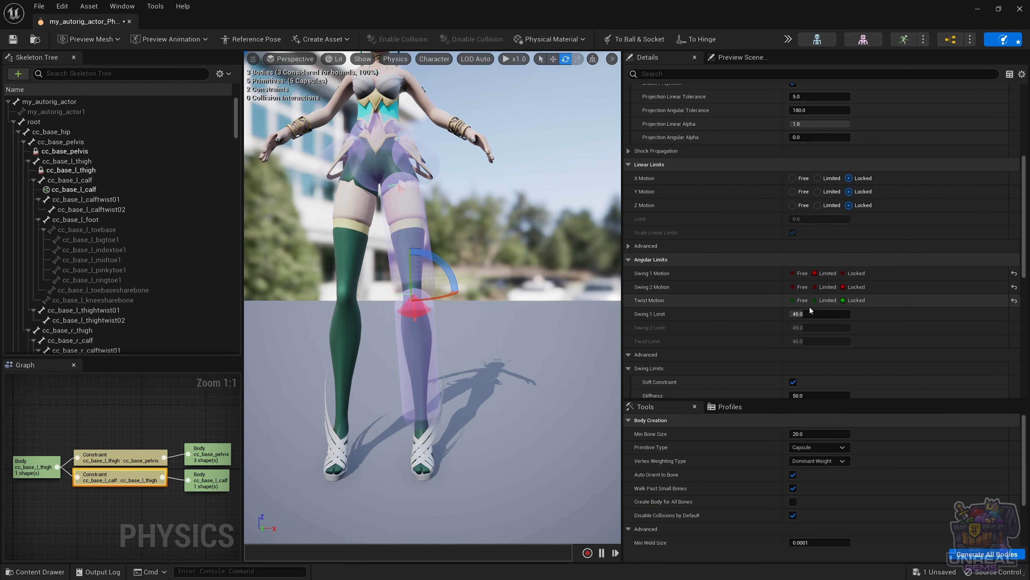
{"action": "left_click", "coordinate": [807, 312]}
{"action": "type", "text": "5"}
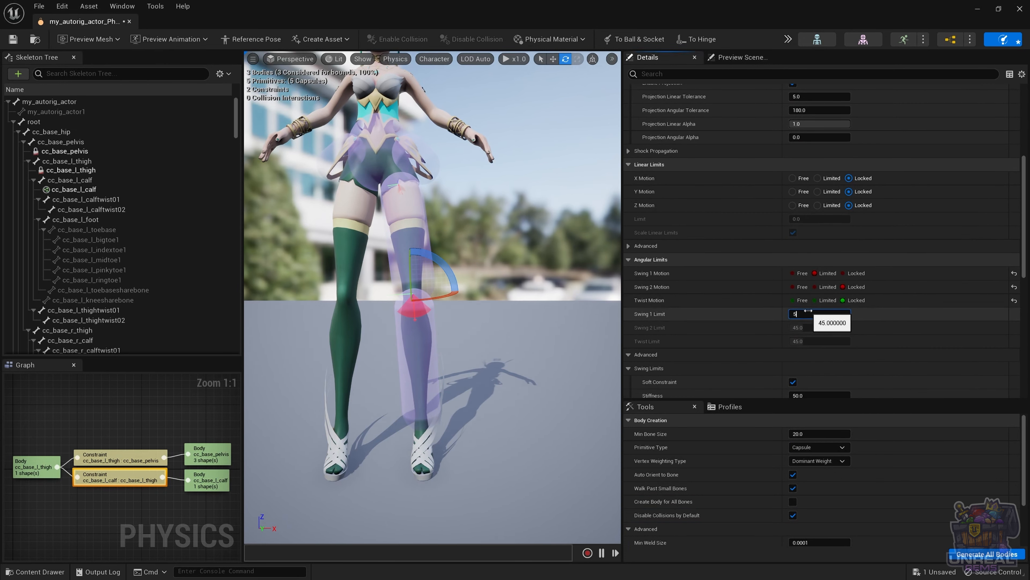
{"action": "key", "text": "Return"}
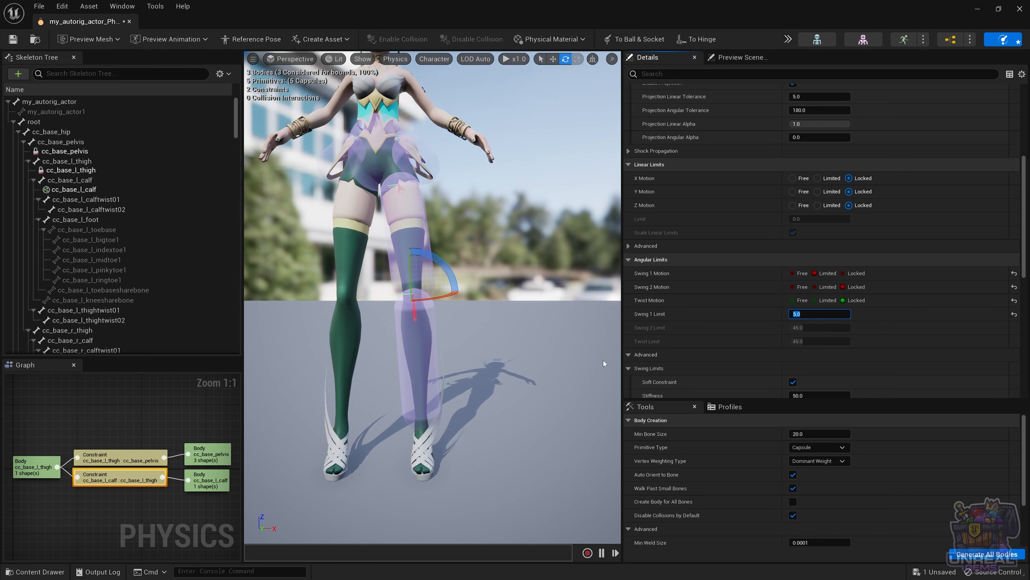
Step: Run a simulation on the left calf to test the tighter knee, then reset it
{"action": "left_click", "coordinate": [412, 348]}
{"action": "key", "text": "alt+s"}
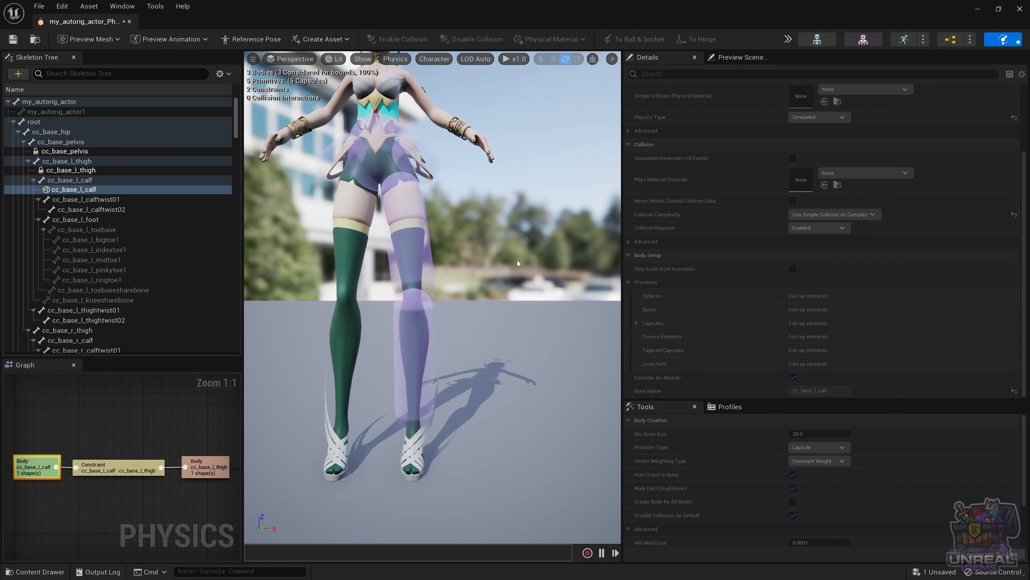
{"action": "key", "text": "ctrl+z"}
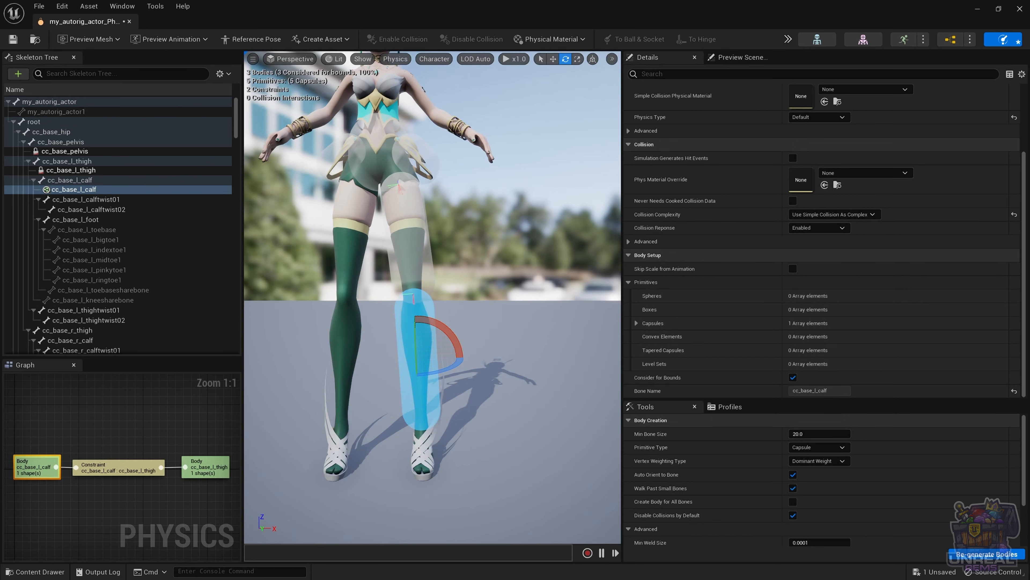
Step: Set the knee constraint's Swing 1 Motion to Locked and Swing 2 Motion to Limited
{"action": "left_click", "coordinate": [414, 299]}
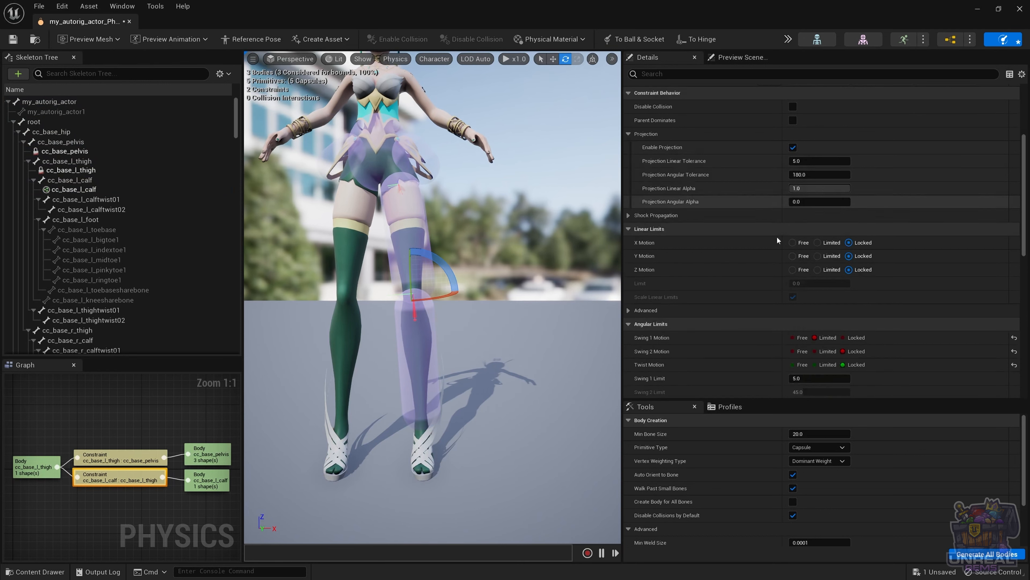
{"action": "scroll", "coordinate": [778, 242], "scroll_direction": "down", "scroll_amount": 5}
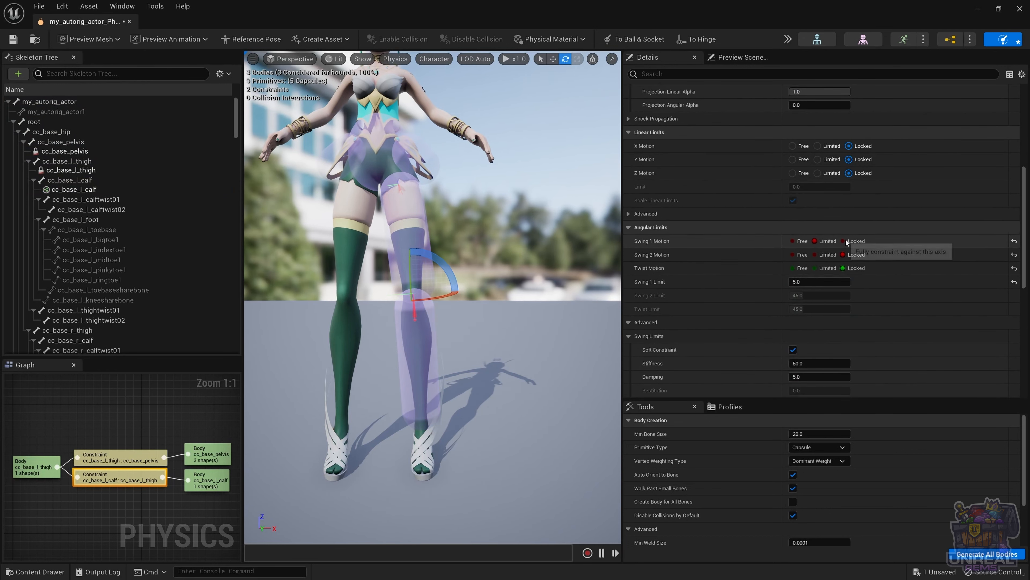
{"action": "left_click", "coordinate": [844, 241]}
{"action": "left_click", "coordinate": [815, 255]}
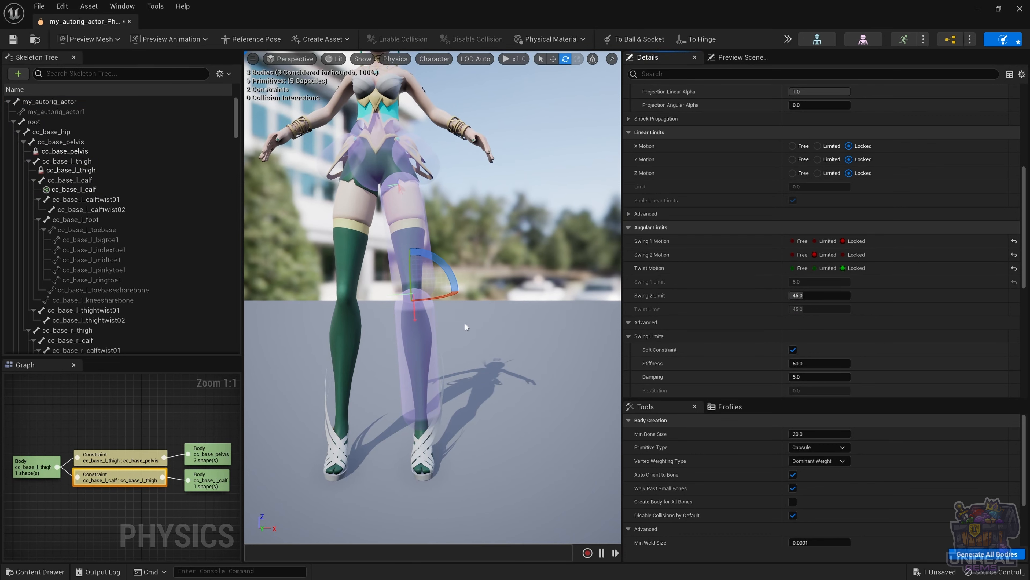
Step: From a side view, rotate the knee's limit cone to match the bend and frame it
{"action": "left_click_drag", "start_coordinate": [466, 327], "coordinate": [355, 327]}
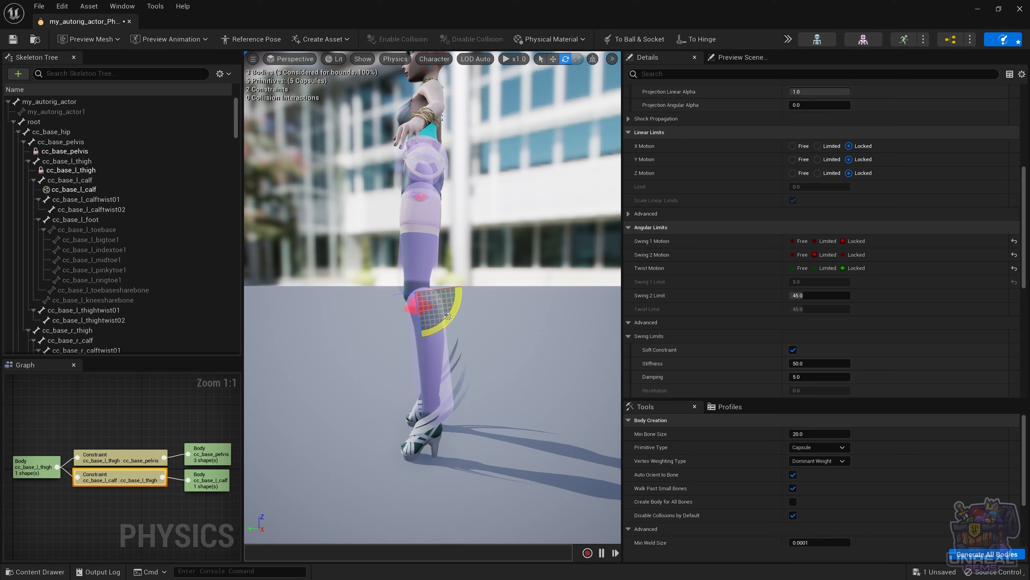
{"action": "mouse_move", "coordinate": [448, 317]}
{"action": "left_mouse_down"}
{"action": "mouse_move", "coordinate": [422, 335]}
{"action": "mouse_move", "coordinate": [449, 324]}
{"action": "left_mouse_up"}
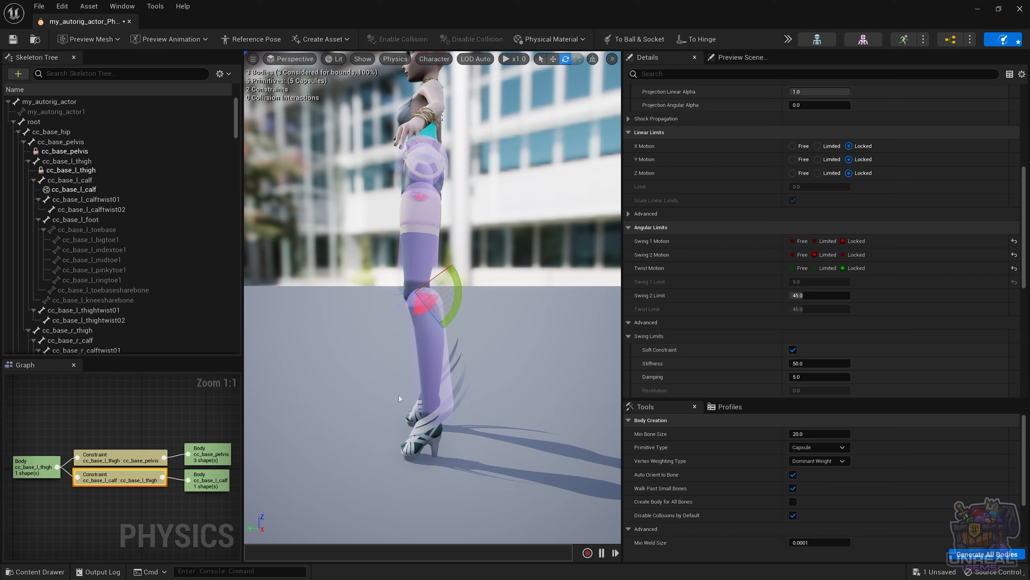
{"action": "key", "text": "f"}
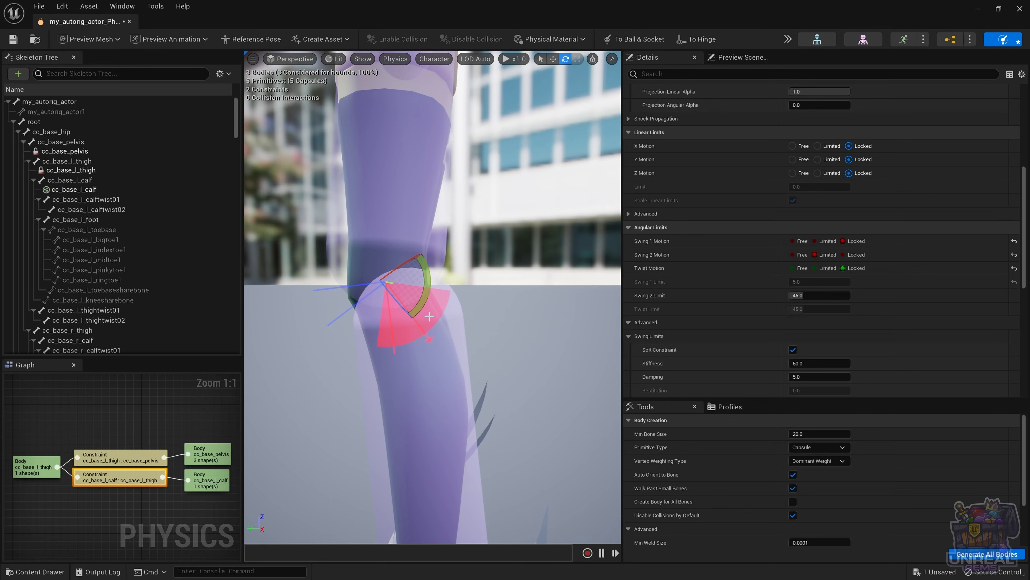
{"action": "scroll", "coordinate": [430, 335], "scroll_direction": "up", "scroll_amount": 3}
{"action": "scroll", "coordinate": [430, 335], "scroll_direction": "down", "scroll_amount": 8}
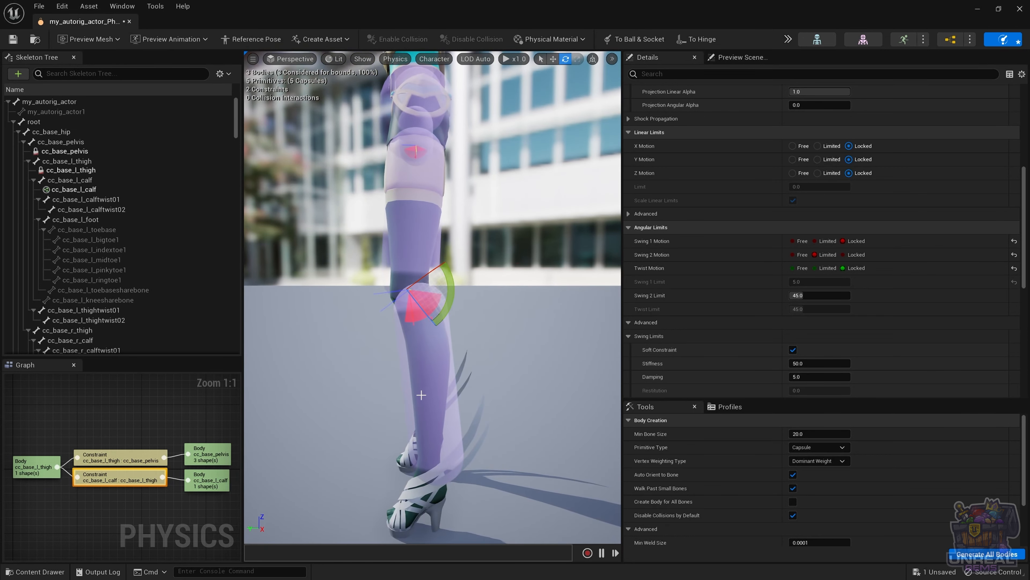
{"action": "left_click", "coordinate": [430, 387]}
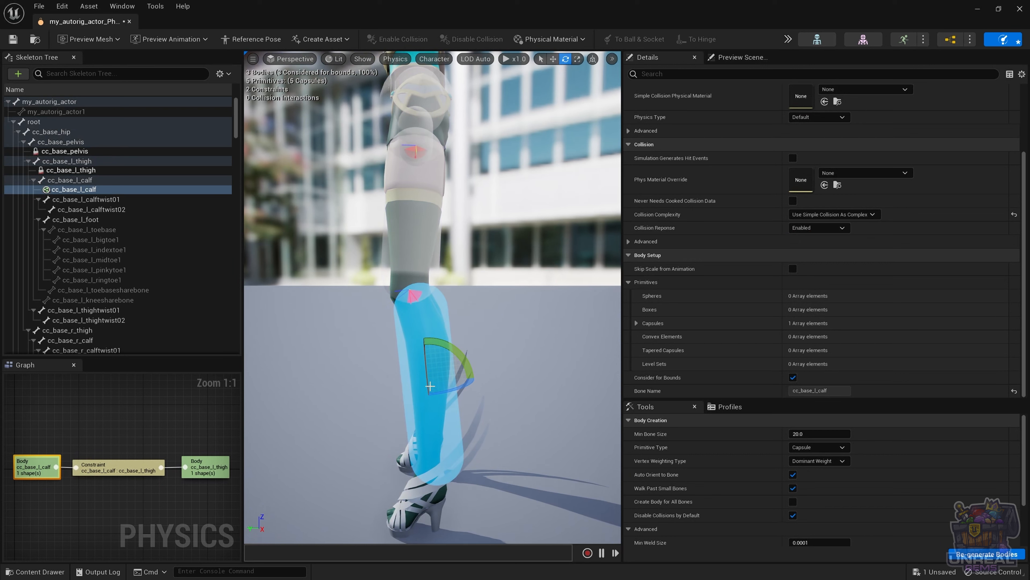
{"action": "key", "text": "alt+s"}
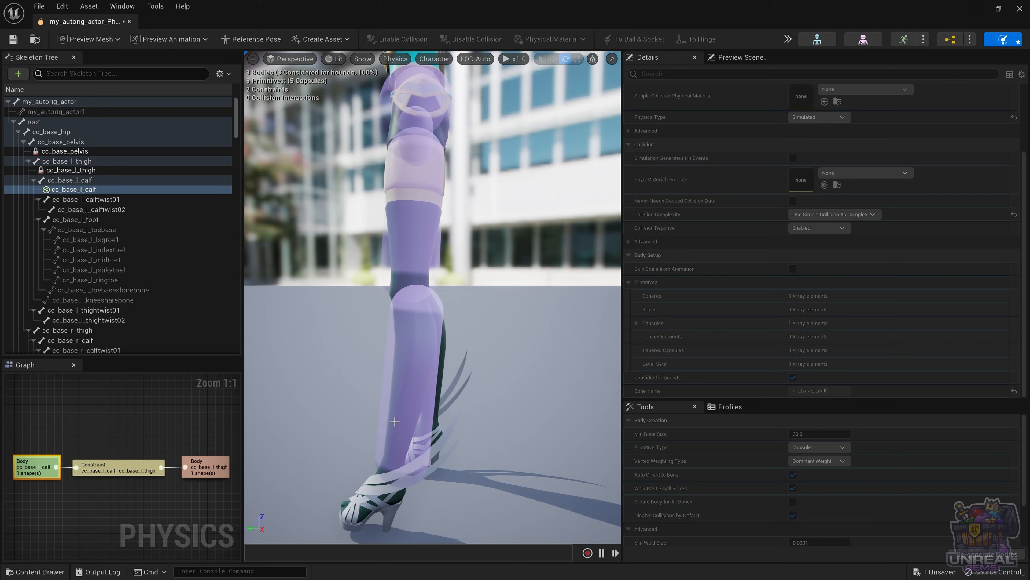
{"action": "mouse_move", "coordinate": [396, 421]}
{"action": "left_mouse_down", "text": "ctrl"}
{"action": "mouse_move", "coordinate": [454, 411]}
{"action": "mouse_move", "coordinate": [595, 239]}
{"action": "mouse_move", "coordinate": [535, 316]}
{"action": "mouse_move", "coordinate": [342, 390]}
{"action": "mouse_move", "coordinate": [302, 389]}
{"action": "mouse_move", "coordinate": [406, 388]}
{"action": "mouse_move", "coordinate": [589, 313]}
{"action": "mouse_move", "coordinate": [596, 280]}
{"action": "mouse_move", "coordinate": [439, 361]}
{"action": "mouse_move", "coordinate": [299, 361]}
{"action": "mouse_move", "coordinate": [482, 341]}
{"action": "mouse_move", "coordinate": [644, 277]}
{"action": "mouse_move", "coordinate": [446, 377]}
{"action": "mouse_move", "coordinate": [334, 391]}
{"action": "mouse_move", "coordinate": [344, 389]}
{"action": "left_mouse_up", "text": "ctrl"}
{"action": "key", "text": "Escape"}
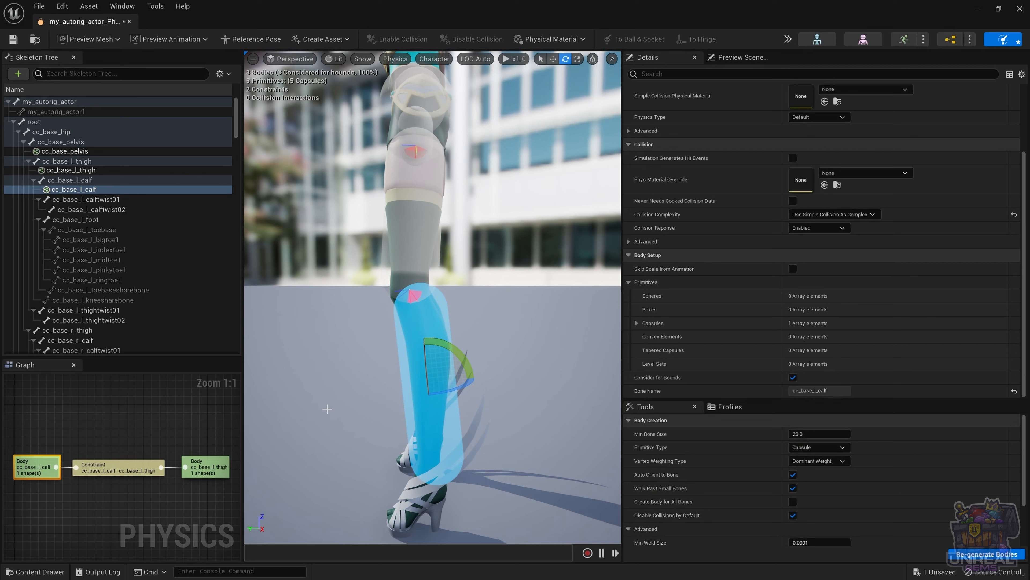
Step: Add a physics body for the cc_base_l_foot bone and select the new capsule
{"action": "left_click", "coordinate": [83, 222]}
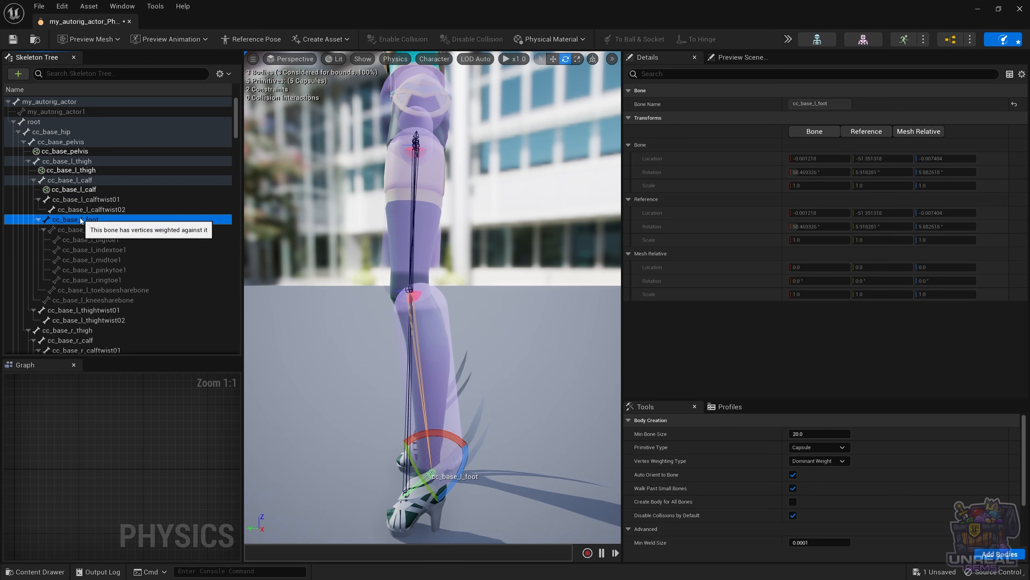
{"action": "right_click", "coordinate": [81, 221]}
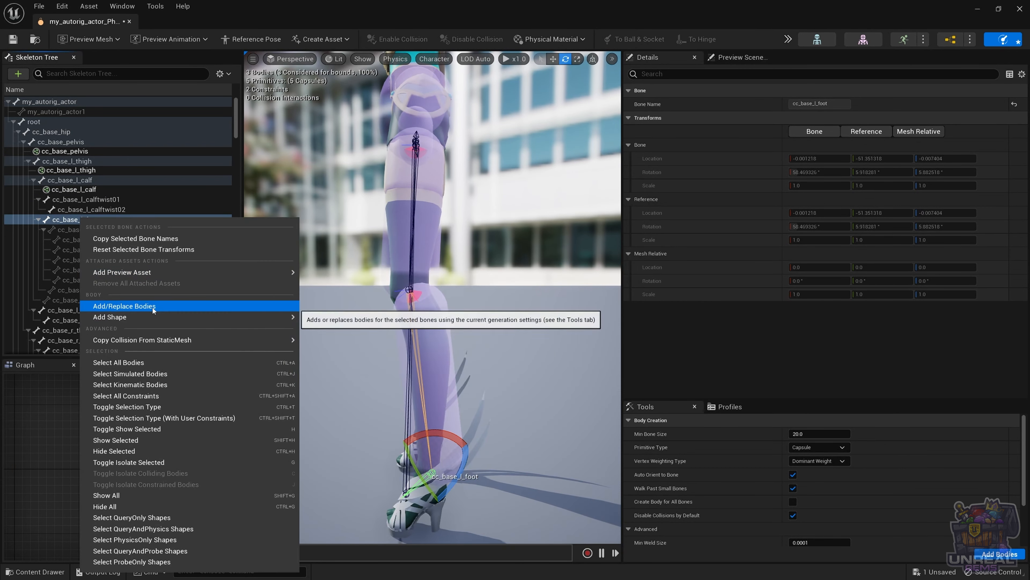
{"action": "left_click", "coordinate": [152, 307]}
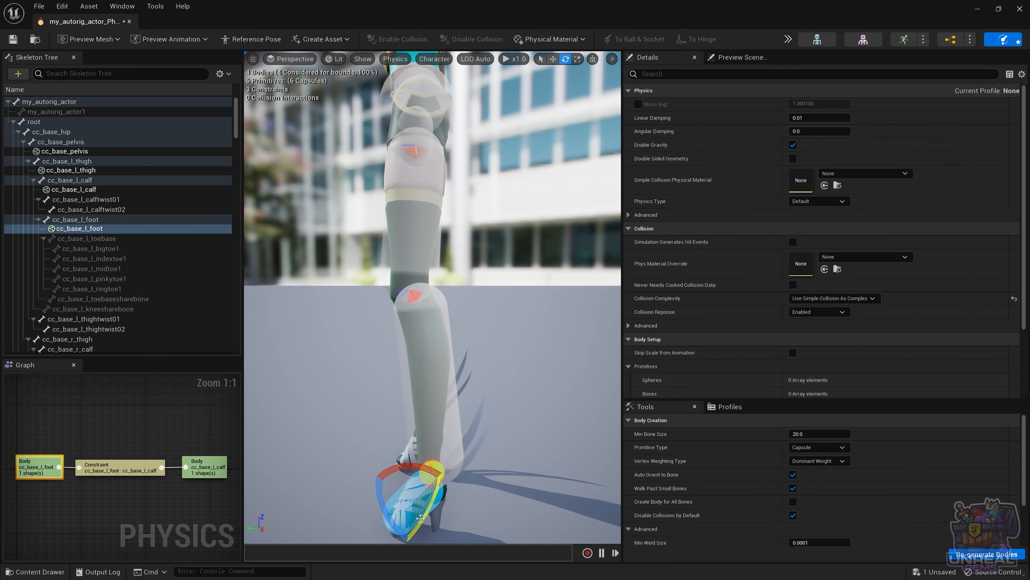
{"action": "left_click_drag", "start_coordinate": [364, 434], "coordinate": [523, 438], "text": "alt"}
{"action": "middle_click_drag", "start_coordinate": [432, 365], "coordinate": [432, 438]}
{"action": "key", "text": "Escape"}
{"action": "left_click", "coordinate": [405, 332]}
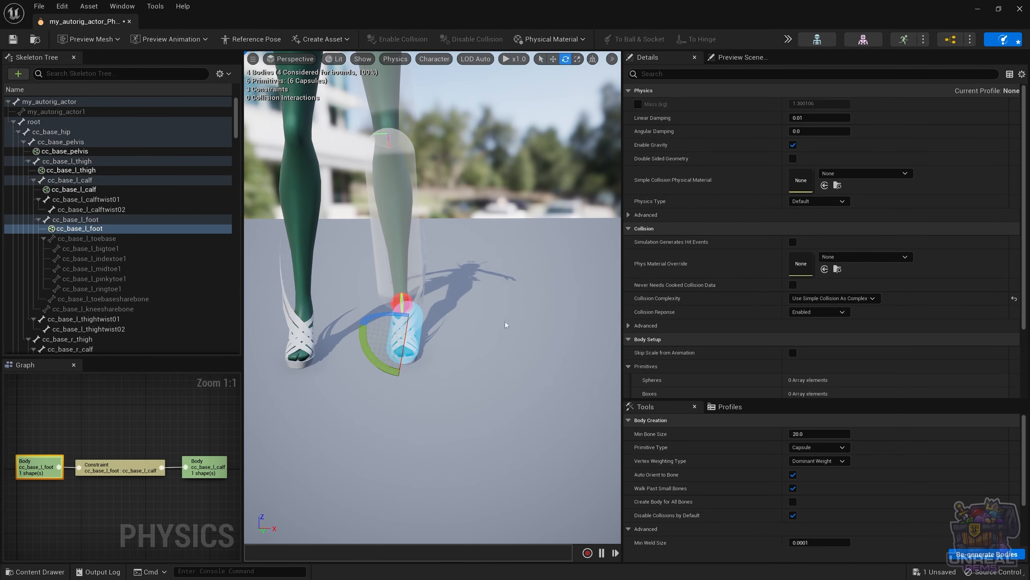
Step: Scale, tilt and resize the foot capsule so it fits around the left foot
{"action": "left_click_drag", "start_coordinate": [506, 325], "coordinate": [457, 304], "text": "alt"}
{"action": "key", "text": "r"}
{"action": "key", "text": "w"}
{"action": "key", "text": "e"}
{"action": "key", "text": "r"}
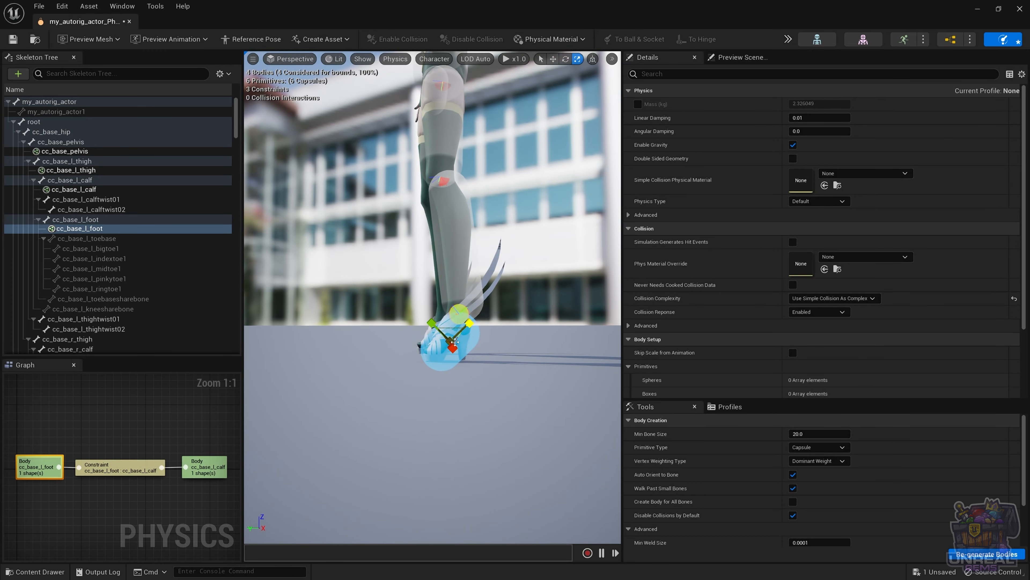
{"action": "key", "text": "w"}
{"action": "left_click_drag", "start_coordinate": [391, 333], "coordinate": [497, 336], "text": "alt"}
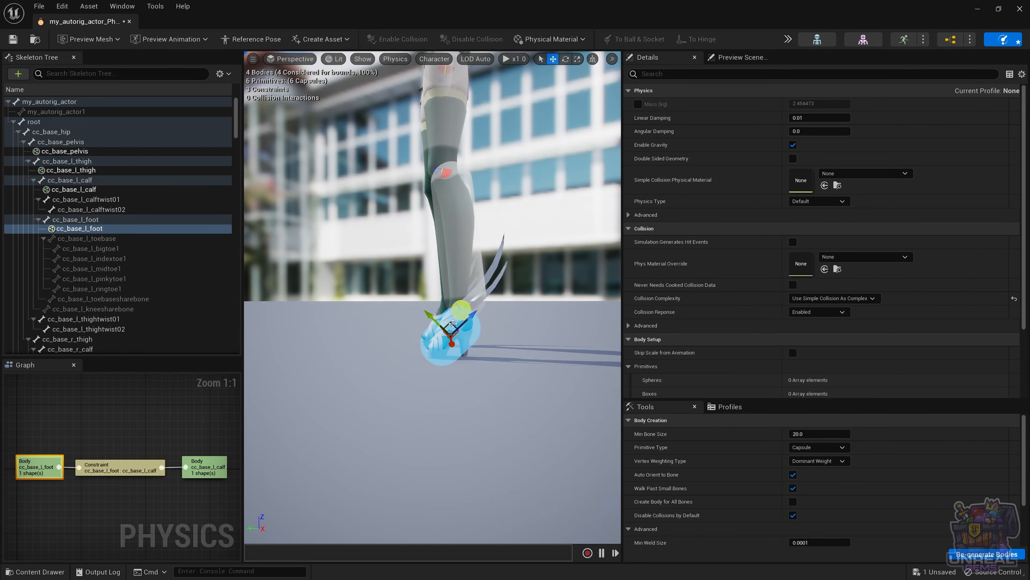
{"action": "key", "text": "e"}
{"action": "key", "text": "r"}
{"action": "left_click_drag", "start_coordinate": [427, 314], "coordinate": [478, 308]}
{"action": "key", "text": "w"}
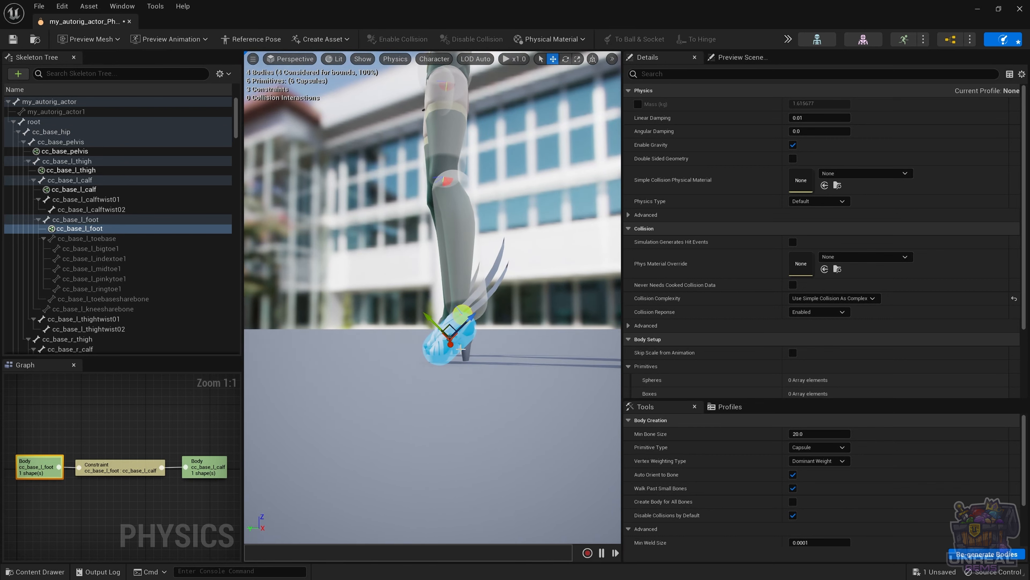
Step: Add a second capsule to the foot body, shrink it and move it onto the heel
{"action": "right_click", "coordinate": [99, 231]}
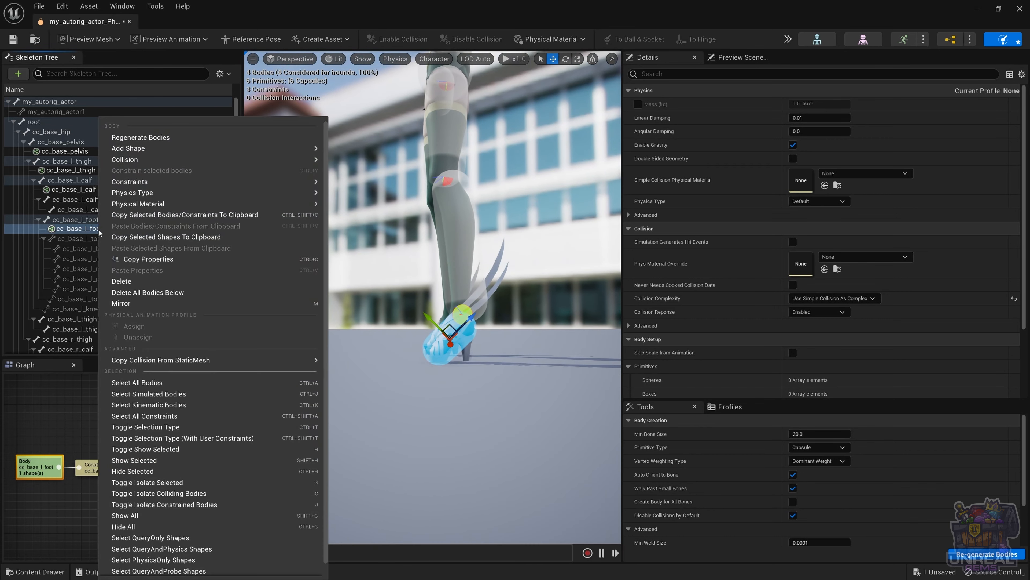
{"action": "mouse_move", "coordinate": [150, 153]}
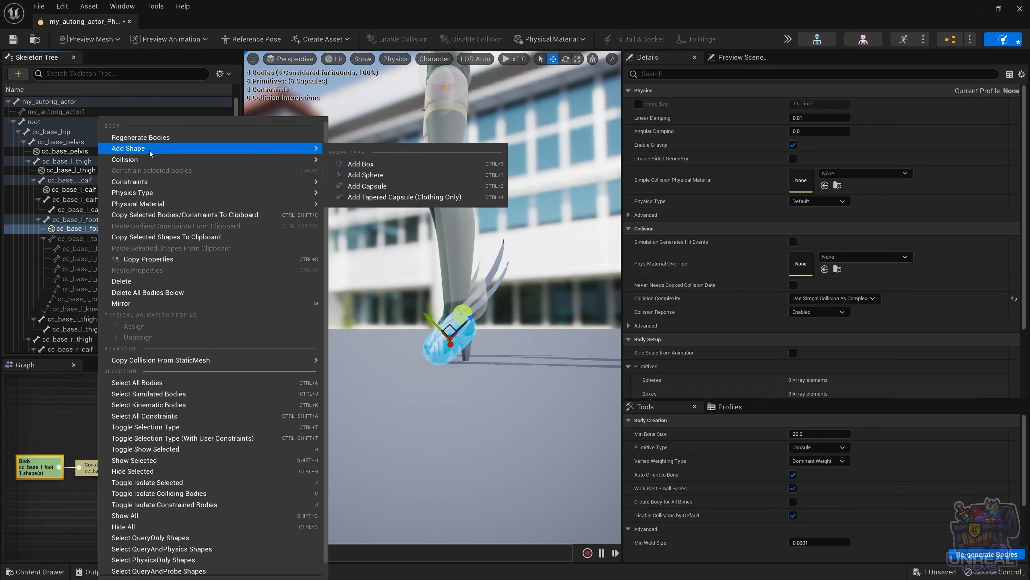
{"action": "left_click", "coordinate": [391, 187]}
{"action": "key", "text": "r"}
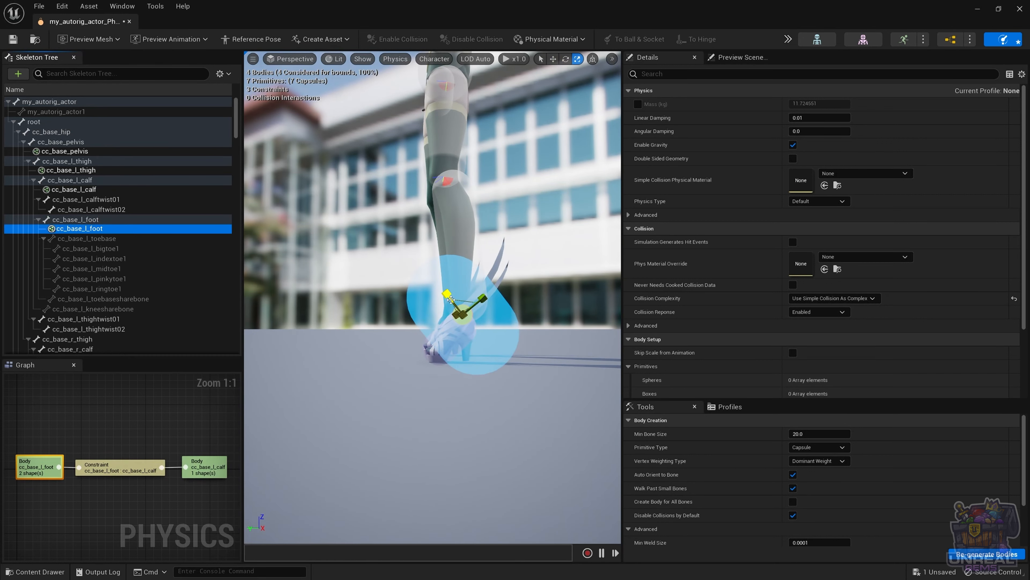
{"action": "left_click_drag", "start_coordinate": [451, 300], "coordinate": [466, 314]}
{"action": "key", "text": "w"}
{"action": "key", "text": "e"}
{"action": "key", "text": "w"}
{"action": "mouse_move", "coordinate": [489, 345]}
{"action": "left_mouse_down"}
{"action": "mouse_move", "coordinate": [466, 337]}
{"action": "mouse_move", "coordinate": [477, 345]}
{"action": "left_mouse_up"}
Step: Frame and fine-tune the heel capsule's size and orientation, then deselect it
{"action": "key", "text": "r"}
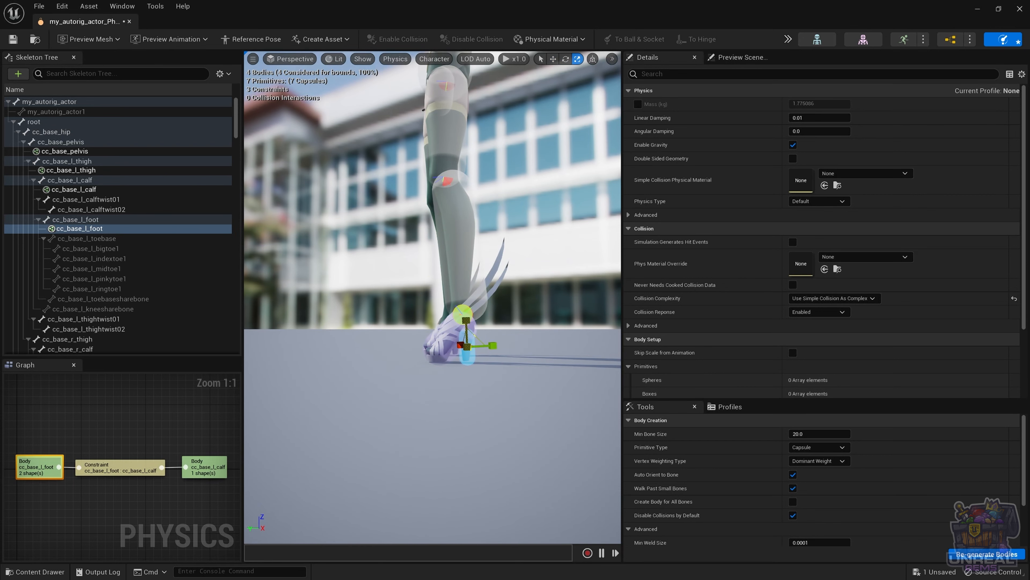
{"action": "key", "text": "w"}
{"action": "key", "text": "f"}
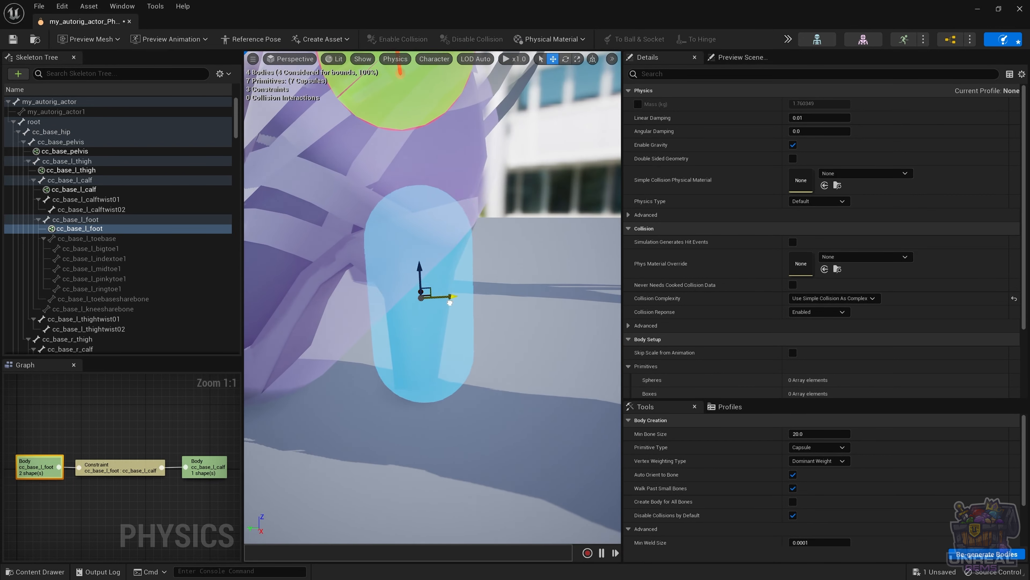
{"action": "left_click_drag", "start_coordinate": [450, 302], "coordinate": [365, 384], "text": "alt"}
{"action": "key", "text": "e"}
{"action": "key", "text": "r"}
{"action": "left_click", "coordinate": [362, 378]}
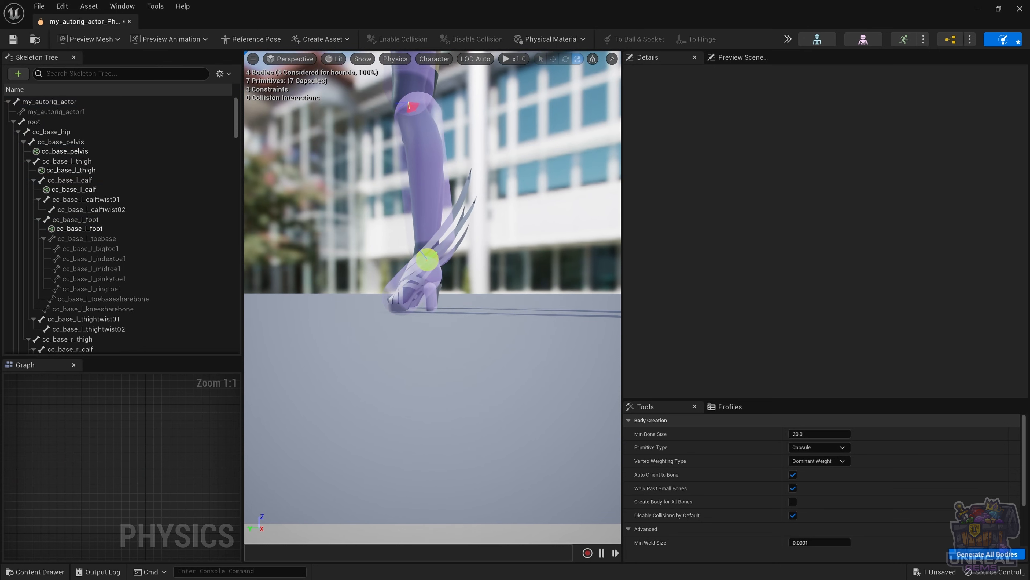
Step: Tilt the left foot capsule slightly so it lines up with the foot
{"action": "left_click", "coordinate": [407, 287]}
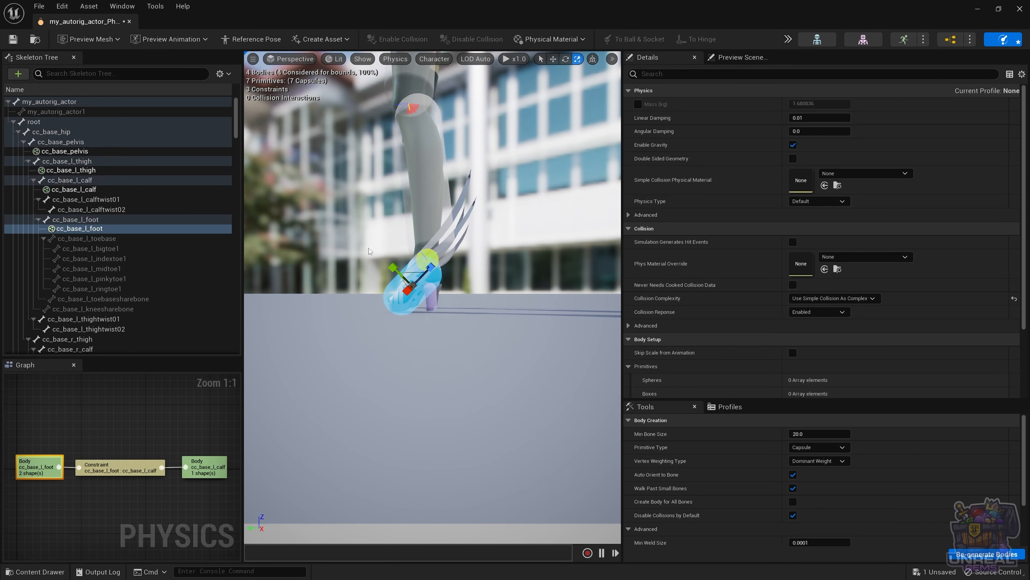
{"action": "right_click_drag", "start_coordinate": [370, 250], "coordinate": [337, 277]}
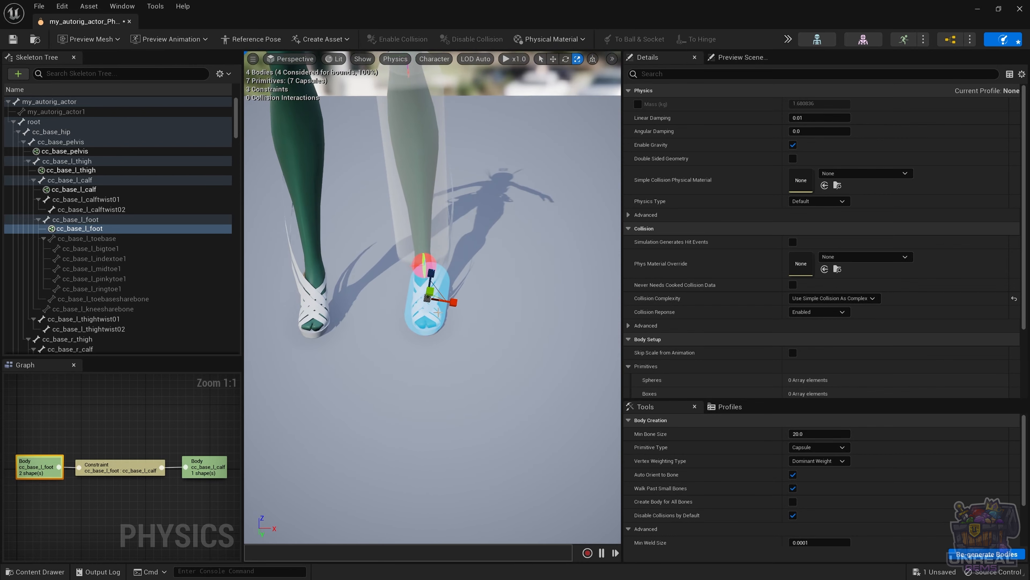
{"action": "key", "text": "w"}
{"action": "key", "text": "e"}
{"action": "left_click_drag", "start_coordinate": [411, 283], "coordinate": [418, 285]}
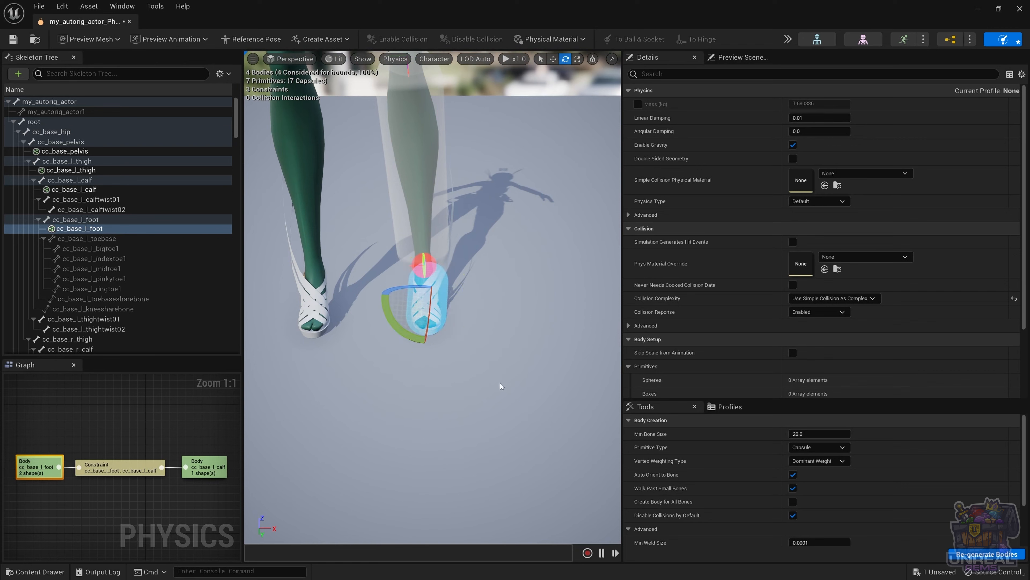
{"action": "left_click_drag", "start_coordinate": [532, 336], "coordinate": [510, 318], "text": "alt"}
{"action": "left_click", "coordinate": [459, 297]}
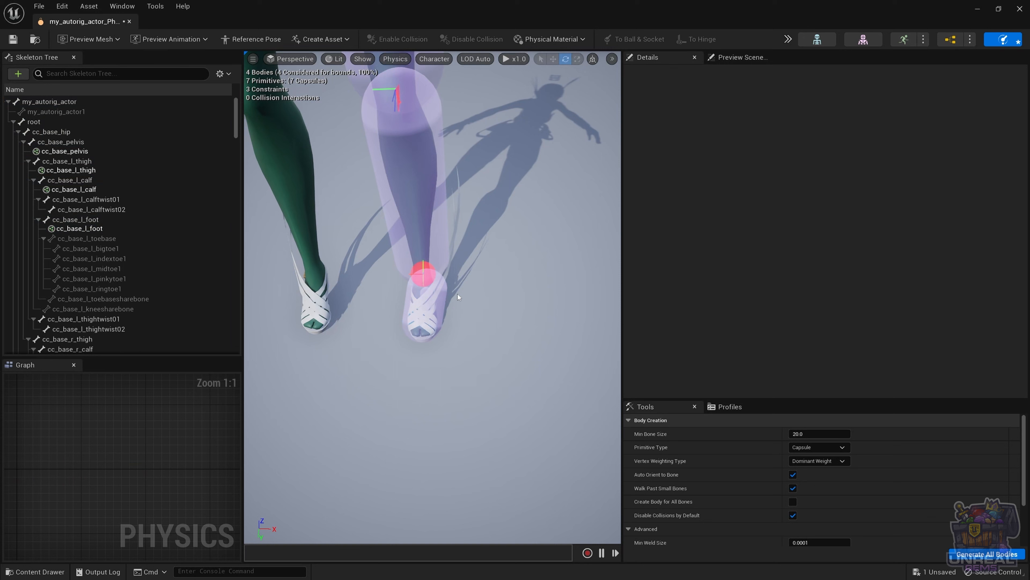
Step: Rotate the left ankle constraint's swing cone and toggle its Swing 1 and Swing 2 motions
{"action": "left_click", "coordinate": [425, 274]}
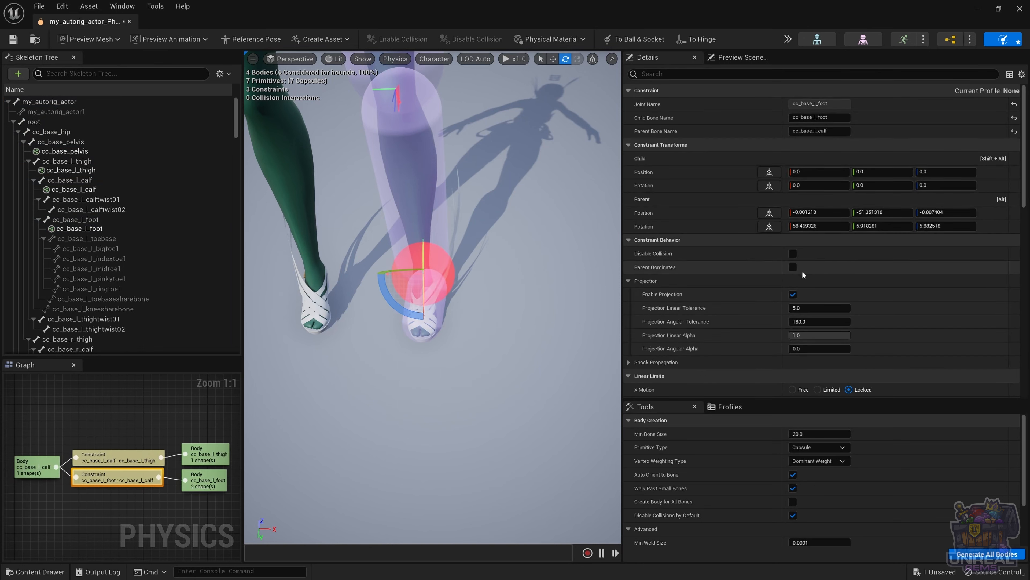
{"action": "scroll", "coordinate": [734, 294], "scroll_direction": "down", "scroll_amount": 5}
{"action": "scroll", "coordinate": [732, 299], "scroll_direction": "down", "scroll_amount": 3}
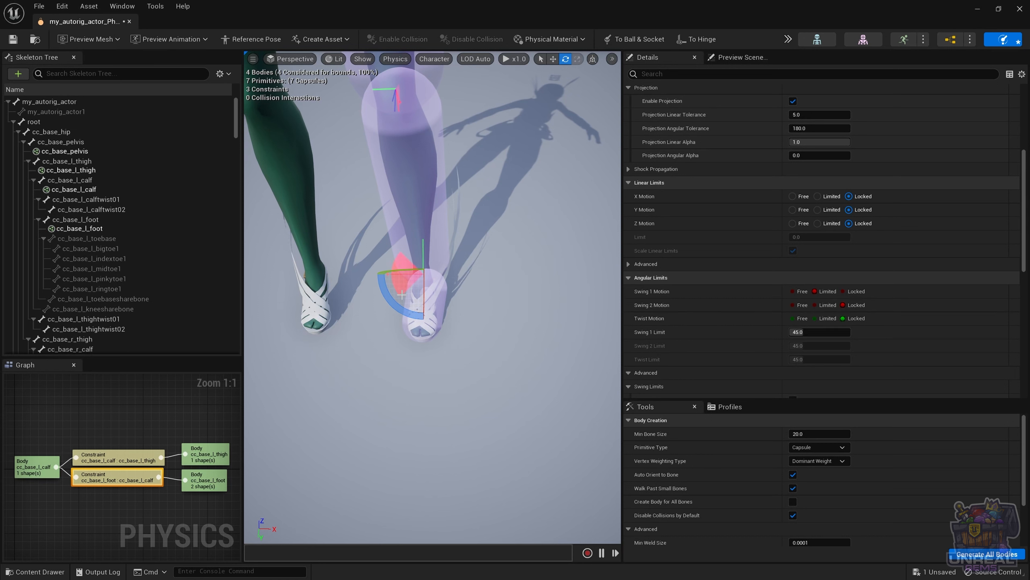
{"action": "mouse_move", "coordinate": [388, 297]}
{"action": "left_mouse_down"}
{"action": "mouse_move", "coordinate": [379, 311]}
{"action": "mouse_move", "coordinate": [407, 326]}
{"action": "mouse_move", "coordinate": [390, 300]}
{"action": "left_mouse_up"}
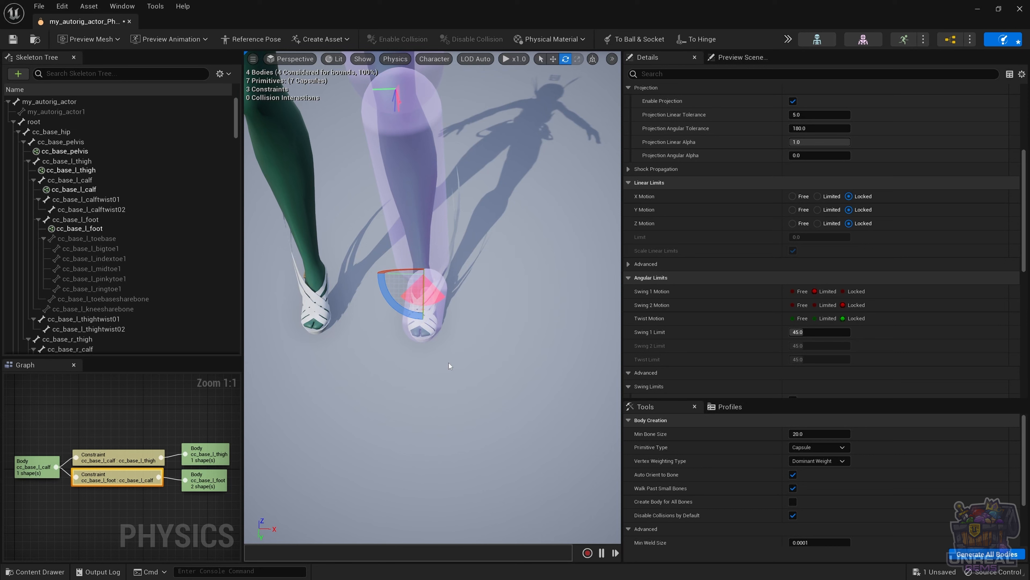
{"action": "key", "text": "ctrl+z"}
{"action": "key", "text": "ctrl+z"}
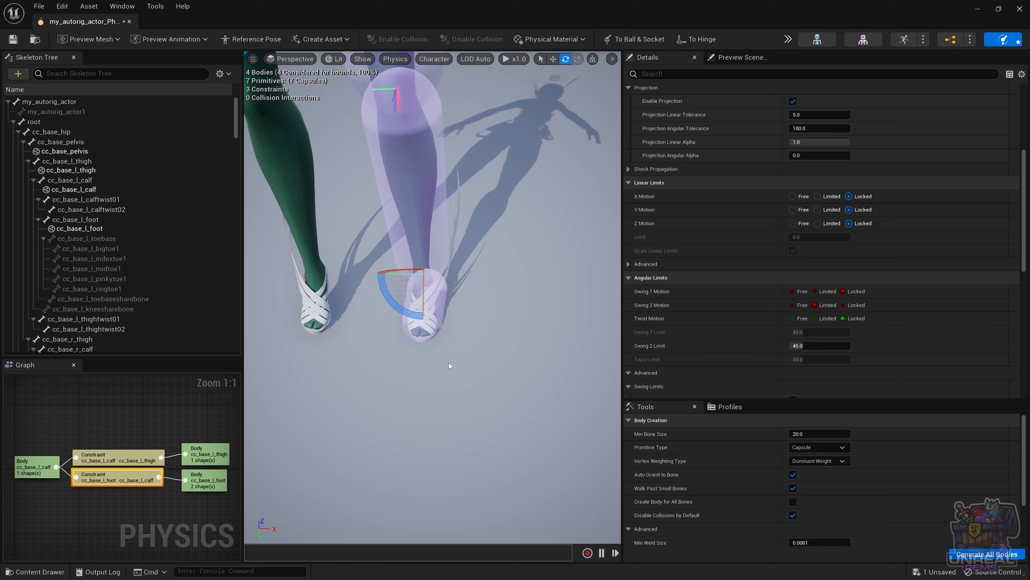
{"action": "mouse_move", "coordinate": [389, 299]}
{"action": "left_mouse_down", "text": "alt"}
{"action": "mouse_move", "coordinate": [402, 247]}
{"action": "mouse_move", "coordinate": [396, 280]}
{"action": "left_mouse_up", "text": "alt"}
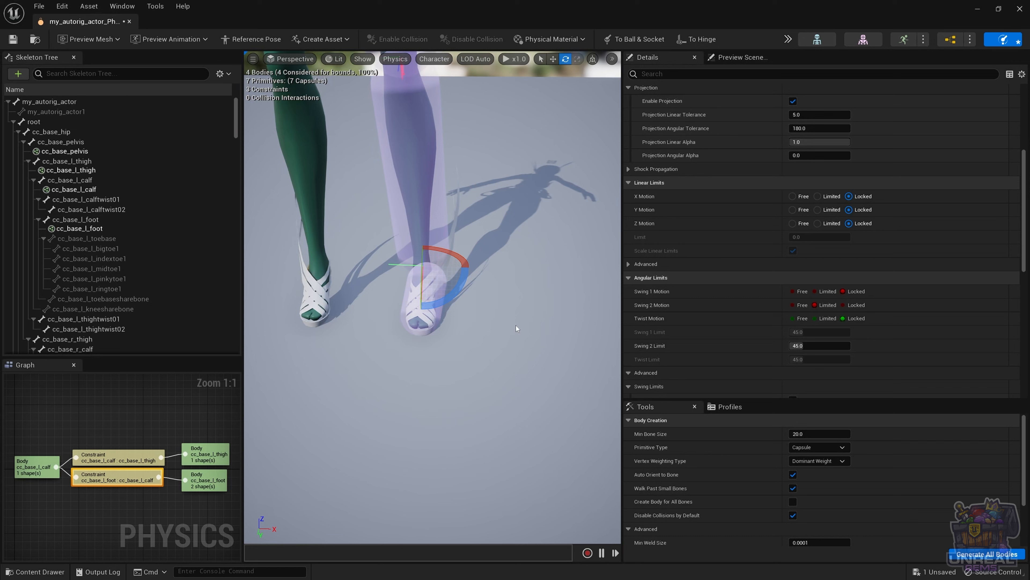
{"action": "key", "text": "2"}
{"action": "key", "text": "1"}
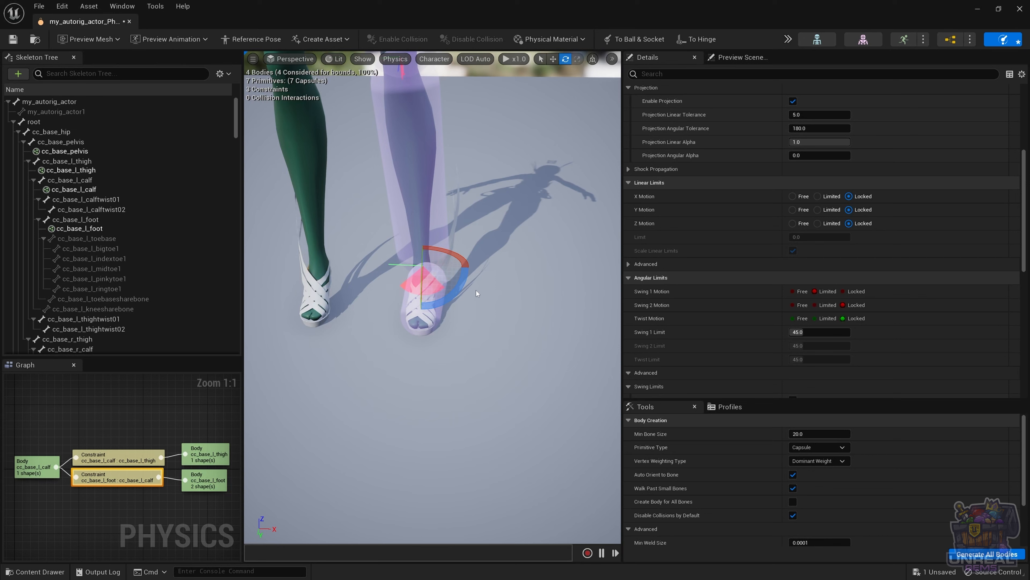
{"action": "left_click_drag", "start_coordinate": [475, 284], "coordinate": [377, 268]}
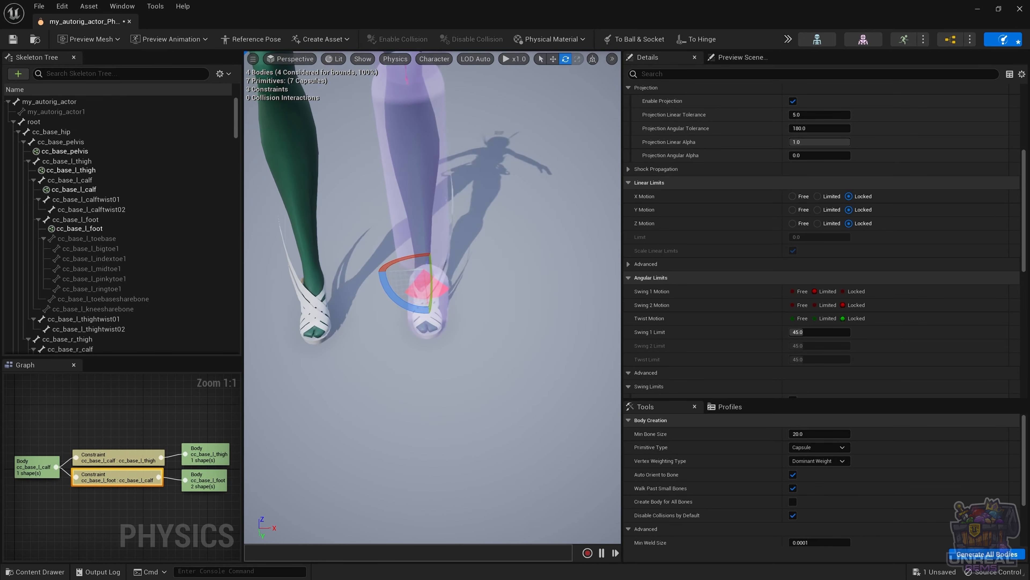
Step: Set the ankle's Swing 1 Limit to 35, lock Swing 1 with Swing 2 limited, and rotate the limit frame
{"action": "left_click", "coordinate": [801, 331]}
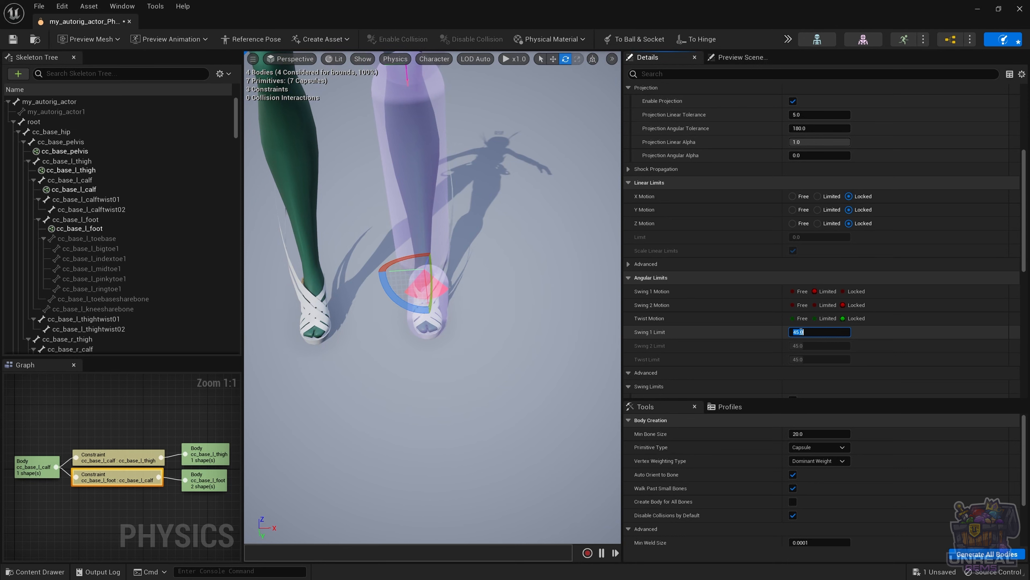
{"action": "type", "text": "35"}
{"action": "key", "text": "Return"}
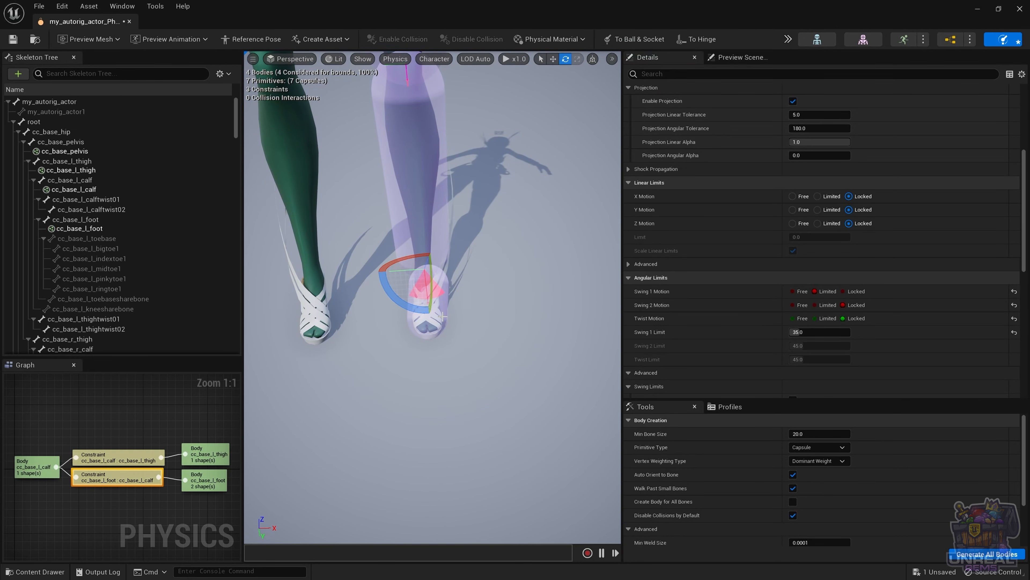
{"action": "key", "text": "1"}
{"action": "key", "text": "3"}
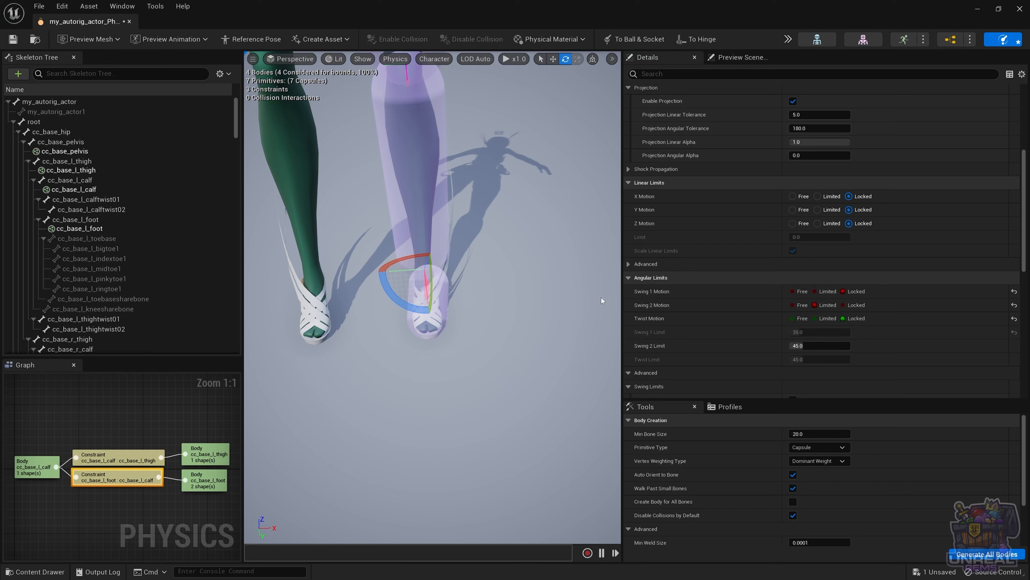
{"action": "left_click_drag", "start_coordinate": [432, 297], "coordinate": [561, 303], "text": "alt"}
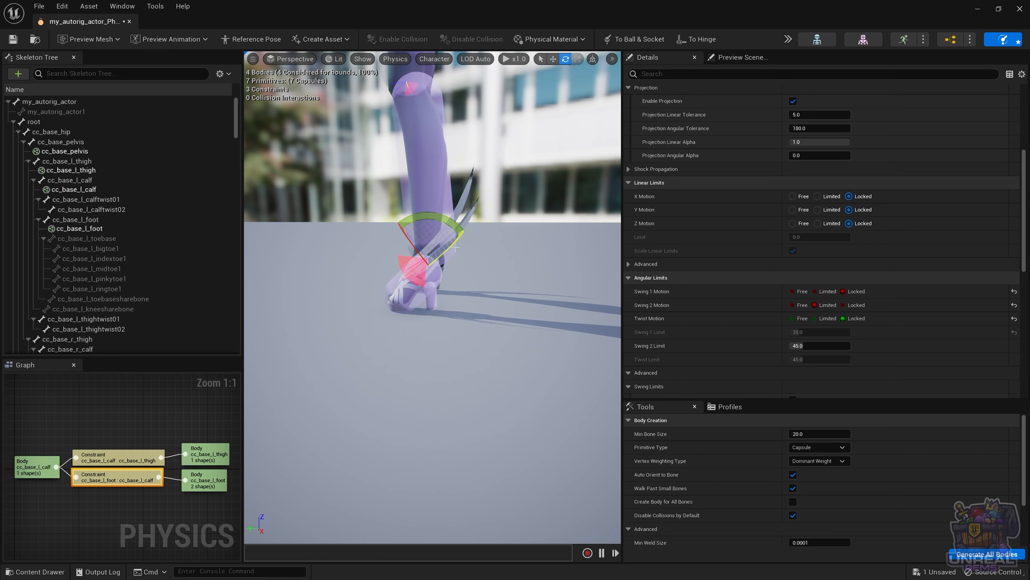
{"action": "left_click_drag", "start_coordinate": [456, 248], "coordinate": [407, 300]}
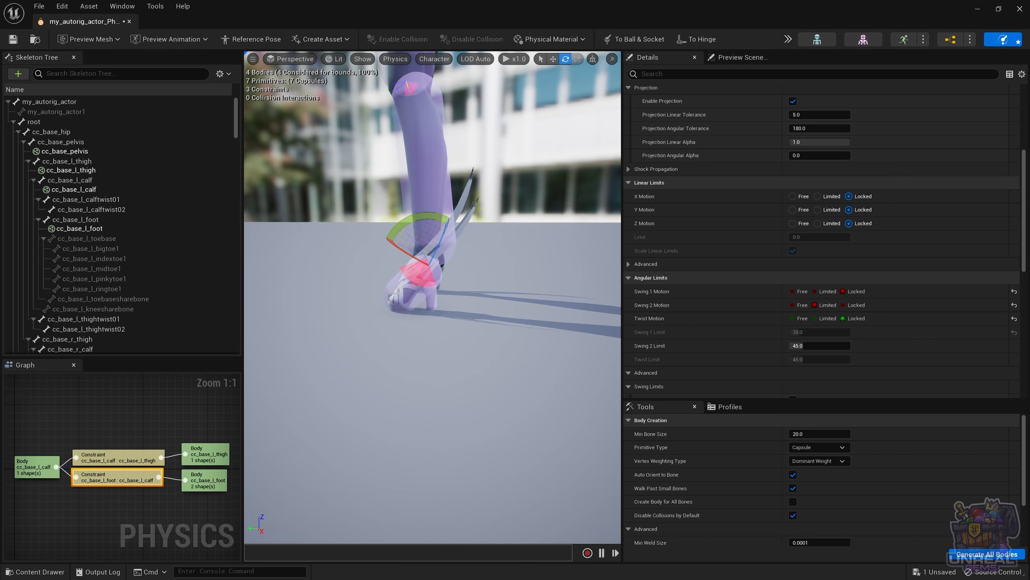
{"action": "left_click", "coordinate": [408, 289]}
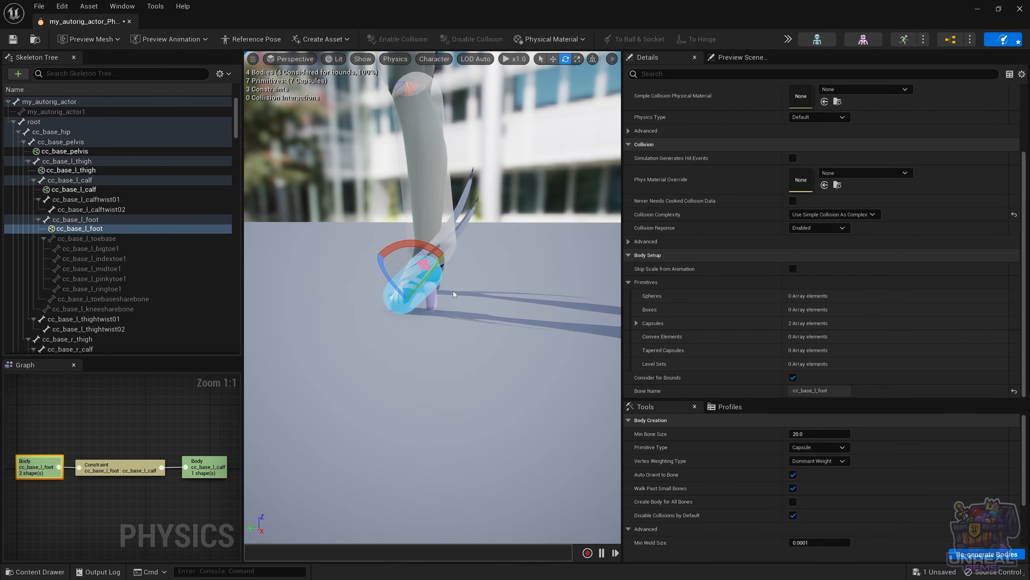
{"action": "key", "text": "alt+s"}
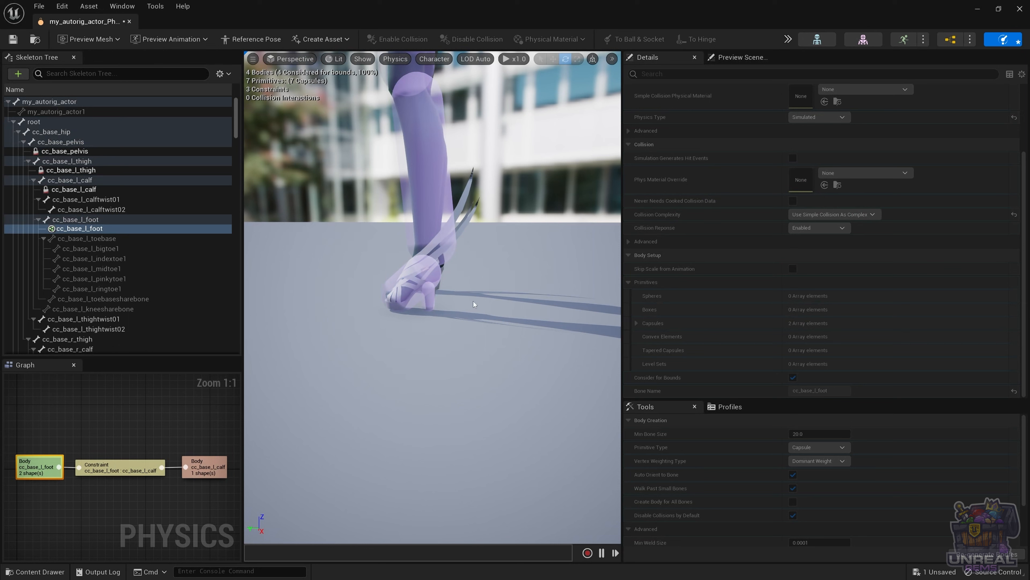
{"action": "left_click_drag", "start_coordinate": [412, 282], "coordinate": [384, 280], "text": "ctrl"}
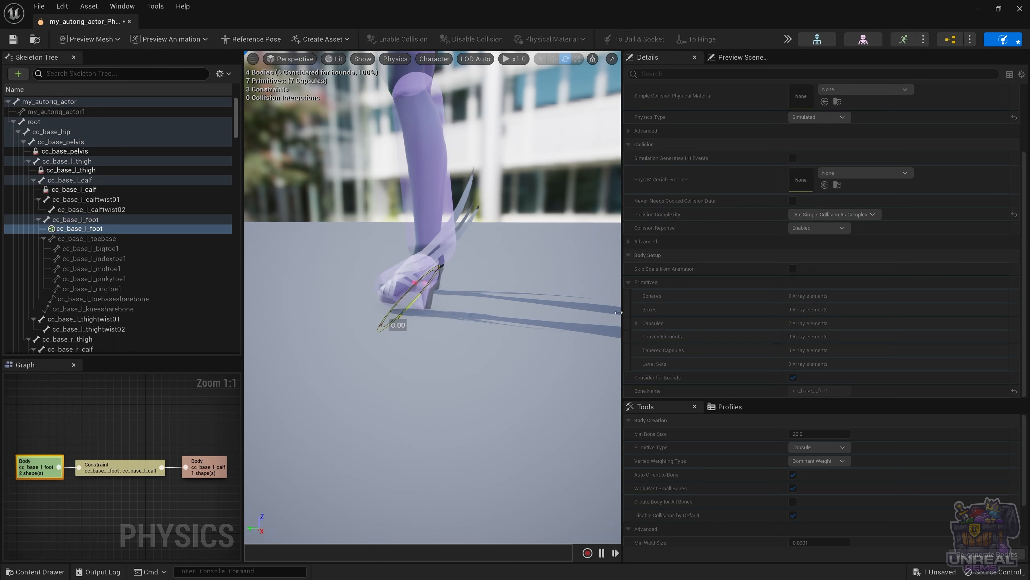
{"action": "left_click", "coordinate": [457, 310]}
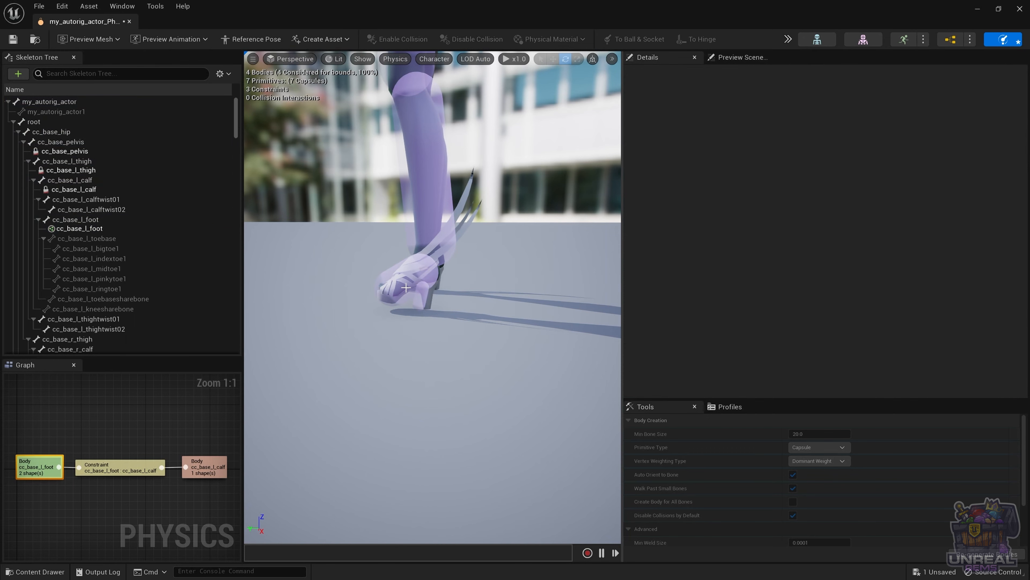
{"action": "mouse_move", "coordinate": [391, 284]}
{"action": "left_mouse_down", "text": "ctrl"}
{"action": "mouse_move", "coordinate": [489, 327]}
{"action": "mouse_move", "coordinate": [525, 330]}
{"action": "mouse_move", "coordinate": [390, 308]}
{"action": "mouse_move", "coordinate": [287, 264]}
{"action": "mouse_move", "coordinate": [261, 237]}
{"action": "mouse_move", "coordinate": [517, 325]}
{"action": "mouse_move", "coordinate": [509, 310]}
{"action": "mouse_move", "coordinate": [273, 257]}
{"action": "mouse_move", "coordinate": [579, 337]}
{"action": "mouse_move", "coordinate": [230, 273]}
{"action": "mouse_move", "coordinate": [451, 327]}
{"action": "mouse_move", "coordinate": [539, 334]}
{"action": "mouse_move", "coordinate": [320, 312]}
{"action": "mouse_move", "coordinate": [390, 328]}
{"action": "mouse_move", "coordinate": [564, 333]}
{"action": "mouse_move", "coordinate": [342, 323]}
{"action": "mouse_move", "coordinate": [359, 312]}
{"action": "mouse_move", "coordinate": [523, 336]}
{"action": "mouse_move", "coordinate": [308, 311]}
{"action": "mouse_move", "coordinate": [404, 322]}
{"action": "left_mouse_up", "text": "ctrl"}
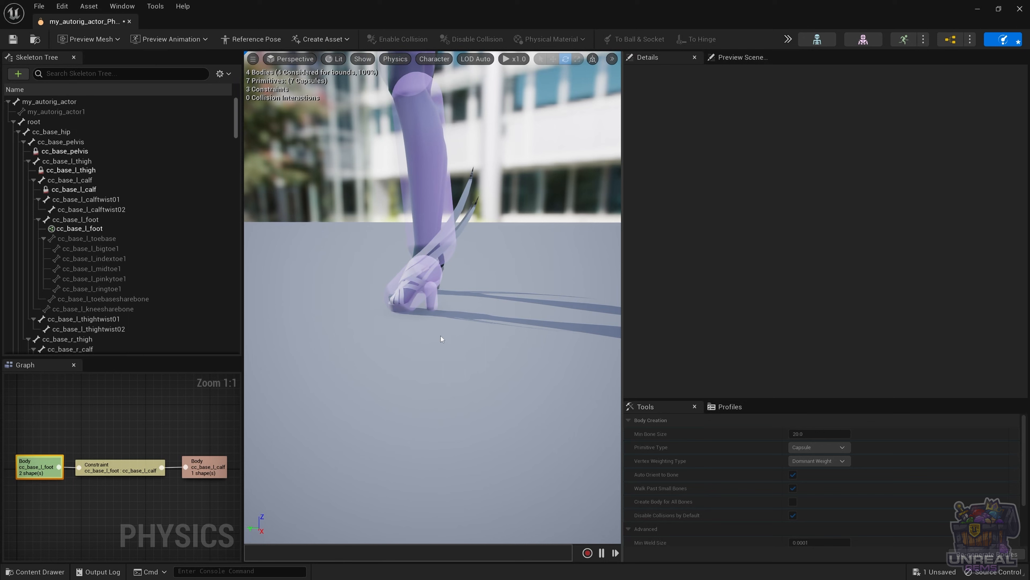
{"action": "key", "text": "alt+s"}
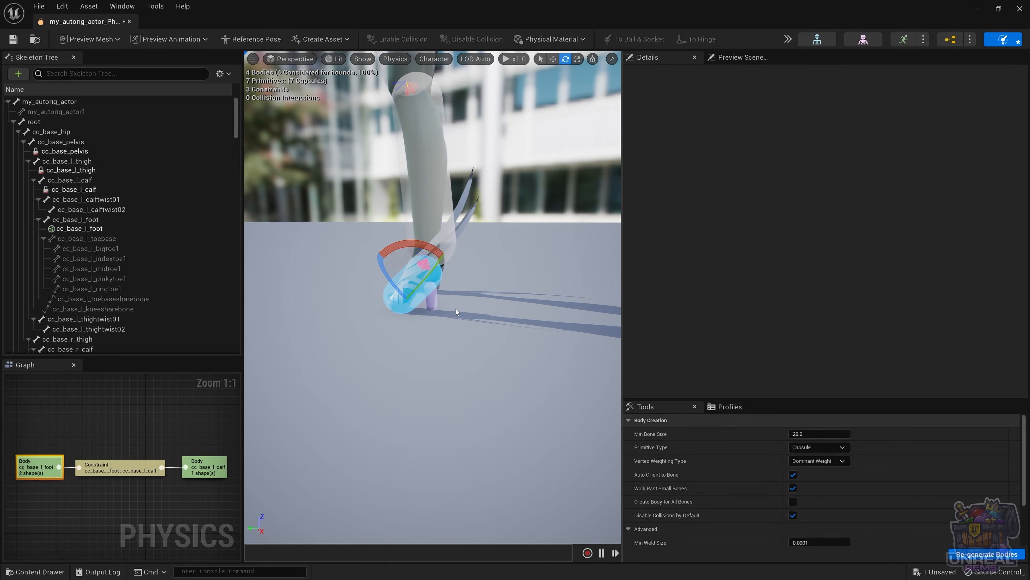
Step: Set the foot–calf constraint's Swing 1 Motion to Limited at 35 degrees
{"action": "left_click_drag", "start_coordinate": [377, 295], "coordinate": [499, 298], "text": "alt"}
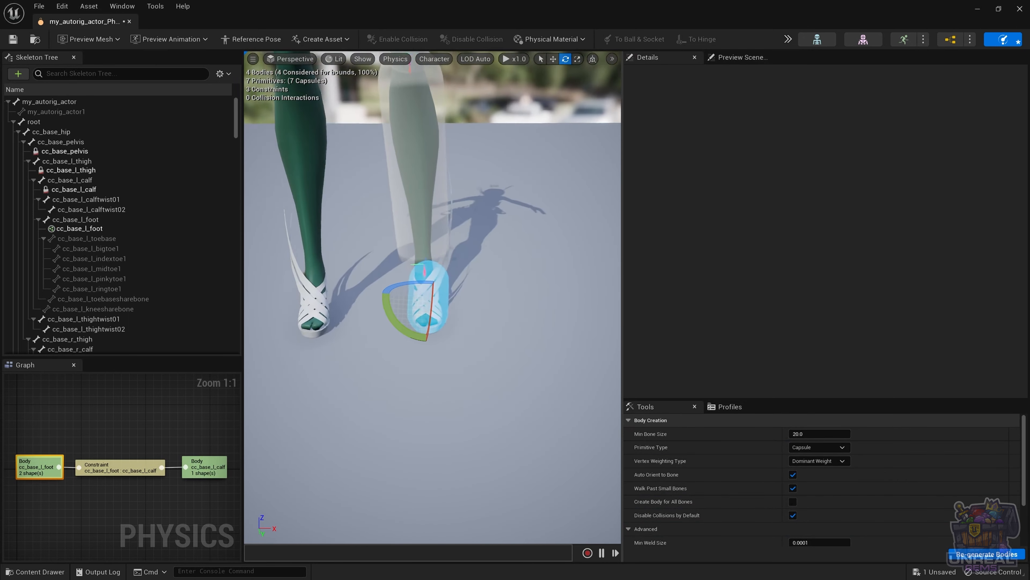
{"action": "left_click", "coordinate": [424, 270]}
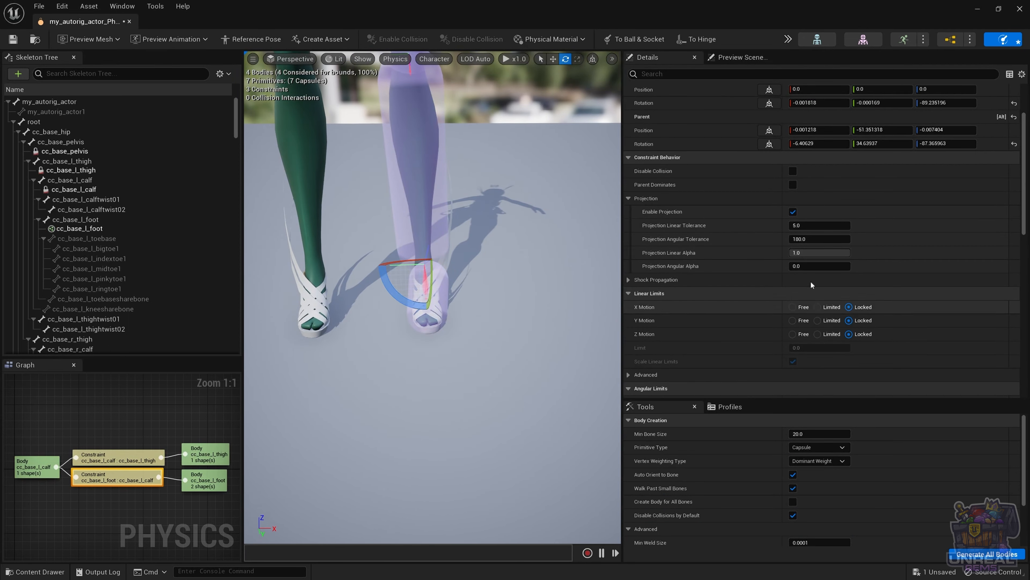
{"action": "scroll", "coordinate": [811, 315], "scroll_direction": "down", "scroll_amount": 5}
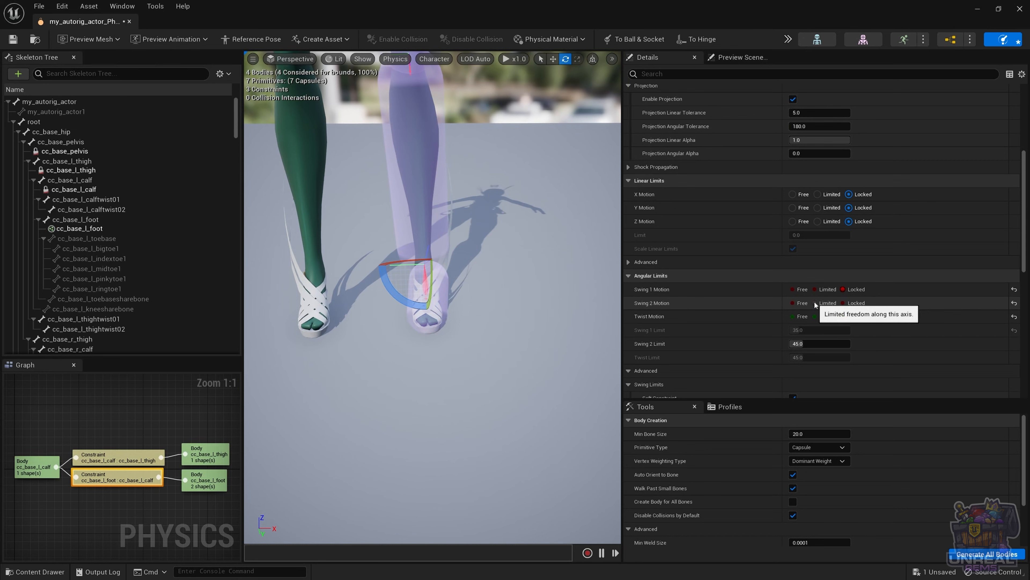
{"action": "left_click", "coordinate": [815, 289]}
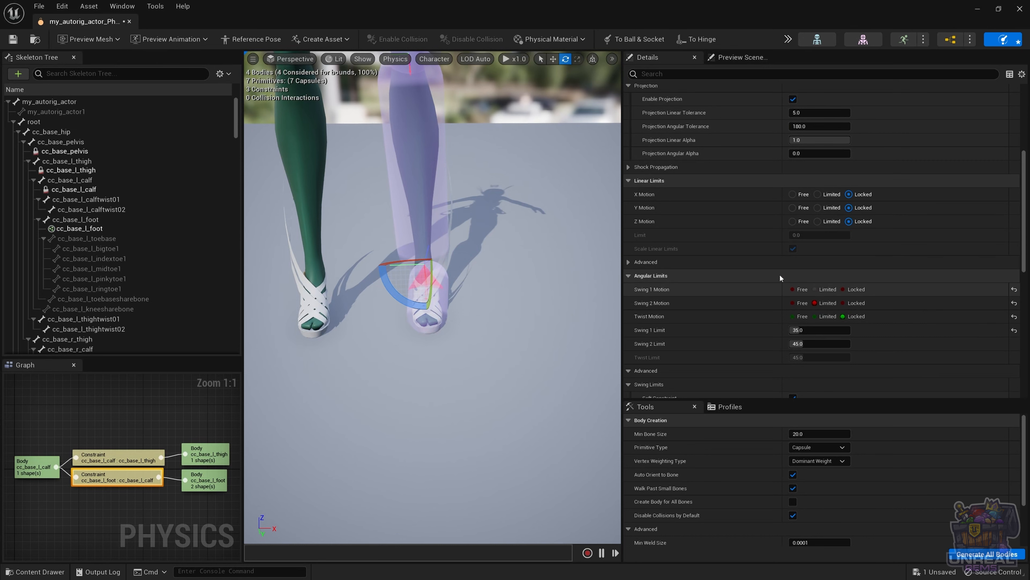
{"action": "right_click_drag", "start_coordinate": [526, 277], "coordinate": [502, 282]}
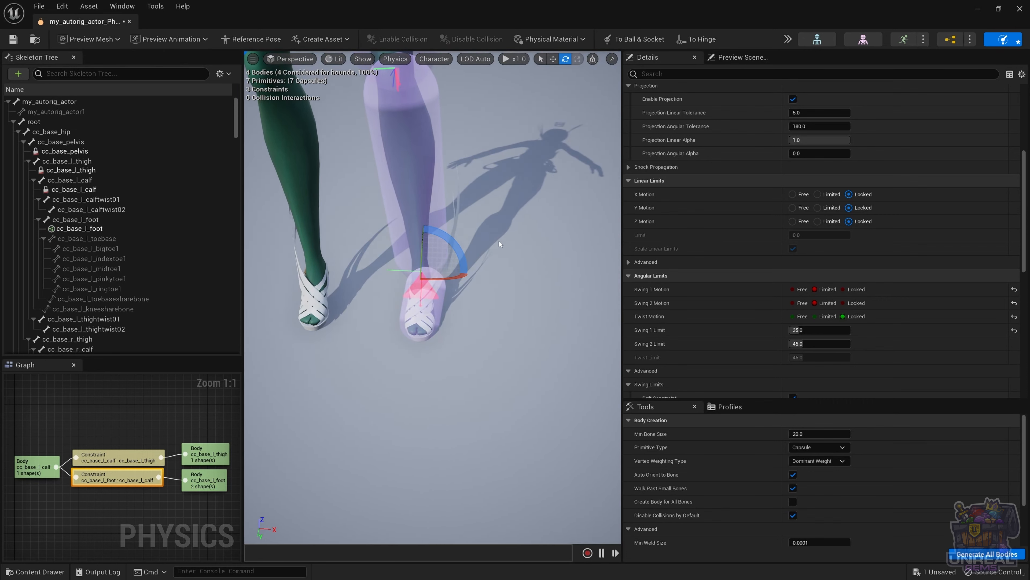
Step: Simulate and swing the left foot side to side and back and forth to test the ankle
{"action": "left_click", "coordinate": [436, 311]}
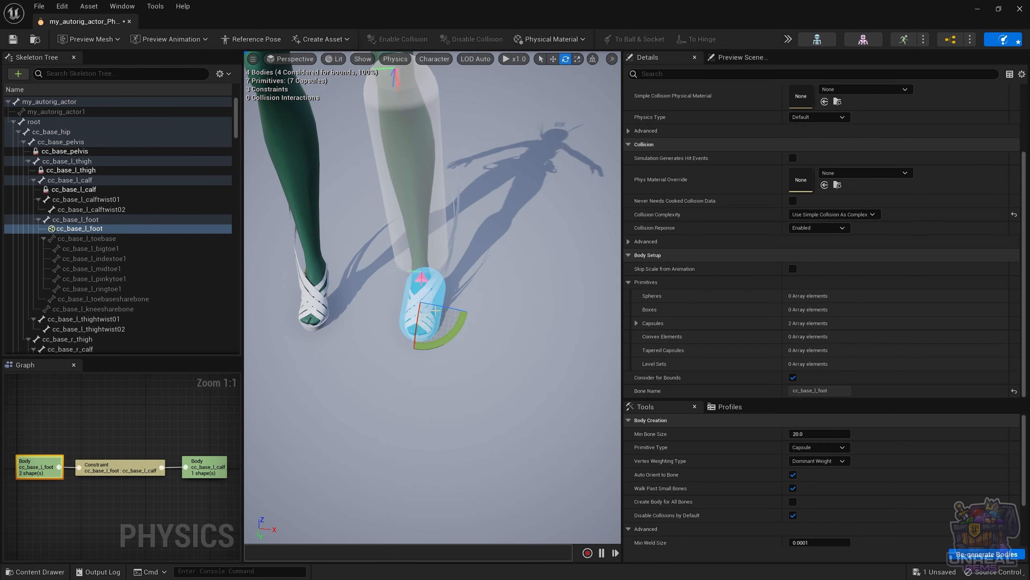
{"action": "key", "text": "alt+Return"}
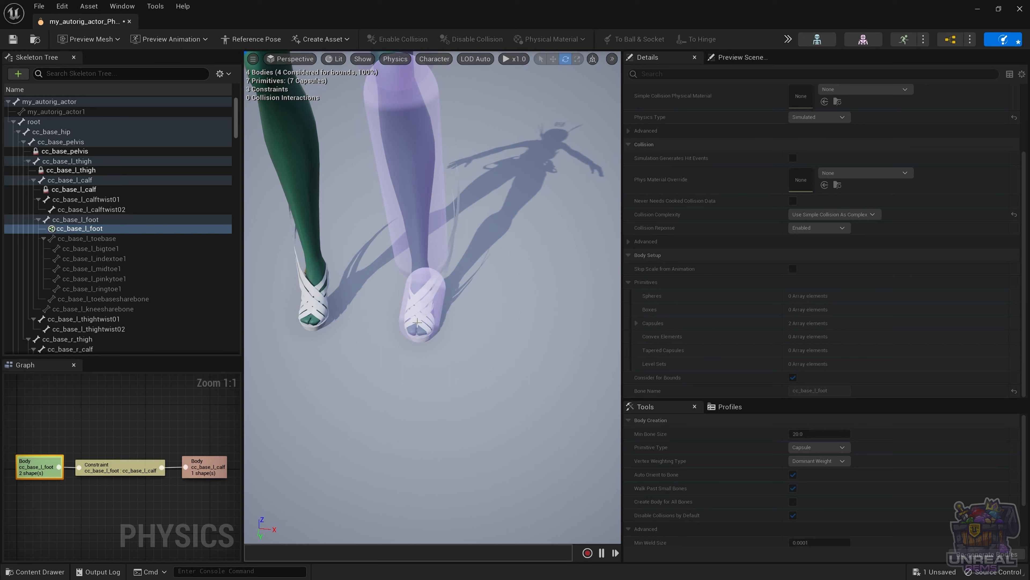
{"action": "mouse_move", "coordinate": [418, 323]}
{"action": "right_mouse_down", "text": "ctrl"}
{"action": "mouse_move", "coordinate": [474, 319]}
{"action": "mouse_move", "coordinate": [357, 321]}
{"action": "mouse_move", "coordinate": [491, 317]}
{"action": "mouse_move", "coordinate": [416, 324]}
{"action": "mouse_move", "coordinate": [353, 296]}
{"action": "mouse_move", "coordinate": [463, 315]}
{"action": "mouse_move", "coordinate": [445, 218]}
{"action": "mouse_move", "coordinate": [428, 262]}
{"action": "mouse_move", "coordinate": [432, 403]}
{"action": "mouse_move", "coordinate": [466, 325]}
{"action": "mouse_move", "coordinate": [475, 329]}
{"action": "right_mouse_up", "text": "ctrl"}
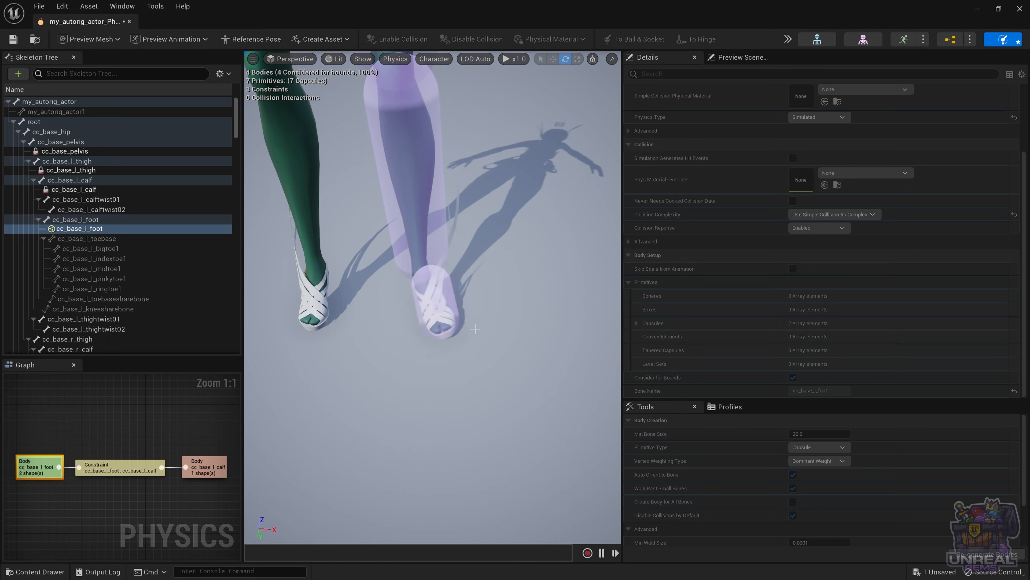
{"action": "left_click_drag", "start_coordinate": [582, 259], "coordinate": [416, 258], "text": "alt"}
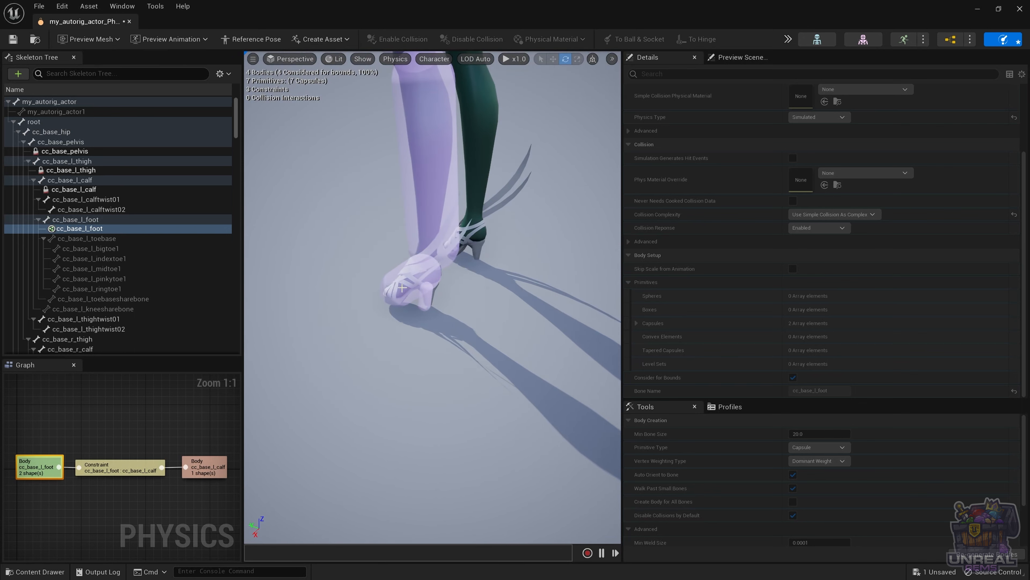
{"action": "mouse_move", "coordinate": [401, 288]}
{"action": "right_mouse_down", "text": "ctrl"}
{"action": "mouse_move", "coordinate": [726, 322]}
{"action": "mouse_move", "coordinate": [511, 354]}
{"action": "mouse_move", "coordinate": [282, 262]}
{"action": "mouse_move", "coordinate": [483, 412]}
{"action": "mouse_move", "coordinate": [526, 322]}
{"action": "mouse_move", "coordinate": [276, 365]}
{"action": "mouse_move", "coordinate": [484, 421]}
{"action": "mouse_move", "coordinate": [414, 427]}
{"action": "mouse_move", "coordinate": [289, 363]}
{"action": "mouse_move", "coordinate": [409, 347]}
{"action": "mouse_move", "coordinate": [459, 304]}
{"action": "mouse_move", "coordinate": [509, 406]}
{"action": "mouse_move", "coordinate": [600, 374]}
{"action": "mouse_move", "coordinate": [418, 331]}
{"action": "mouse_move", "coordinate": [365, 349]}
{"action": "right_mouse_up", "text": "ctrl"}
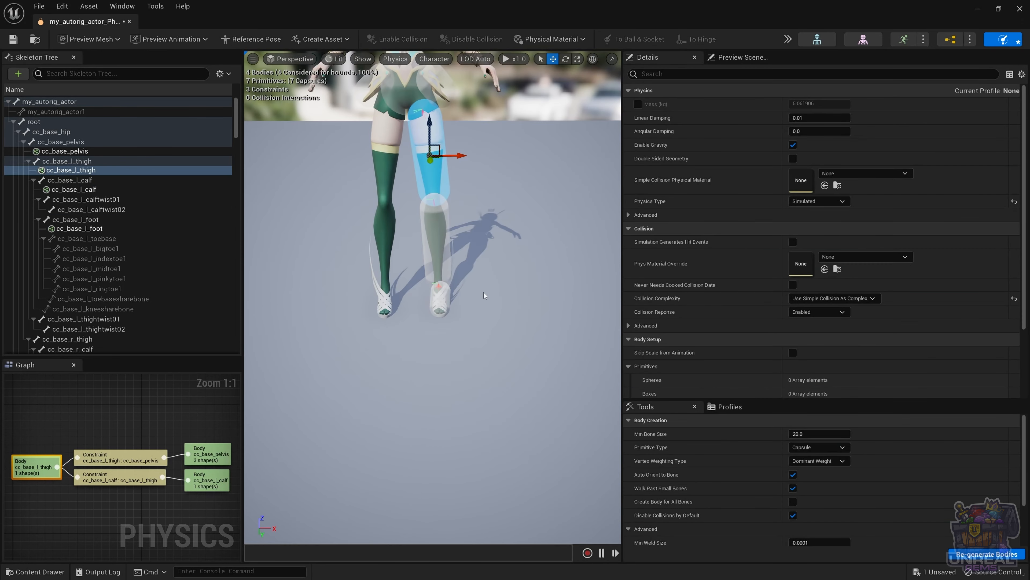
Step: Select the left thigh, calf and foot bodies and mirror them onto the right leg
{"action": "left_click", "coordinate": [486, 203]}
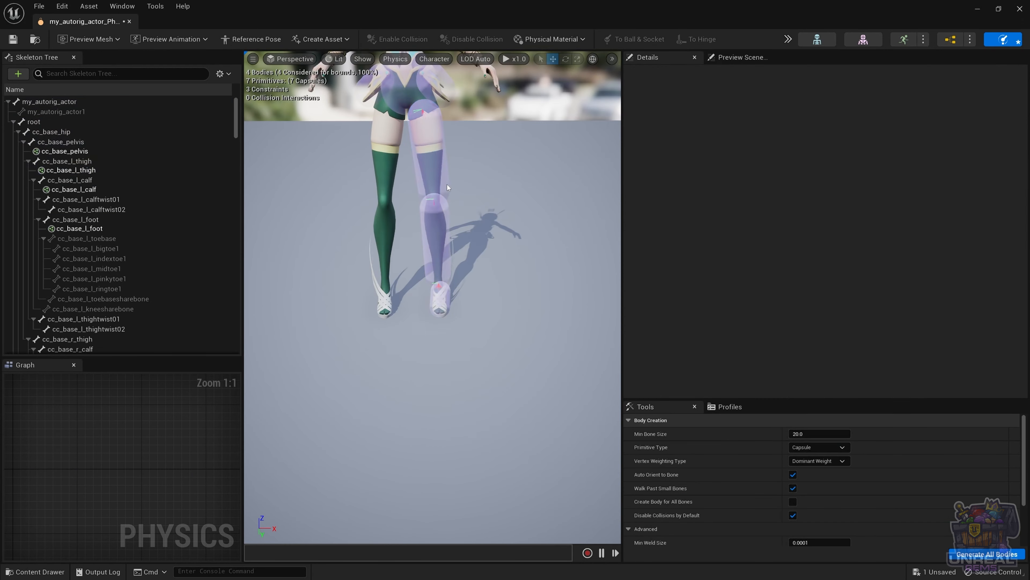
{"action": "left_click", "coordinate": [437, 171]}
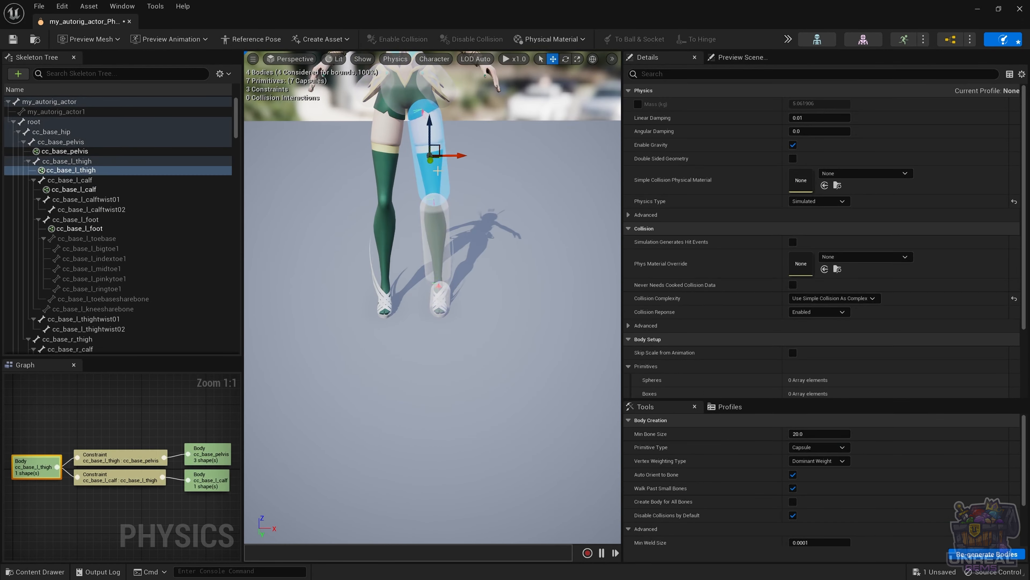
{"action": "left_click", "coordinate": [446, 246], "text": "ctrl"}
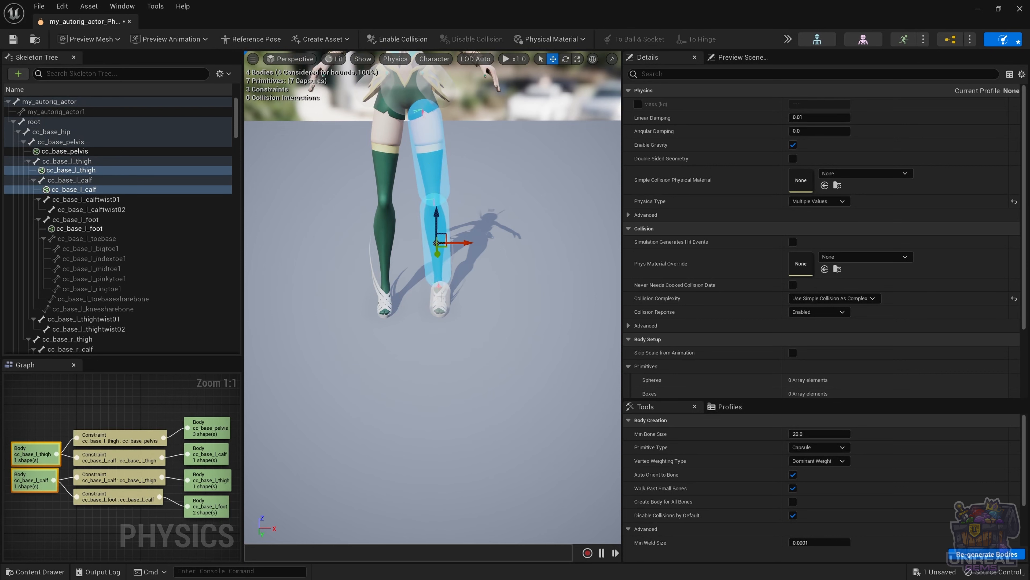
{"action": "left_click", "coordinate": [442, 303], "text": "ctrl"}
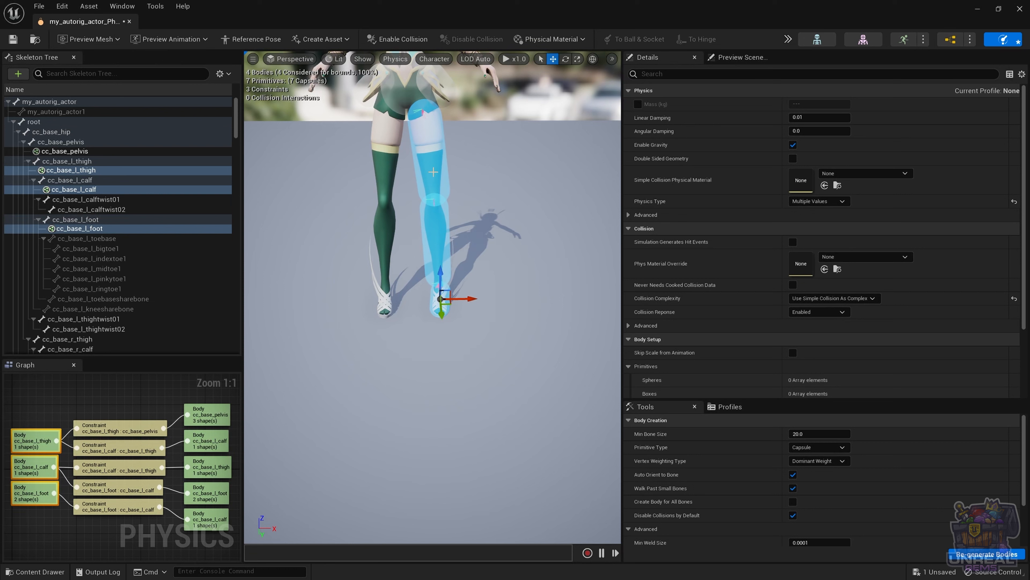
{"action": "right_click", "coordinate": [427, 175]}
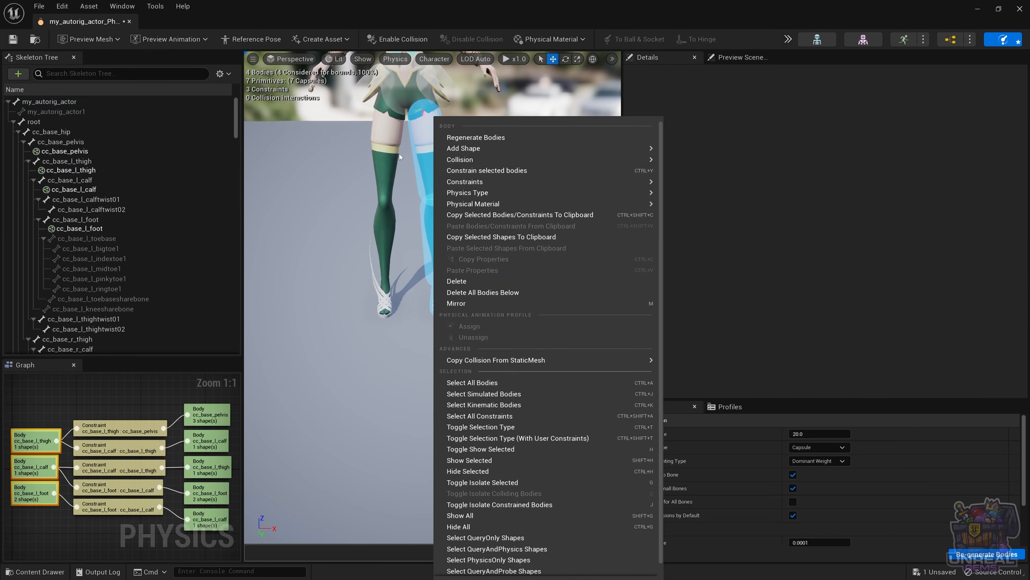
{"action": "left_click", "coordinate": [478, 307]}
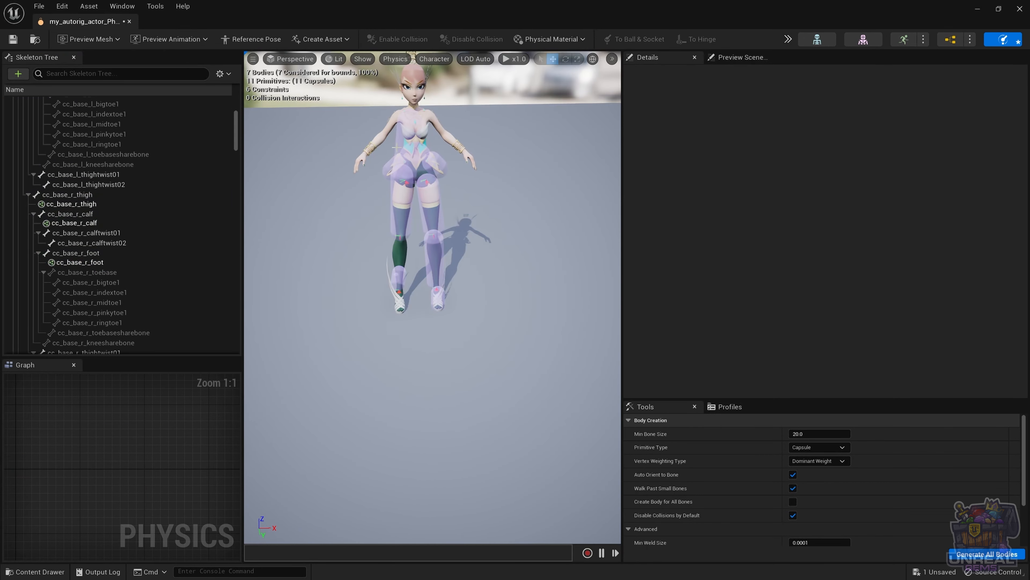
Step: Lower the mirrored cc_base_r_thigh, cc_base_r_calf and cc_base_r_foot capsules onto the right leg and shoe
{"action": "left_click", "coordinate": [78, 206]}
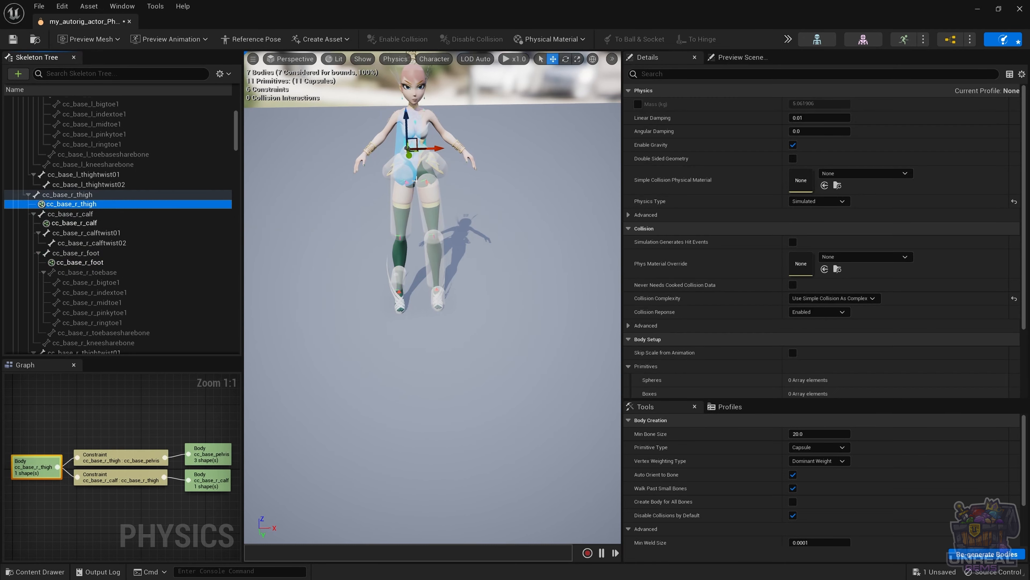
{"action": "left_click_drag", "start_coordinate": [404, 127], "coordinate": [407, 192]}
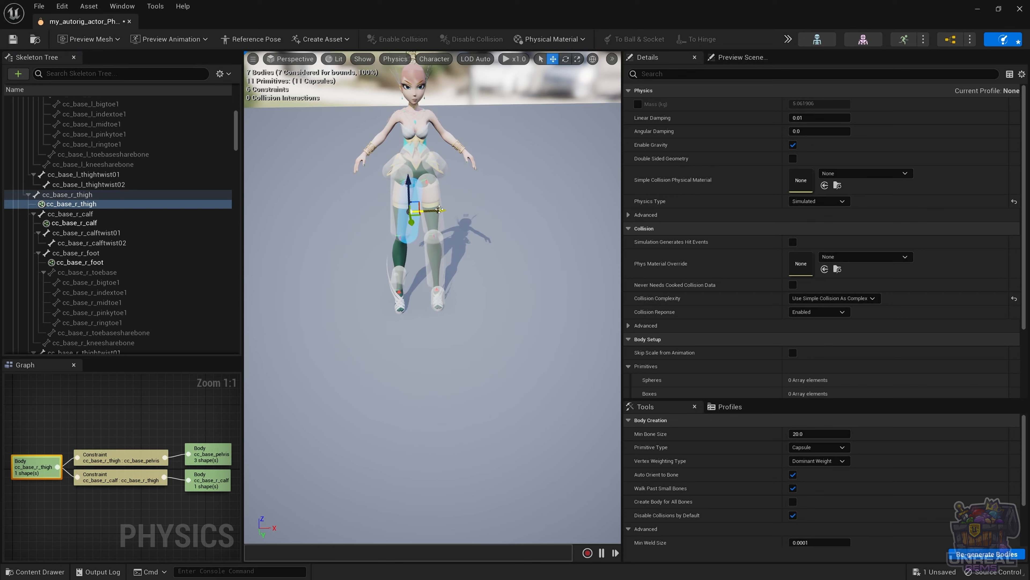
{"action": "scroll", "coordinate": [390, 170], "scroll_direction": "up", "scroll_amount": 3}
{"action": "left_click", "coordinate": [377, 156]}
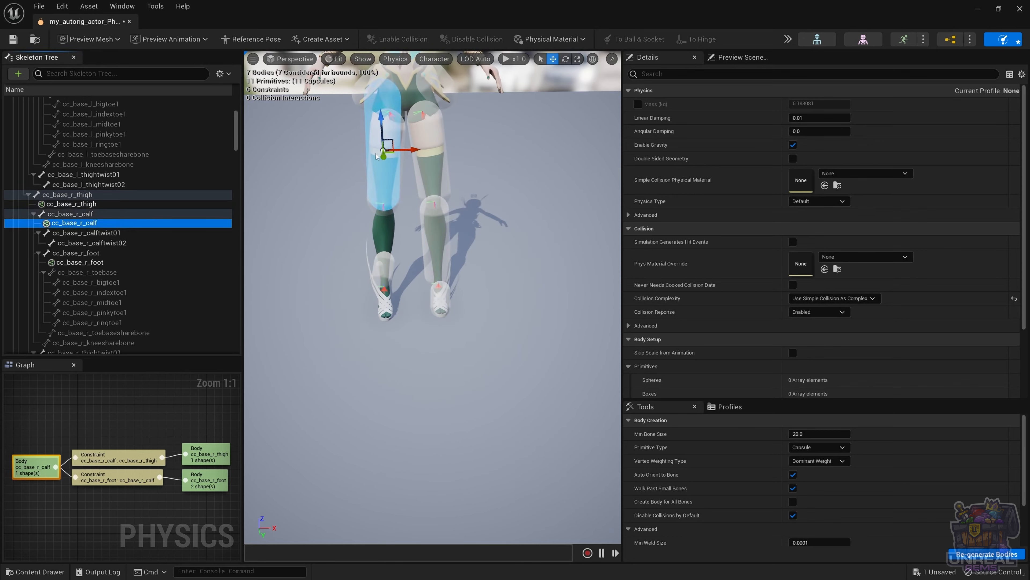
{"action": "left_click_drag", "start_coordinate": [381, 124], "coordinate": [442, 255]}
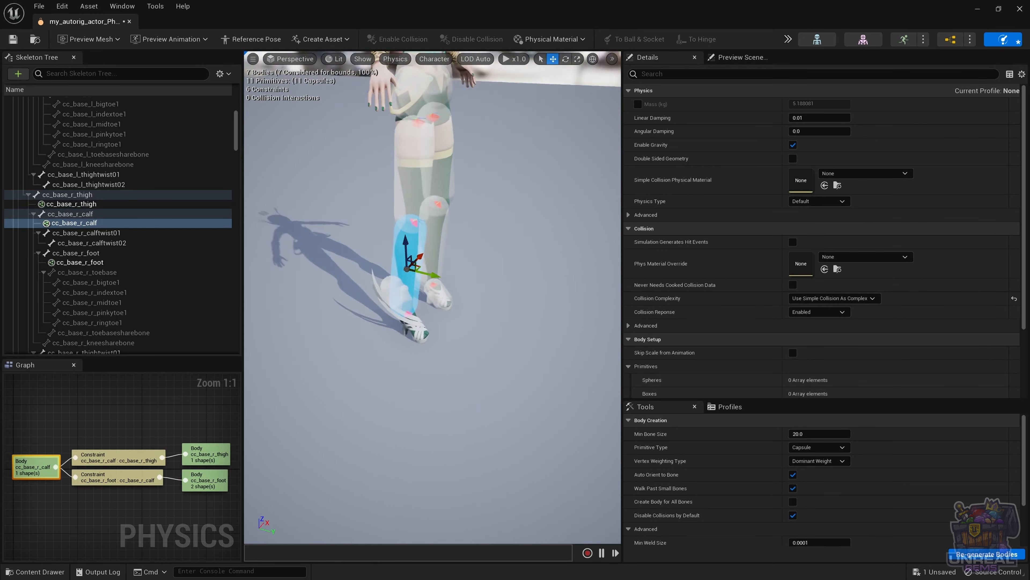
{"action": "left_click", "coordinate": [412, 142]}
{"action": "left_click_drag", "start_coordinate": [411, 142], "coordinate": [412, 118], "text": "alt"}
{"action": "left_click", "coordinate": [397, 273]}
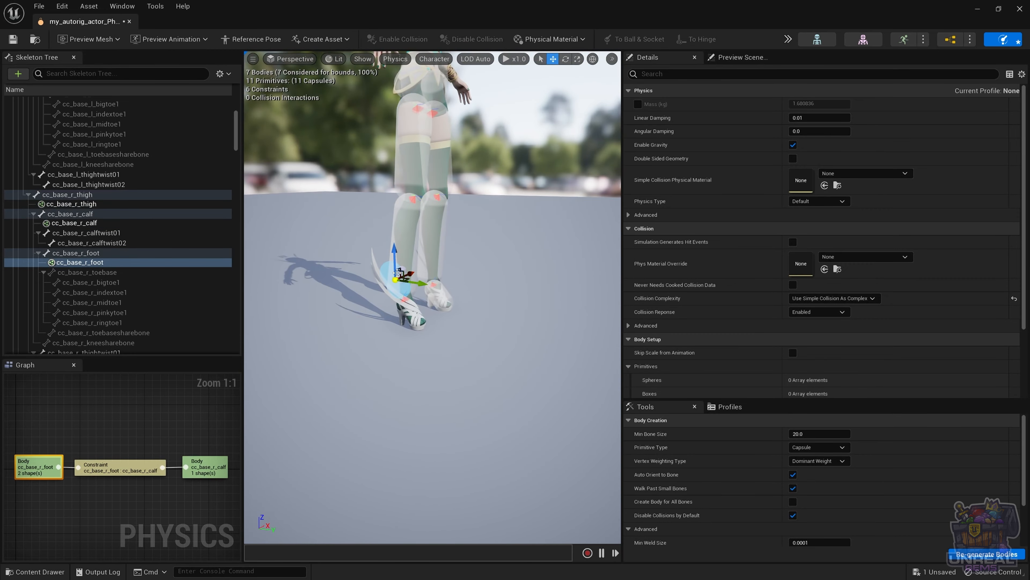
{"action": "left_click_drag", "start_coordinate": [397, 272], "coordinate": [243, 296]}
{"action": "scroll", "coordinate": [374, 272], "scroll_direction": "up", "scroll_amount": 4}
{"action": "middle_click_drag", "start_coordinate": [375, 272], "coordinate": [325, 308]}
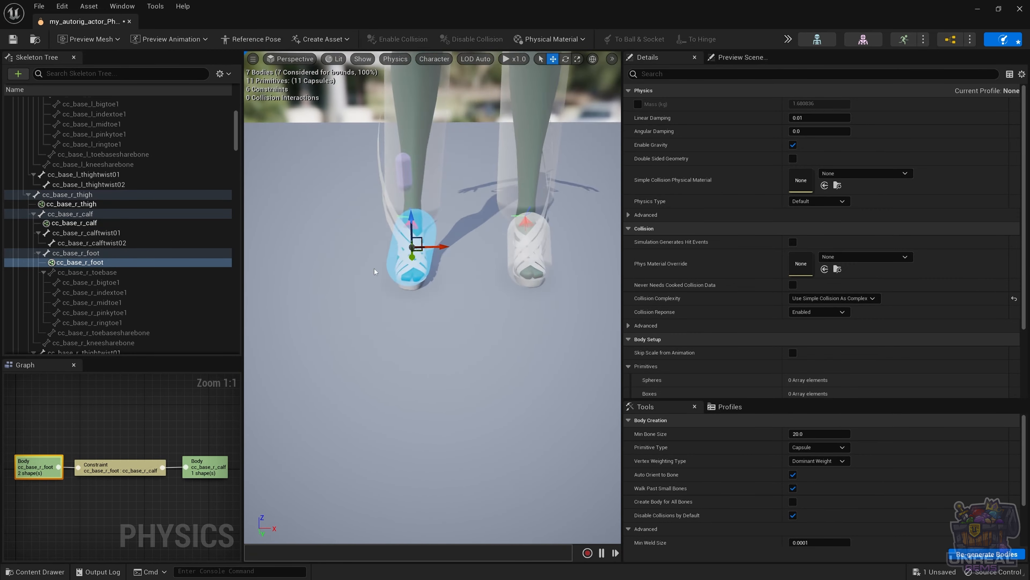
{"action": "left_click_drag", "start_coordinate": [374, 271], "coordinate": [462, 115], "text": "alt"}
{"action": "left_click", "coordinate": [410, 122]}
{"action": "left_click", "coordinate": [404, 217]}
{"action": "left_click", "coordinate": [408, 191]}
Step: Lower the right foot capsule onto the shoe and nudge the right calf capsule slightly left
{"action": "left_click", "coordinate": [400, 166]}
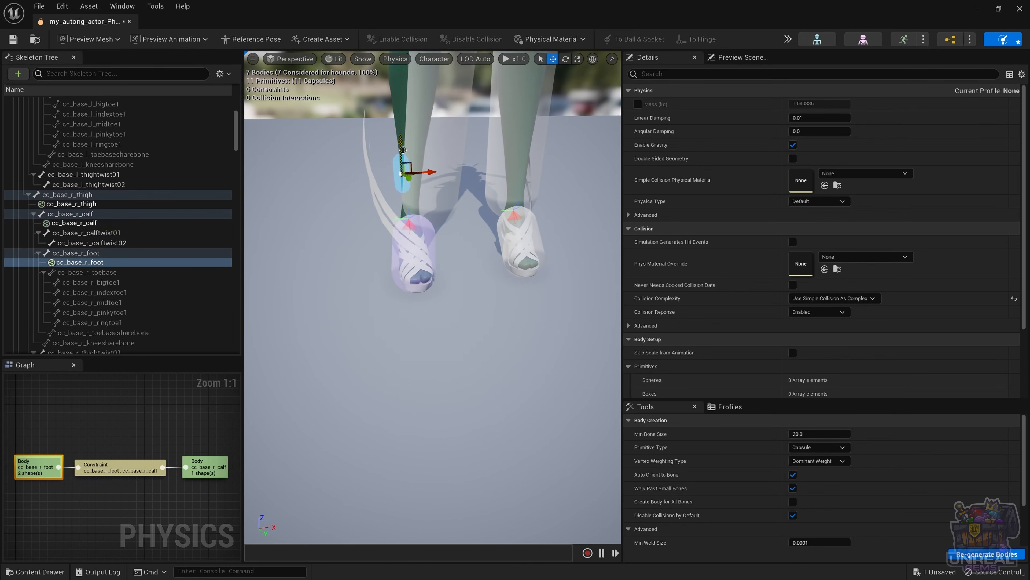
{"action": "left_click_drag", "start_coordinate": [402, 149], "coordinate": [400, 244]}
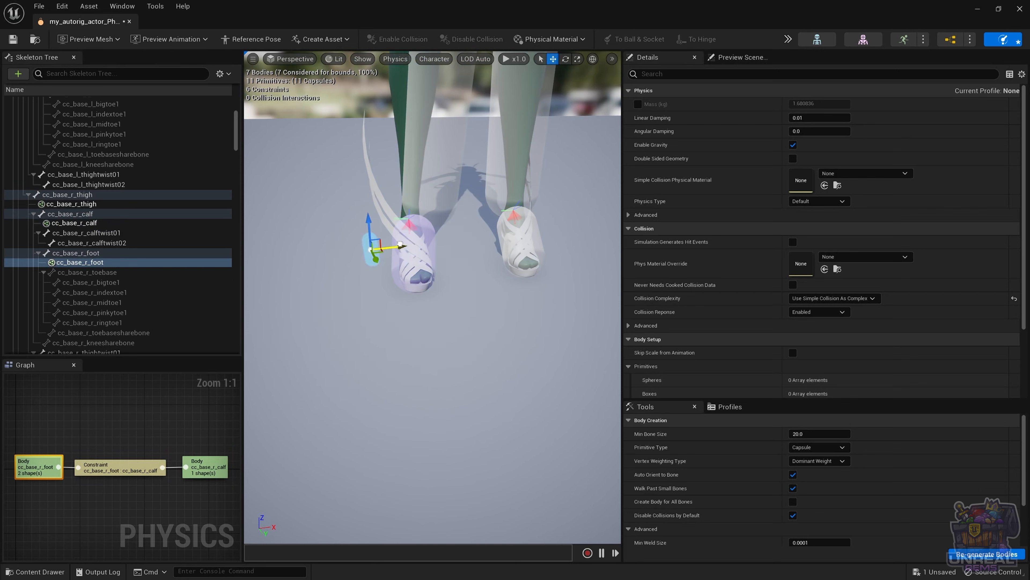
{"action": "left_click", "coordinate": [440, 168]}
{"action": "left_click_drag", "start_coordinate": [465, 119], "coordinate": [444, 119]}
{"action": "left_click_drag", "start_coordinate": [444, 170], "coordinate": [568, 183], "text": "alt"}
Step: Fine-tune the right foot capsule's position and tilt from rear and heel views so it sits inside the shoe
{"action": "left_click", "coordinate": [423, 253]}
{"action": "key", "text": "f"}
{"action": "left_click_drag", "start_coordinate": [418, 331], "coordinate": [479, 309], "text": "alt"}
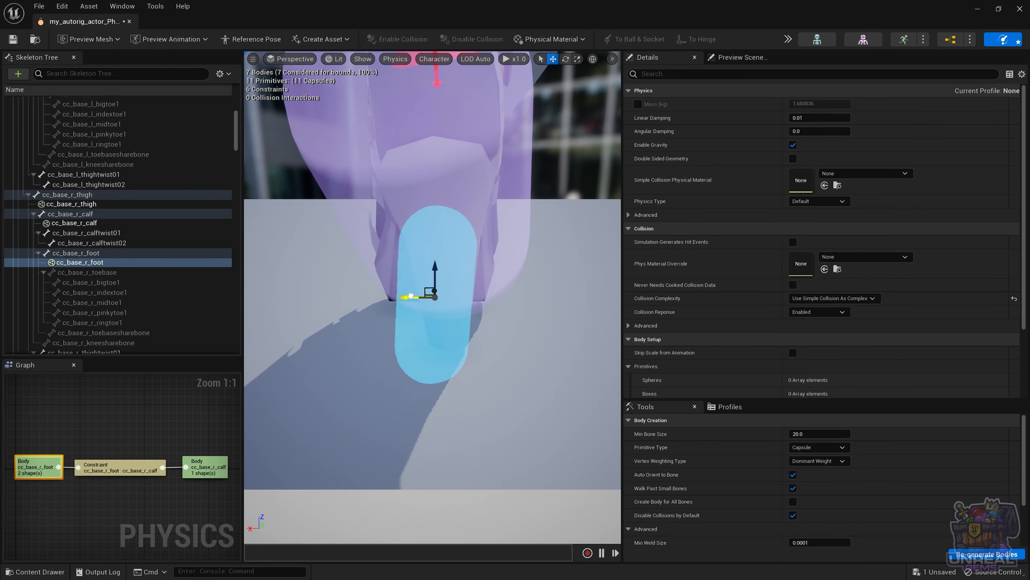
{"action": "left_click_drag", "start_coordinate": [412, 299], "coordinate": [428, 295]}
{"action": "left_click_drag", "start_coordinate": [448, 267], "coordinate": [341, 268]}
{"action": "key", "text": "e"}
{"action": "key", "text": "w"}
{"action": "left_click_drag", "start_coordinate": [456, 287], "coordinate": [421, 289]}
{"action": "left_click_drag", "start_coordinate": [401, 268], "coordinate": [399, 243]}
{"action": "left_click_drag", "start_coordinate": [399, 252], "coordinate": [487, 256], "text": "alt"}
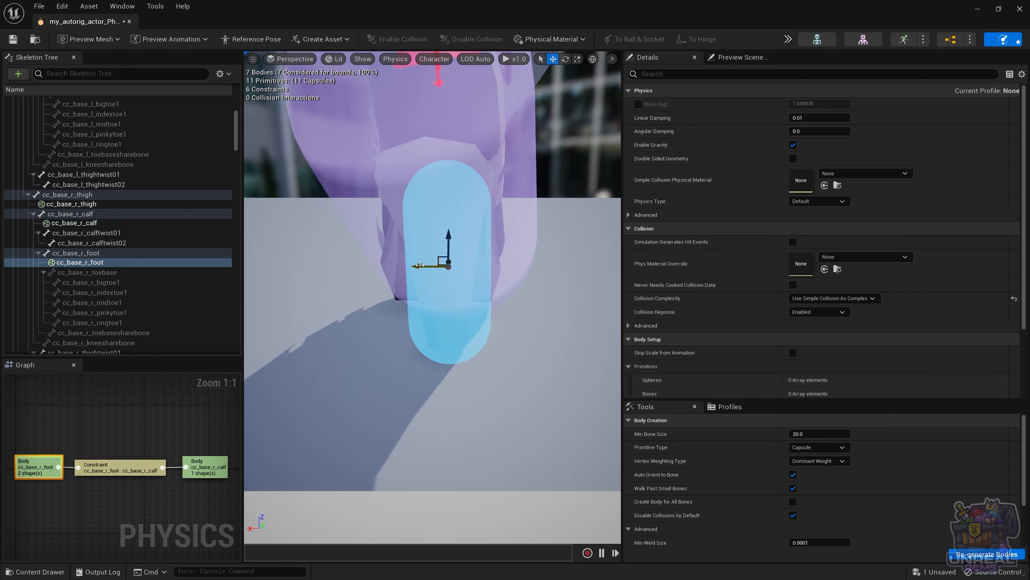
{"action": "left_click_drag", "start_coordinate": [420, 265], "coordinate": [284, 260]}
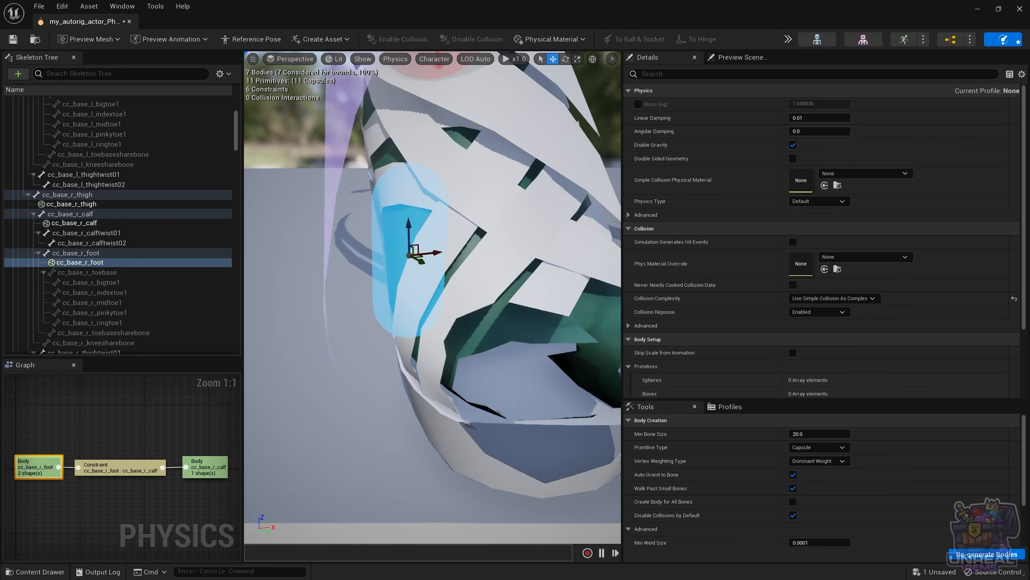
{"action": "scroll", "coordinate": [561, 256], "scroll_direction": "down", "scroll_amount": 10}
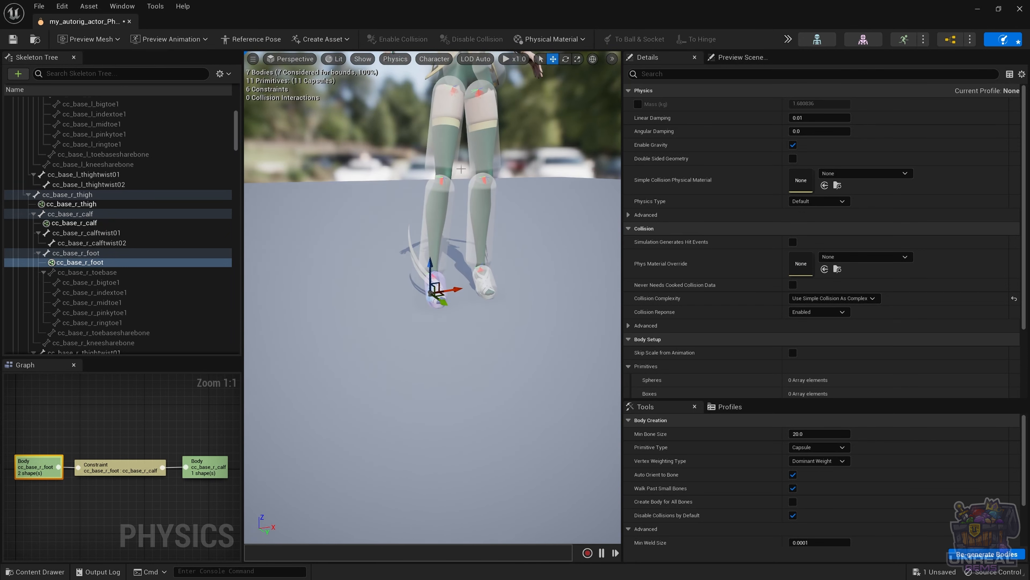
Step: Re-orient the right hip constraint's swing cone, keeping Swing 1 (25°) and Swing 2 (65°) limited
{"action": "left_click", "coordinate": [446, 150]}
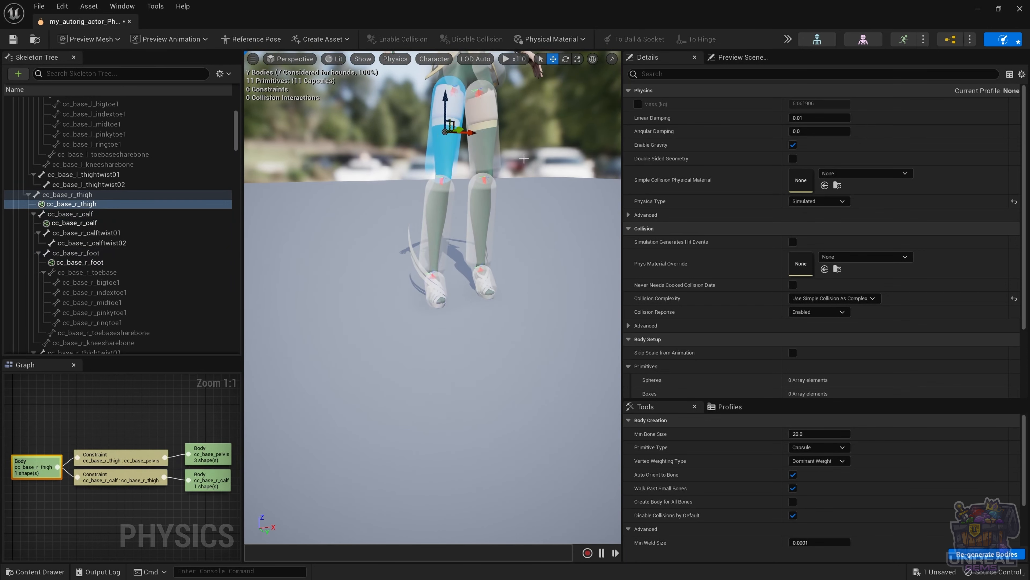
{"action": "key", "text": "f"}
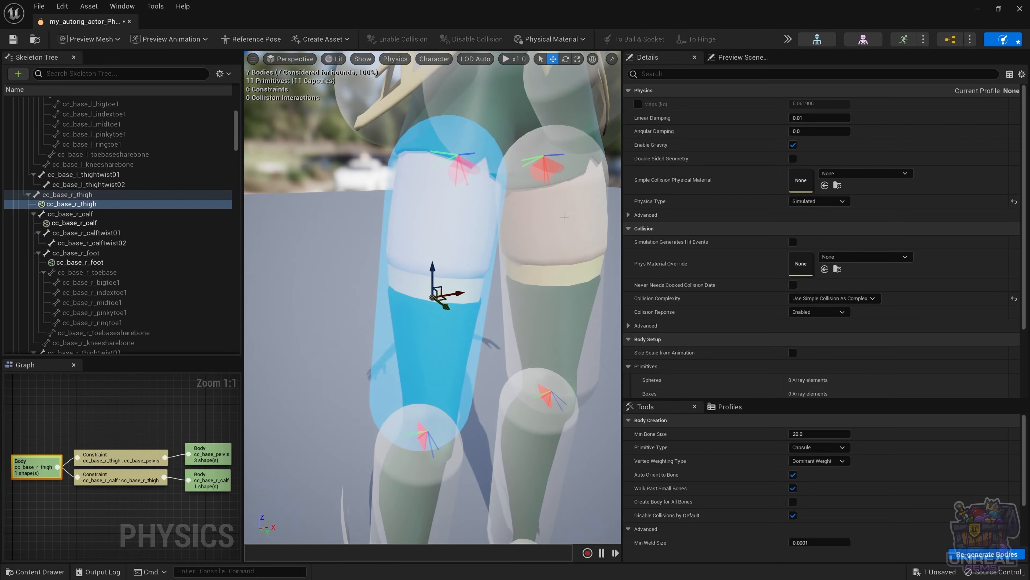
{"action": "left_click_drag", "start_coordinate": [563, 217], "coordinate": [521, 199], "text": "alt"}
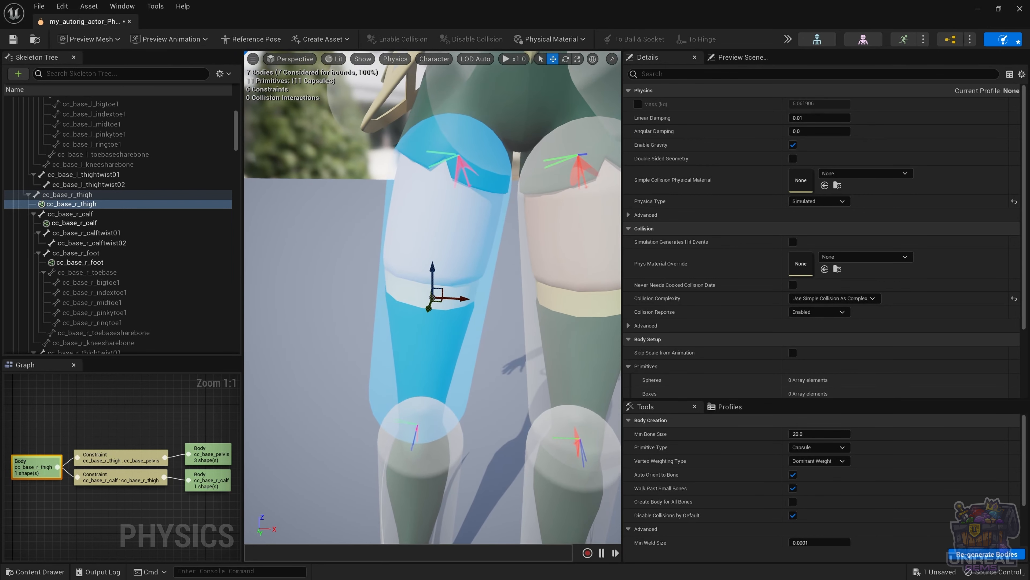
{"action": "left_click", "coordinate": [463, 163]}
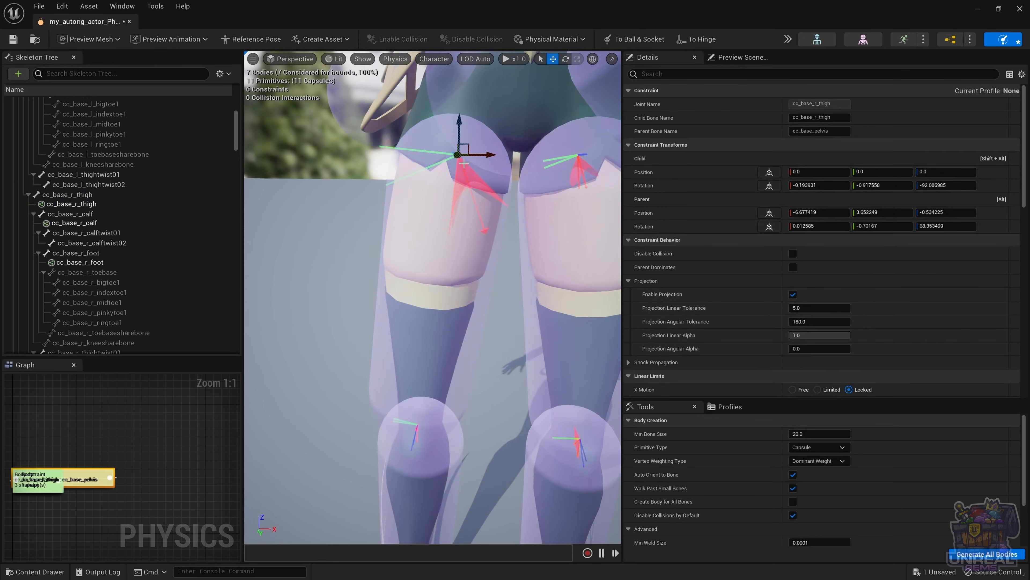
{"action": "scroll", "coordinate": [698, 300], "scroll_direction": "down", "scroll_amount": 5}
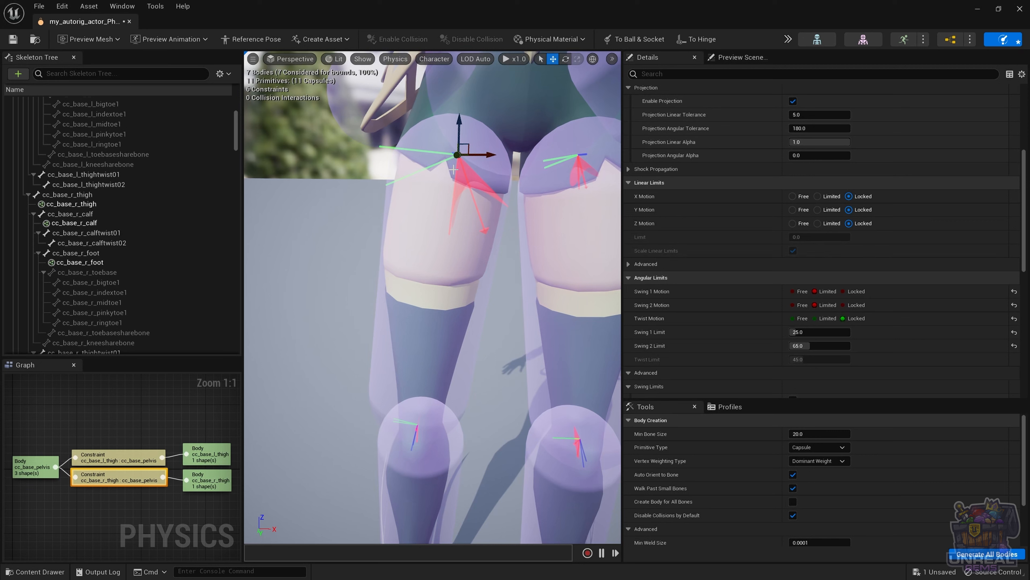
{"action": "key", "text": "e"}
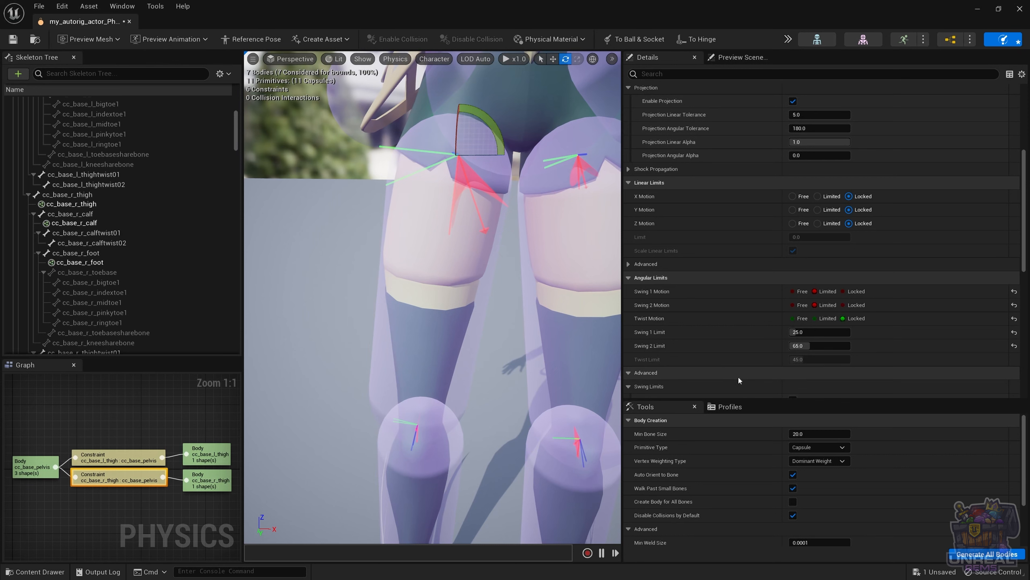
{"action": "left_click", "coordinate": [843, 292]}
{"action": "key", "text": "ctrl+z"}
{"action": "key", "text": "ctrl+z"}
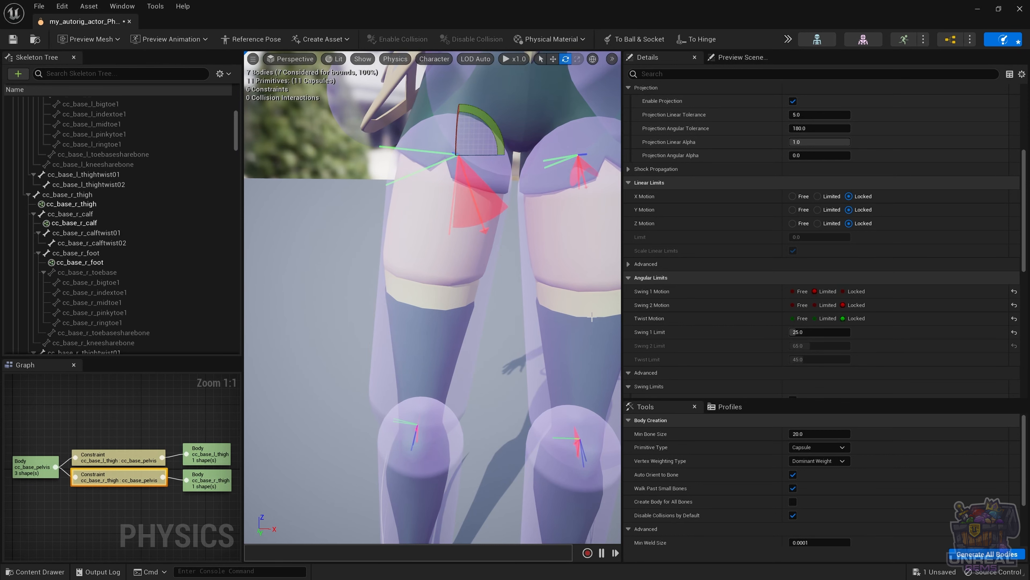
{"action": "left_click_drag", "start_coordinate": [493, 130], "coordinate": [467, 162]}
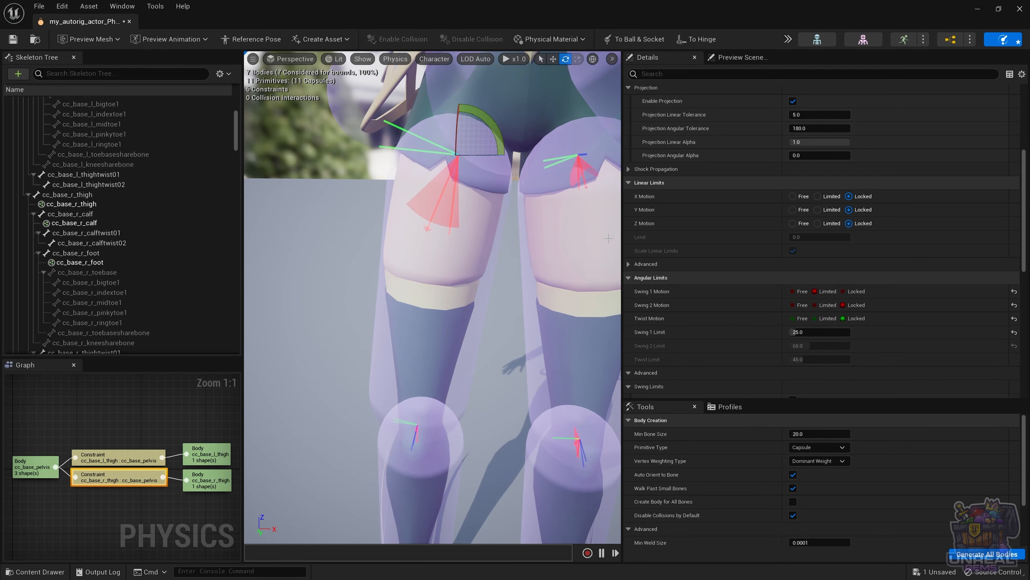
{"action": "right_click_drag", "start_coordinate": [466, 162], "coordinate": [449, 189]}
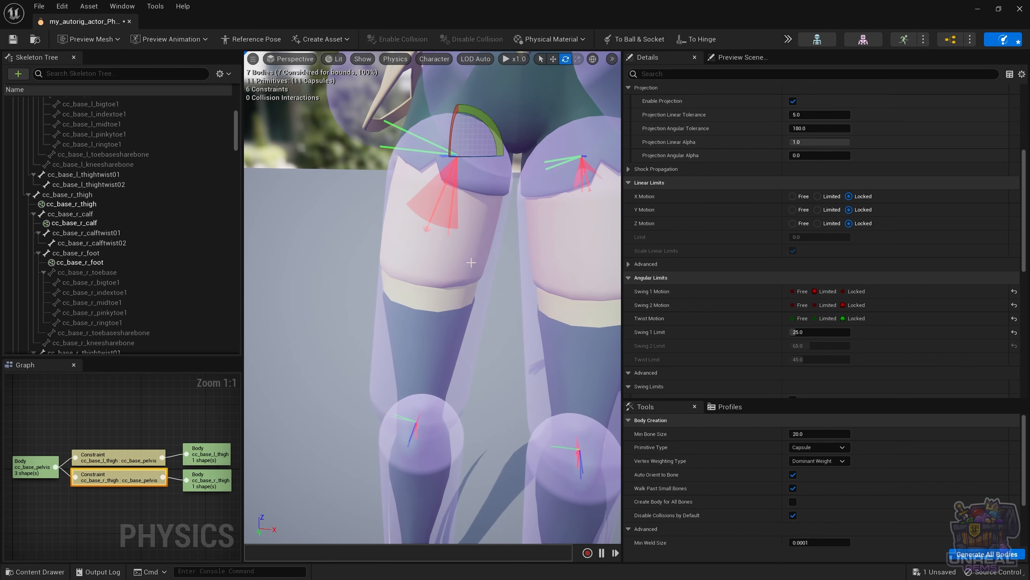
{"action": "left_click", "coordinate": [815, 305]}
Step: Inspect the right knee and ankle constraints up close, then select the right thigh body
{"action": "right_click_drag", "start_coordinate": [449, 276], "coordinate": [435, 377]}
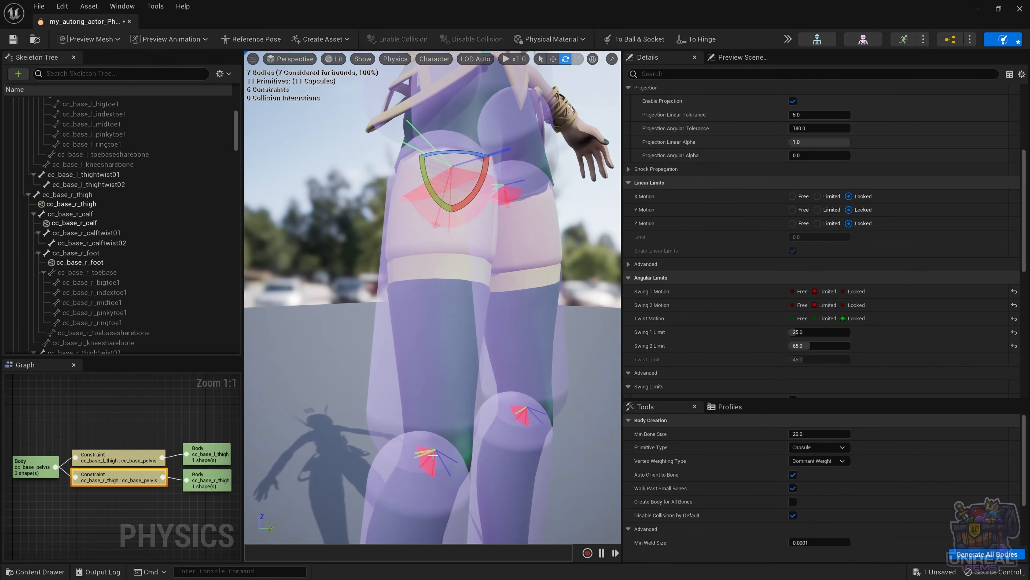
{"action": "left_click", "coordinate": [433, 455]}
{"action": "right_click_drag", "start_coordinate": [493, 429], "coordinate": [499, 439]}
{"action": "key", "text": "f"}
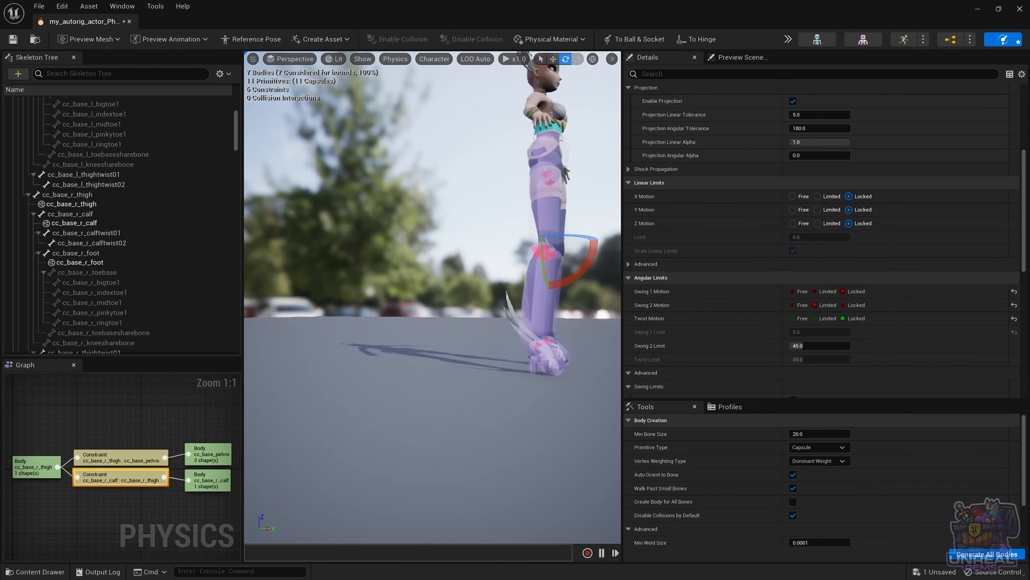
{"action": "left_click", "coordinate": [414, 357]}
{"action": "key", "text": "f"}
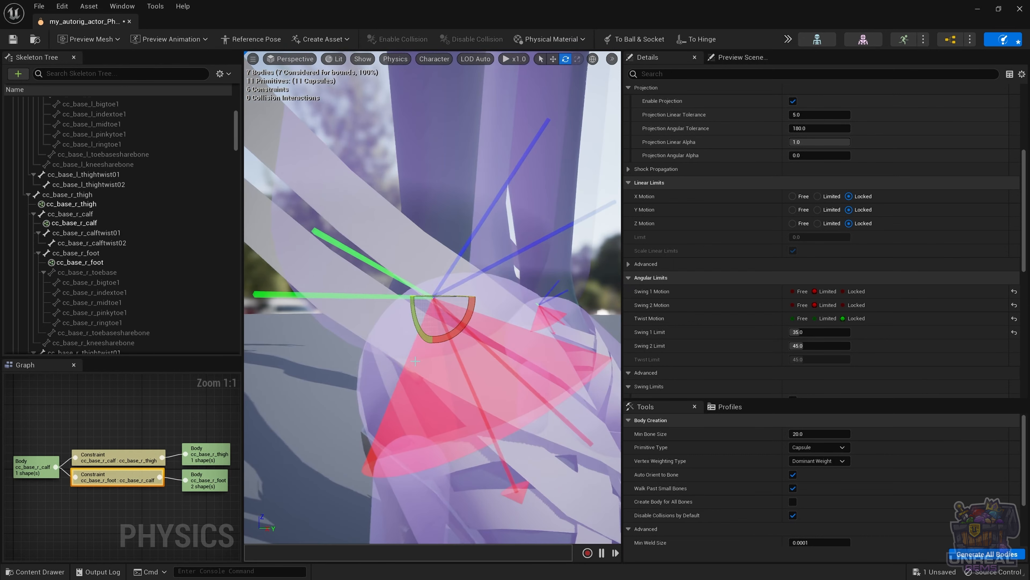
{"action": "scroll", "coordinate": [515, 381], "scroll_direction": "down", "scroll_amount": 5}
{"action": "scroll", "coordinate": [507, 367], "scroll_direction": "up", "scroll_amount": 5}
{"action": "right_click_drag", "start_coordinate": [432, 296], "coordinate": [393, 305]}
{"action": "scroll", "coordinate": [585, 343], "scroll_direction": "down", "scroll_amount": 5}
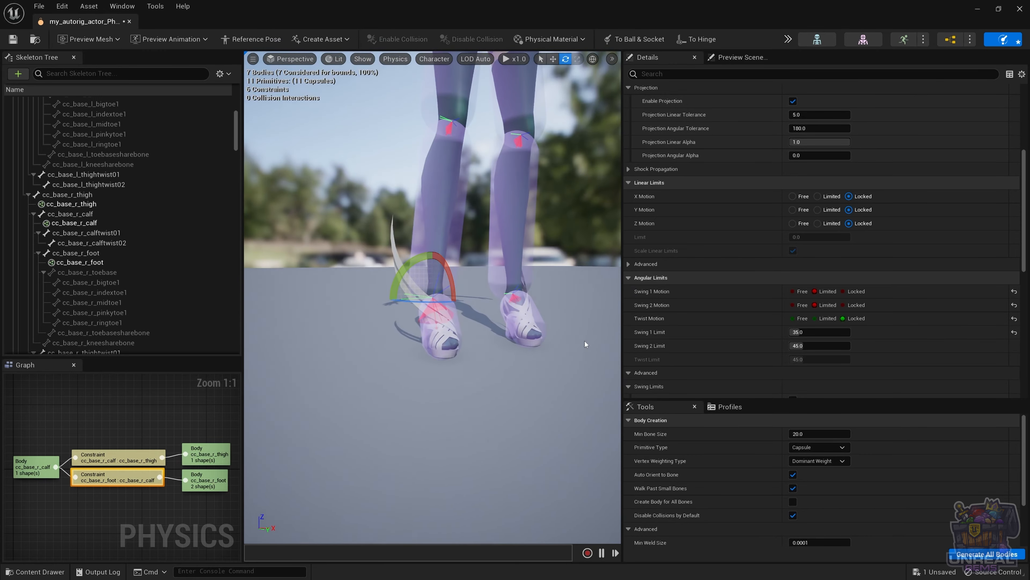
{"action": "left_click", "coordinate": [451, 97]}
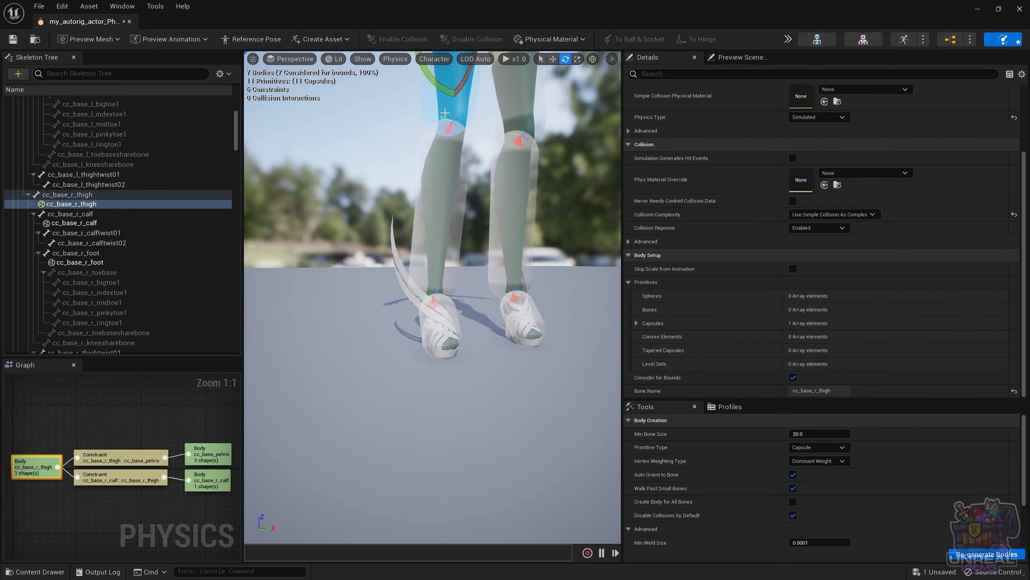
Step: Simulate physics and pull the right thigh up to test how the leg swings
{"action": "key", "text": "f"}
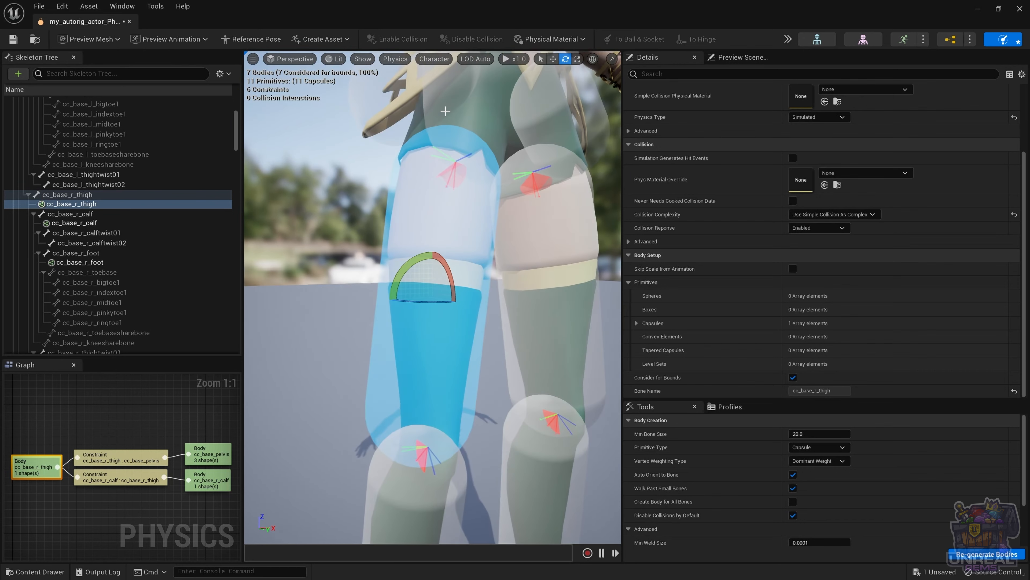
{"action": "scroll", "coordinate": [433, 297], "scroll_direction": "down", "scroll_amount": 10}
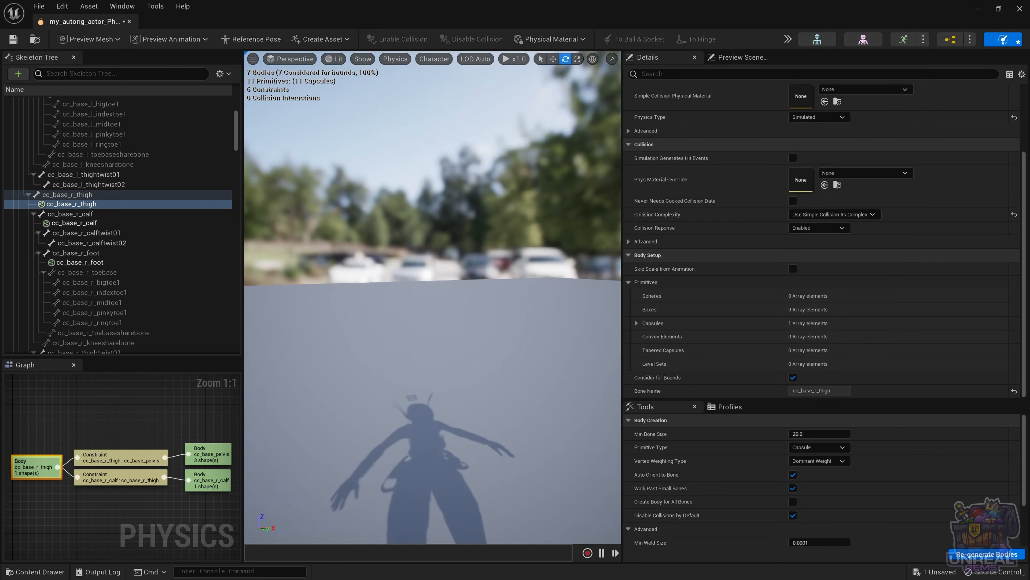
{"action": "scroll", "coordinate": [432, 296], "scroll_direction": "up", "scroll_amount": 2}
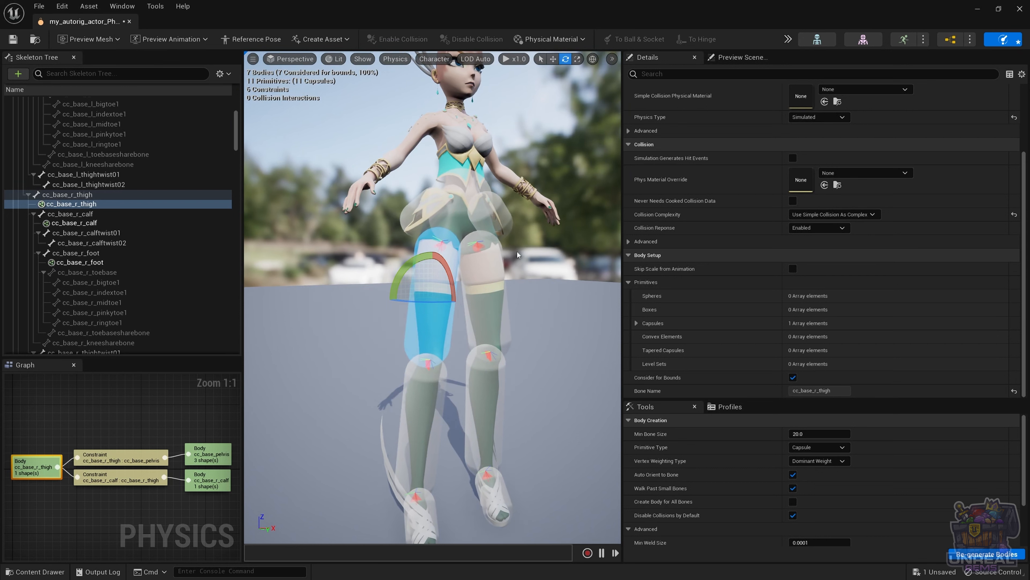
{"action": "key", "text": "alt+s"}
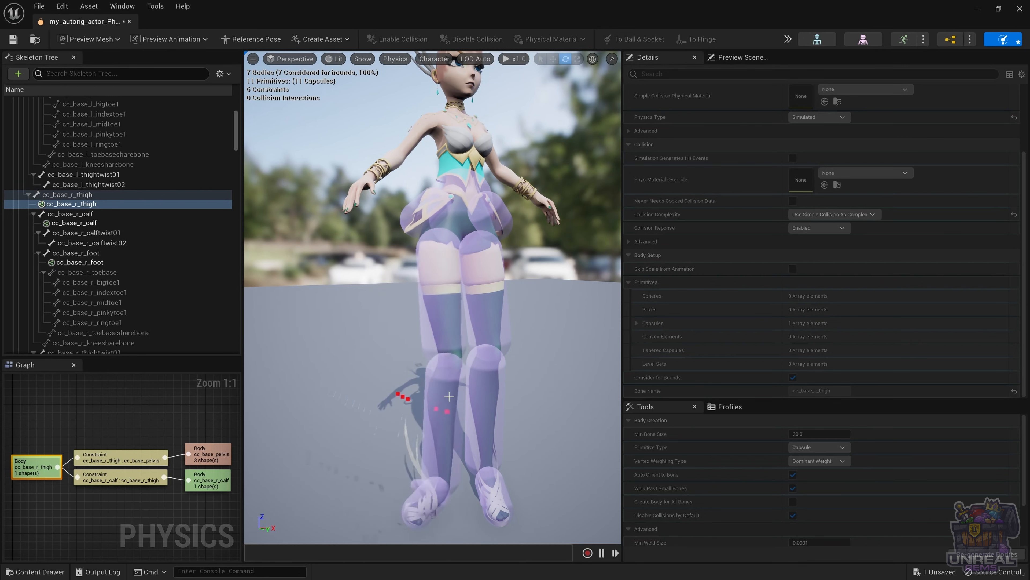
{"action": "left_click_drag", "start_coordinate": [448, 397], "coordinate": [383, 324], "text": "ctrl"}
{"action": "key", "text": "alt+s"}
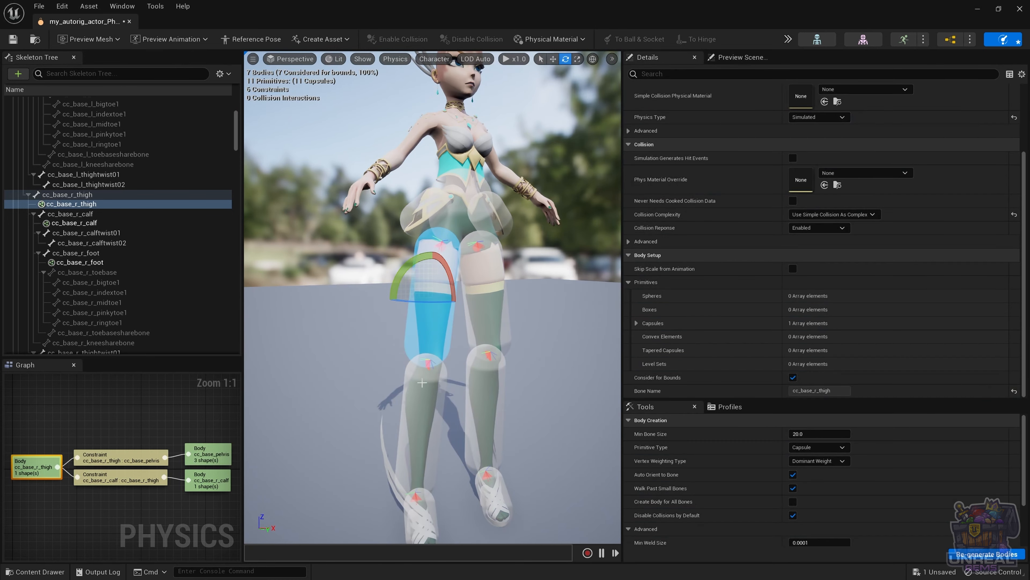
Step: Simulate again swinging the right calf, then select the right foot body
{"action": "mouse_move", "coordinate": [380, 434]}
{"action": "left_mouse_down"}
{"action": "mouse_move", "coordinate": [366, 435]}
{"action": "mouse_move", "coordinate": [380, 434]}
{"action": "left_mouse_up"}
{"action": "left_click", "coordinate": [423, 407]}
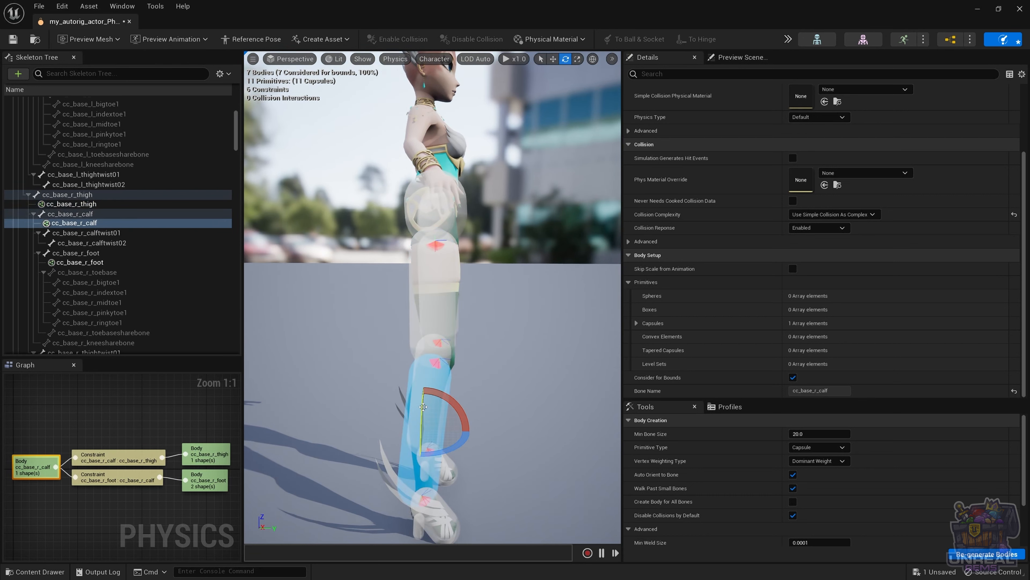
{"action": "key", "text": "alt+s"}
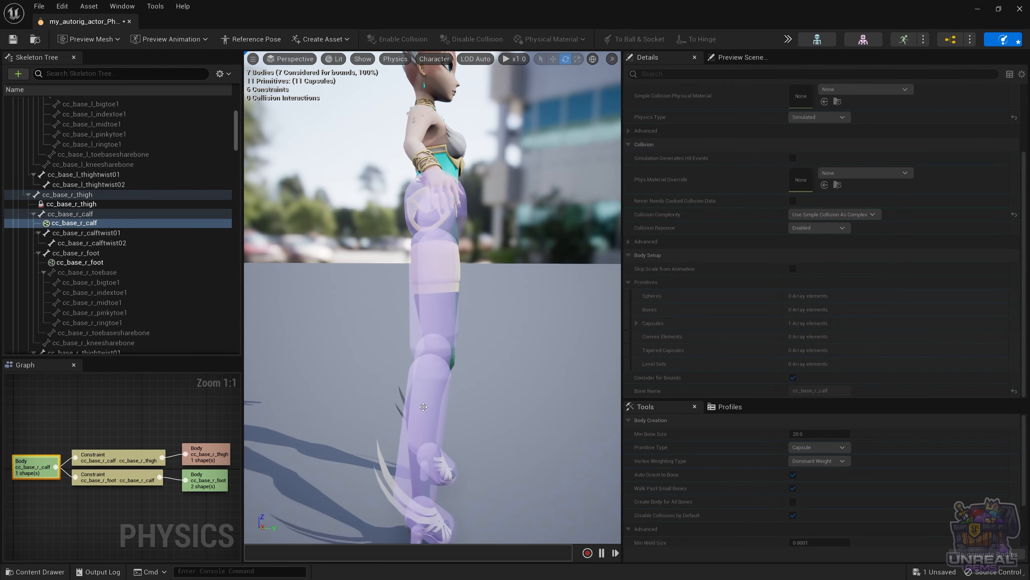
{"action": "mouse_move", "coordinate": [429, 423]}
{"action": "left_mouse_down"}
{"action": "mouse_move", "coordinate": [365, 406]}
{"action": "mouse_move", "coordinate": [284, 357]}
{"action": "mouse_move", "coordinate": [467, 406]}
{"action": "mouse_move", "coordinate": [334, 368]}
{"action": "mouse_move", "coordinate": [378, 386]}
{"action": "left_mouse_up"}
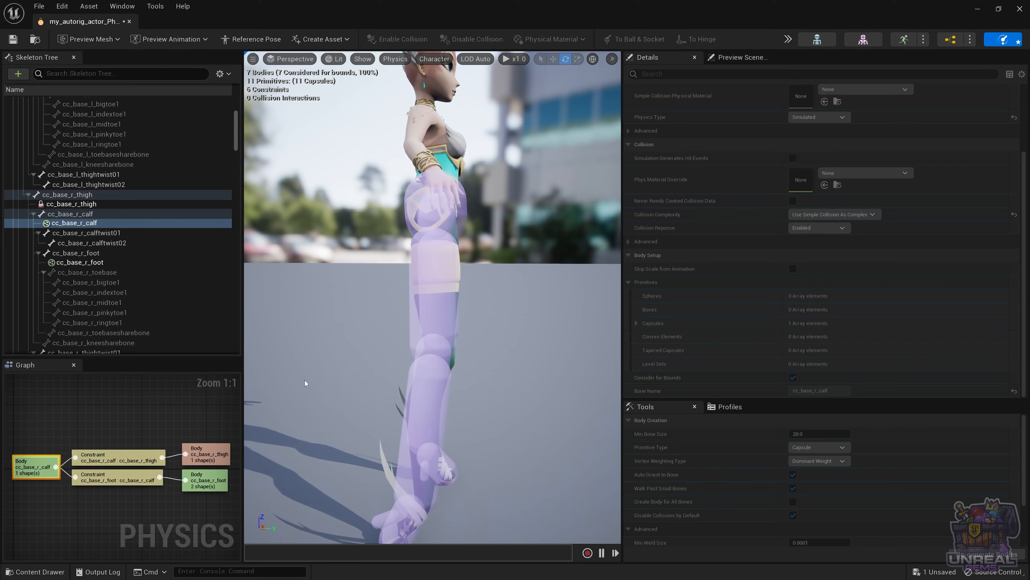
{"action": "key", "text": "alt+s"}
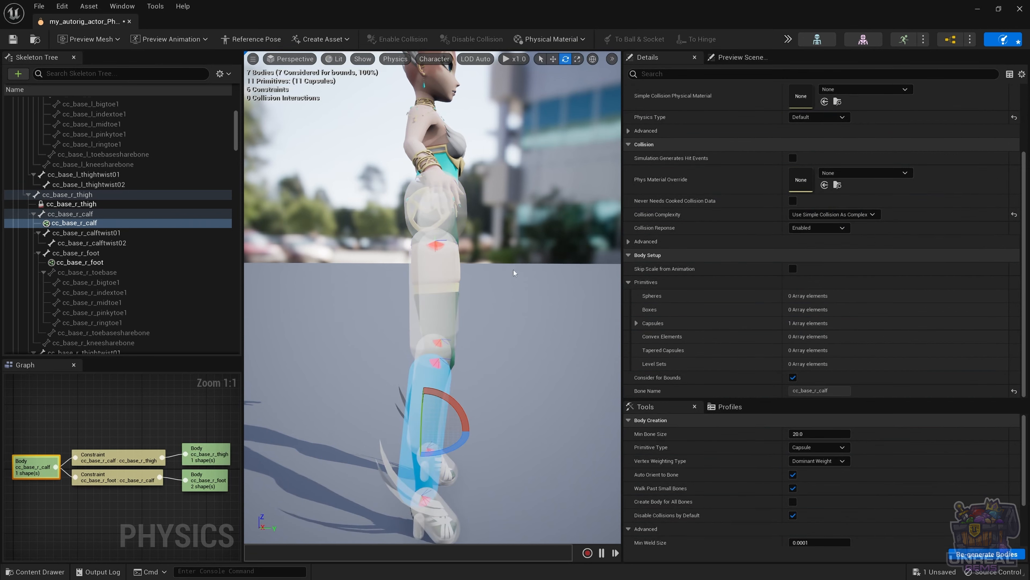
{"action": "left_click_drag", "start_coordinate": [513, 272], "coordinate": [403, 274]}
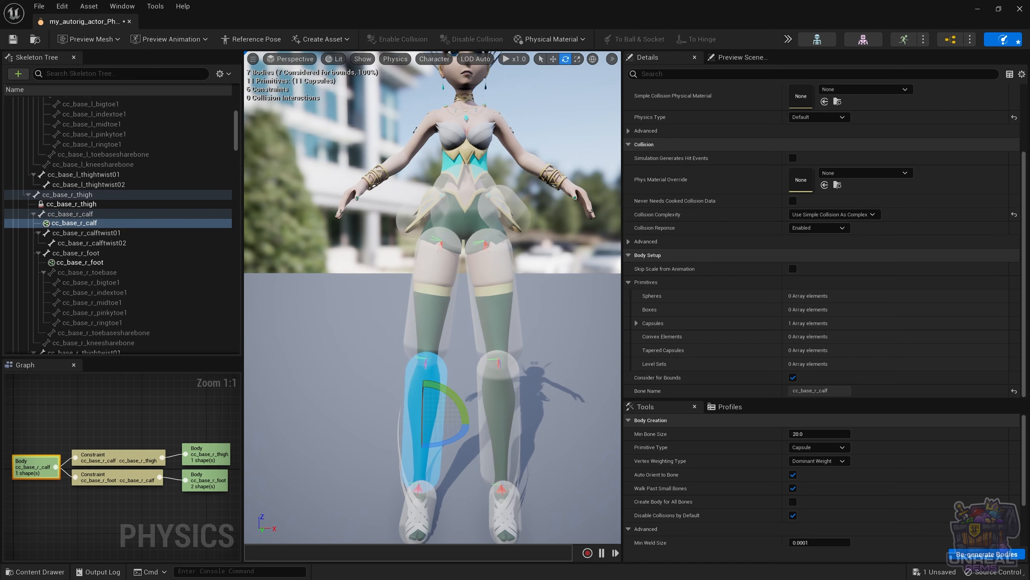
{"action": "left_click", "coordinate": [428, 511]}
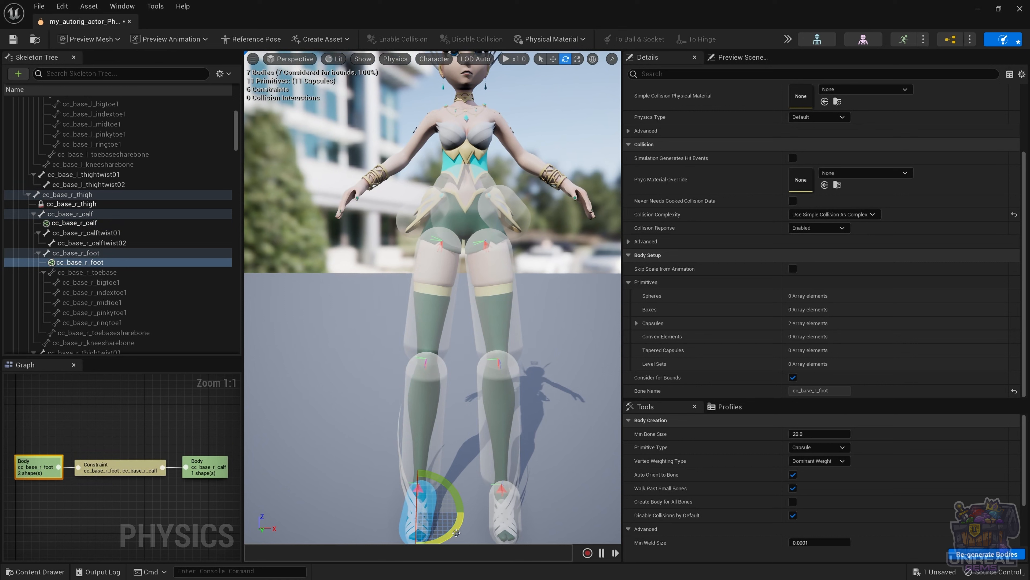
Step: Rotate the right foot capsule about 11 degrees and check it from above
{"action": "left_click_drag", "start_coordinate": [456, 533], "coordinate": [463, 507]}
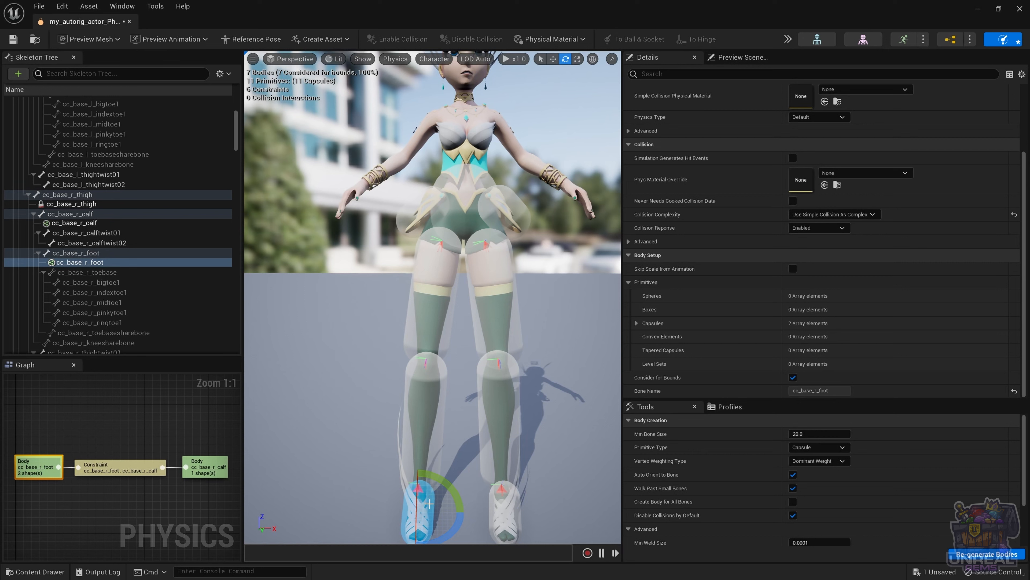
{"action": "key", "text": "f"}
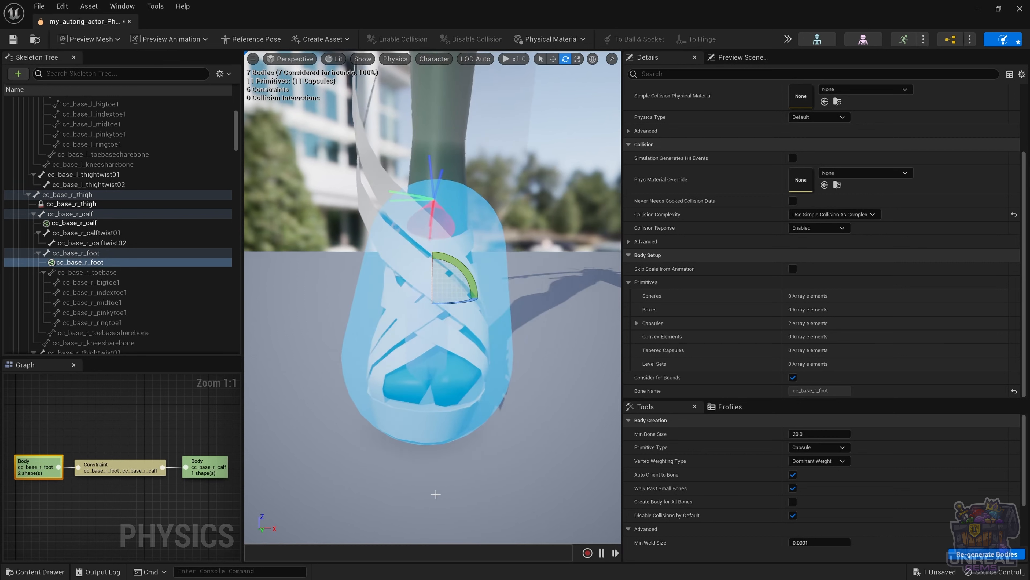
{"action": "scroll", "coordinate": [481, 414], "scroll_direction": "down", "scroll_amount": 6}
{"action": "scroll", "coordinate": [495, 409], "scroll_direction": "up", "scroll_amount": 6}
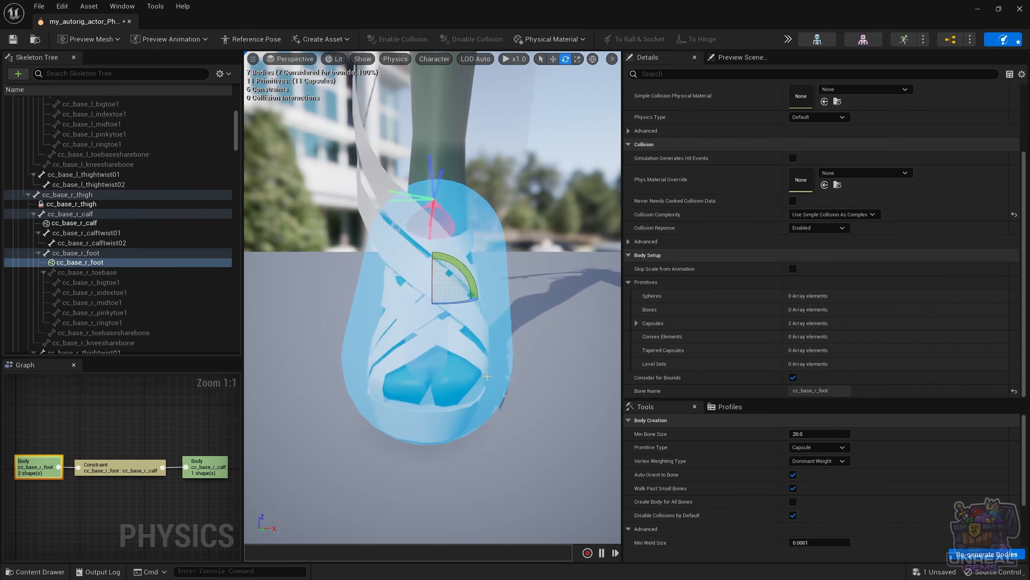
{"action": "left_click_drag", "start_coordinate": [487, 376], "coordinate": [396, 345], "text": "alt"}
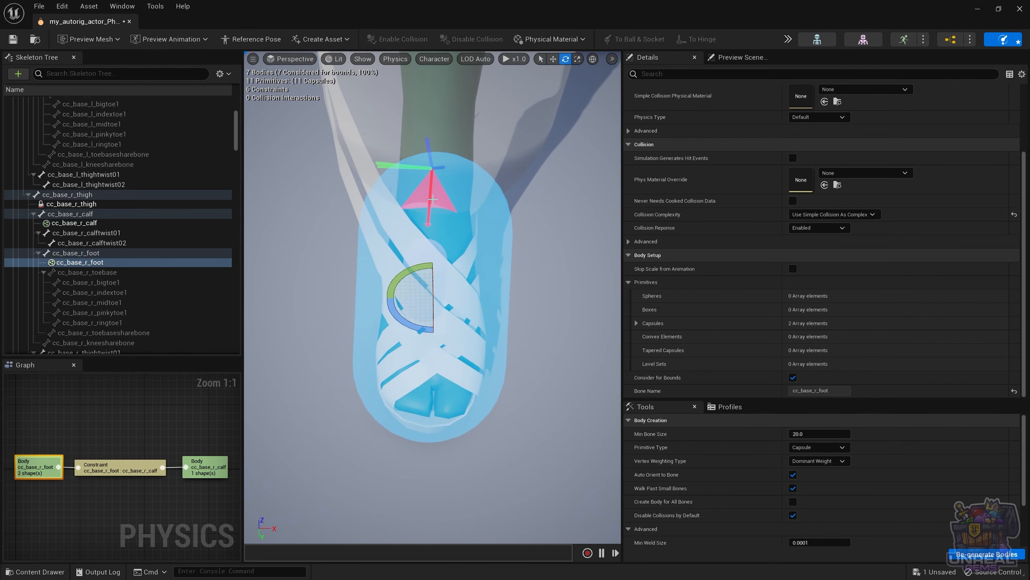
Step: Turn the l_foot : l_calf constraint about 1.16 degrees, then select the left thigh body
{"action": "left_click", "coordinate": [414, 134]}
{"action": "scroll", "coordinate": [519, 260], "scroll_direction": "down", "scroll_amount": 6}
{"action": "left_click", "coordinate": [529, 276]}
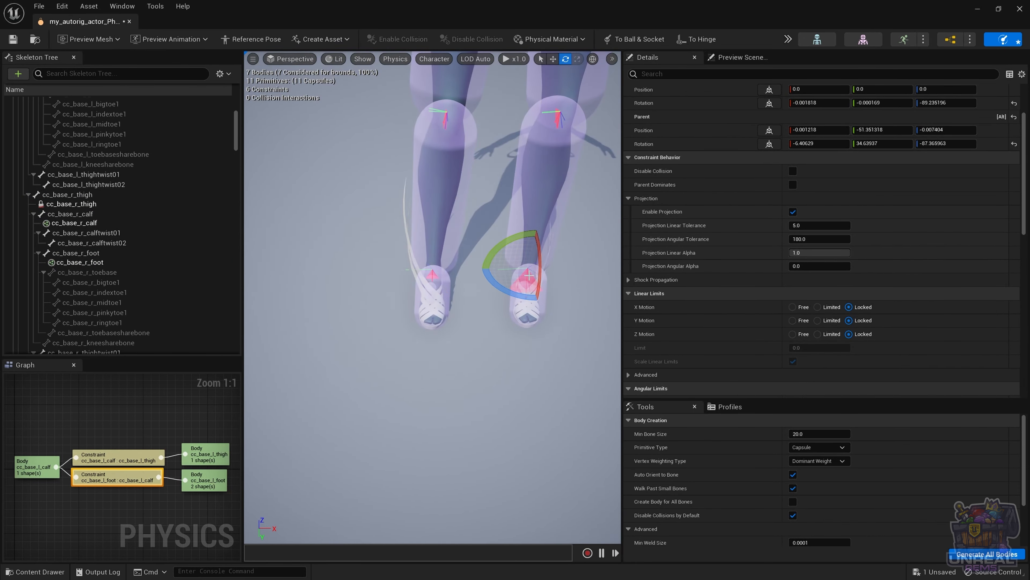
{"action": "key", "text": "f"}
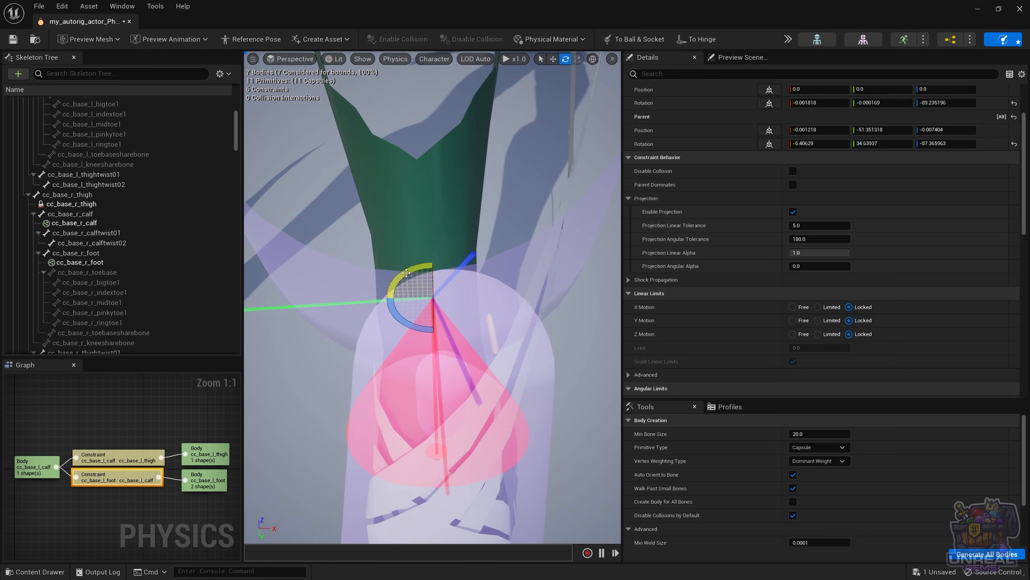
{"action": "left_click_drag", "start_coordinate": [409, 284], "coordinate": [420, 277]}
{"action": "scroll", "coordinate": [420, 277], "scroll_direction": "down", "scroll_amount": 5}
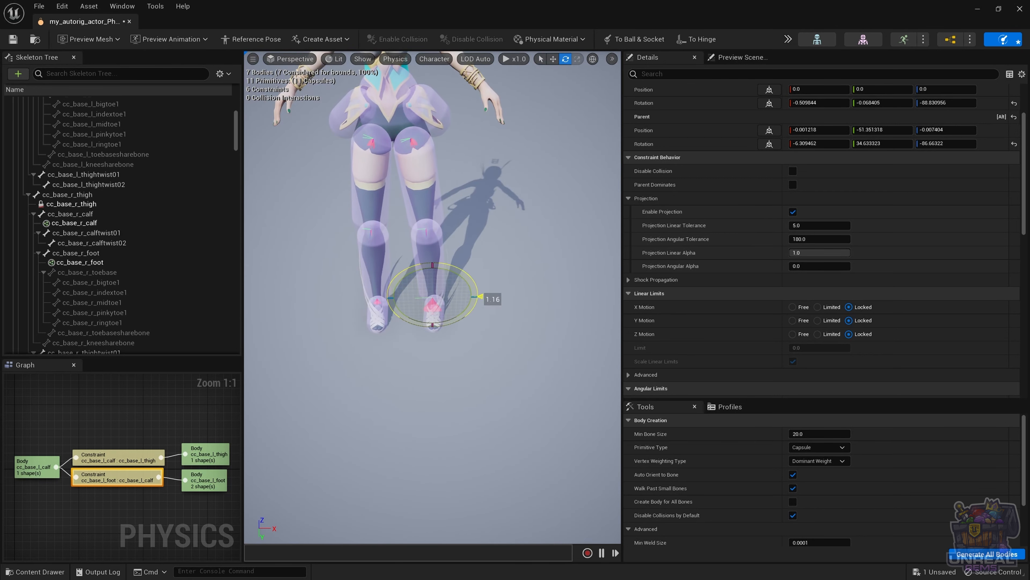
{"action": "left_click", "coordinate": [459, 340]}
{"action": "left_click", "coordinate": [406, 168]}
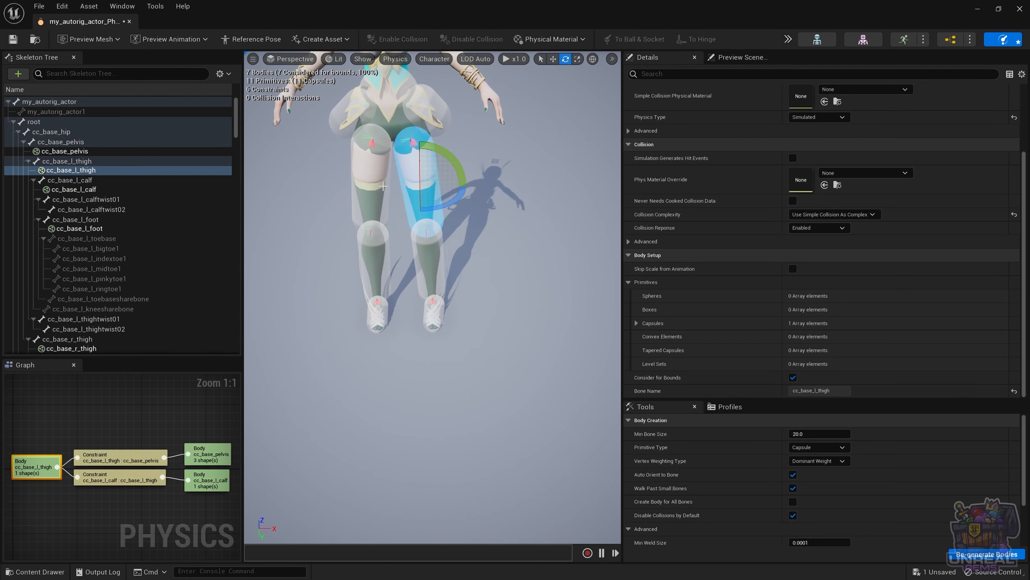
Step: Add the right thigh to the left thigh selection, simulate both legs, then stop
{"action": "left_click", "coordinate": [366, 182], "text": "ctrl"}
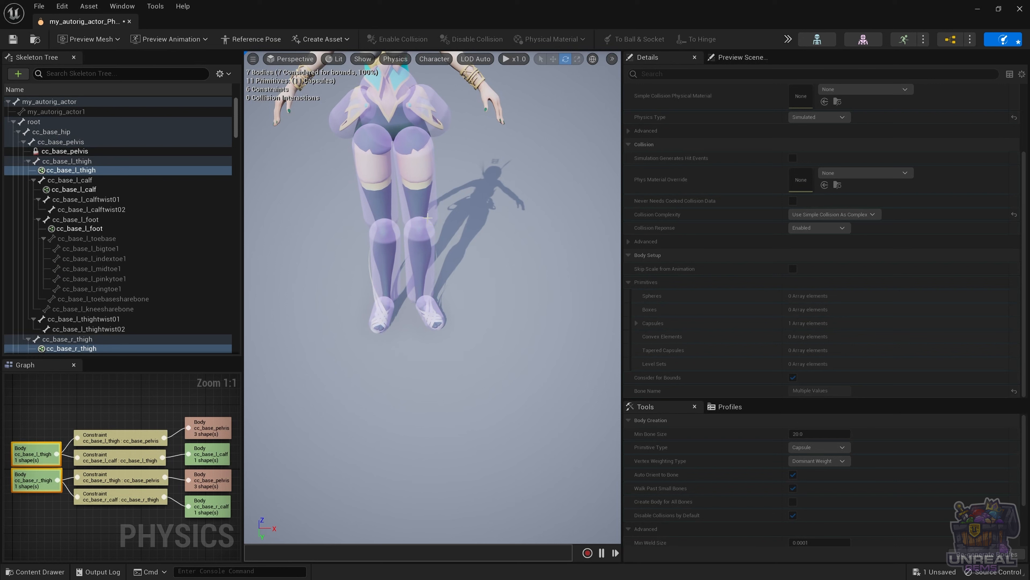
{"action": "key", "text": "alt+s"}
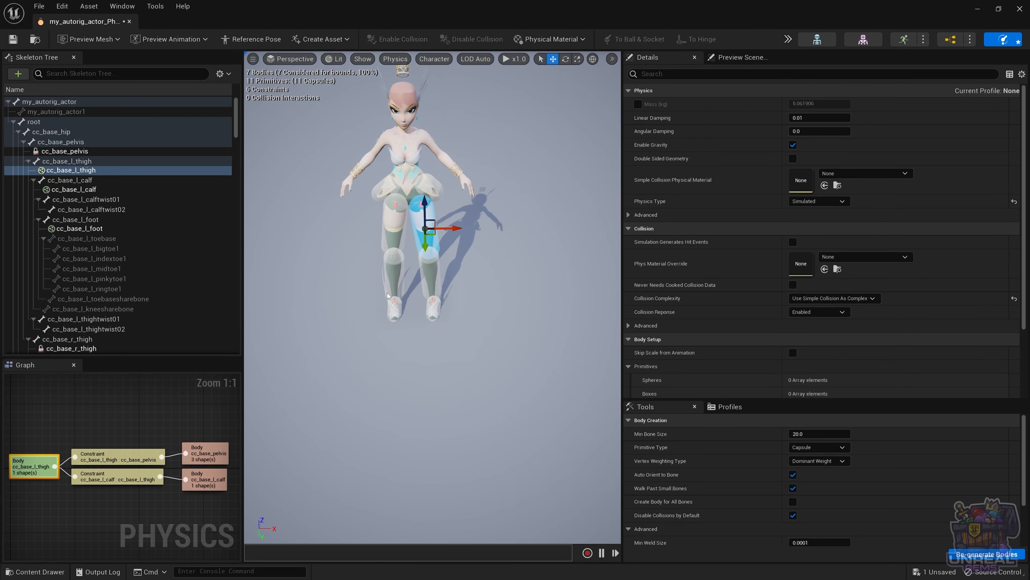
Step: Check Enable Floor Collisions under Simulate Options and start the full character simulation
{"action": "left_click", "coordinate": [787, 39]}
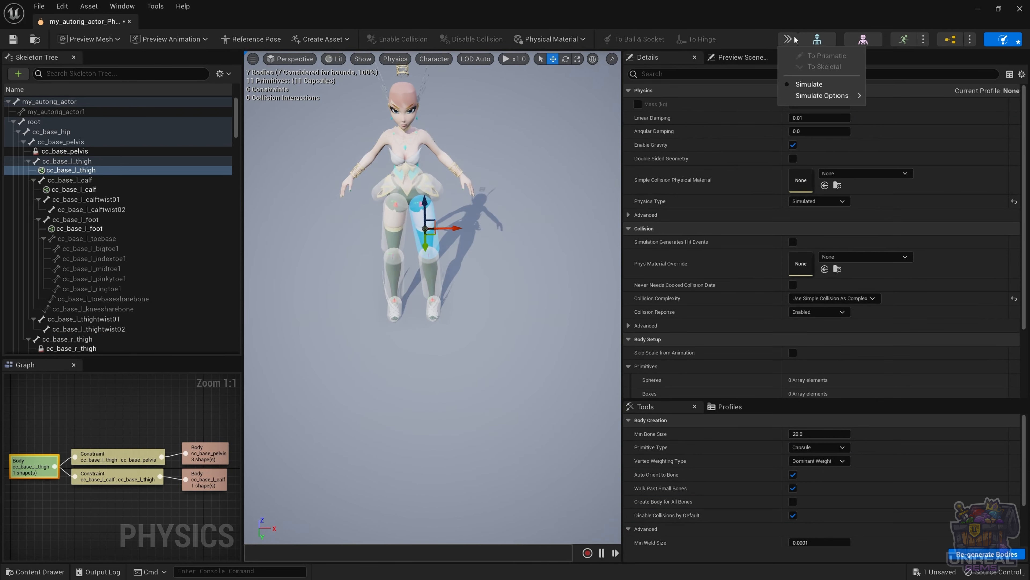
{"action": "mouse_move", "coordinate": [825, 101]}
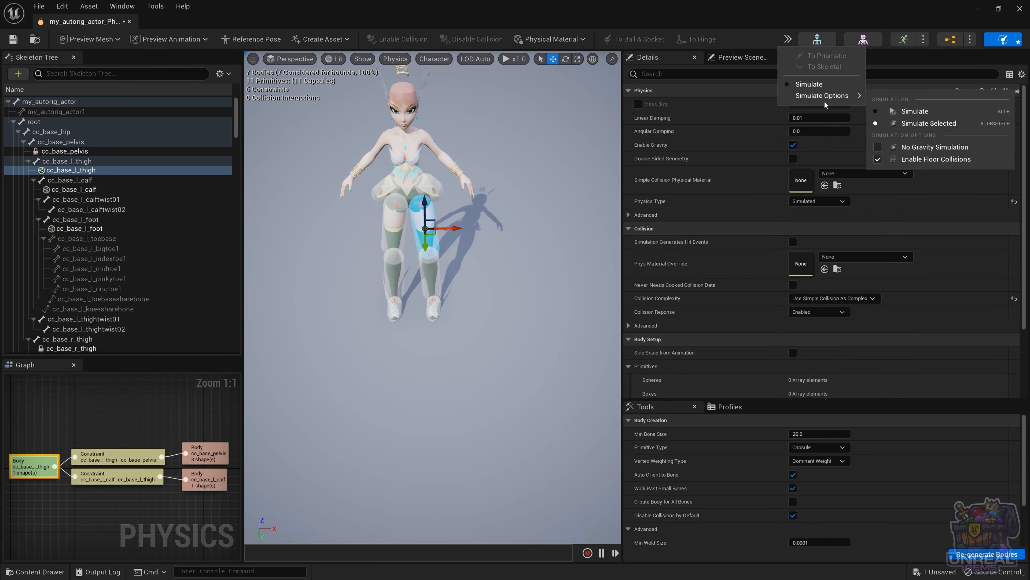
{"action": "left_click", "coordinate": [912, 162]}
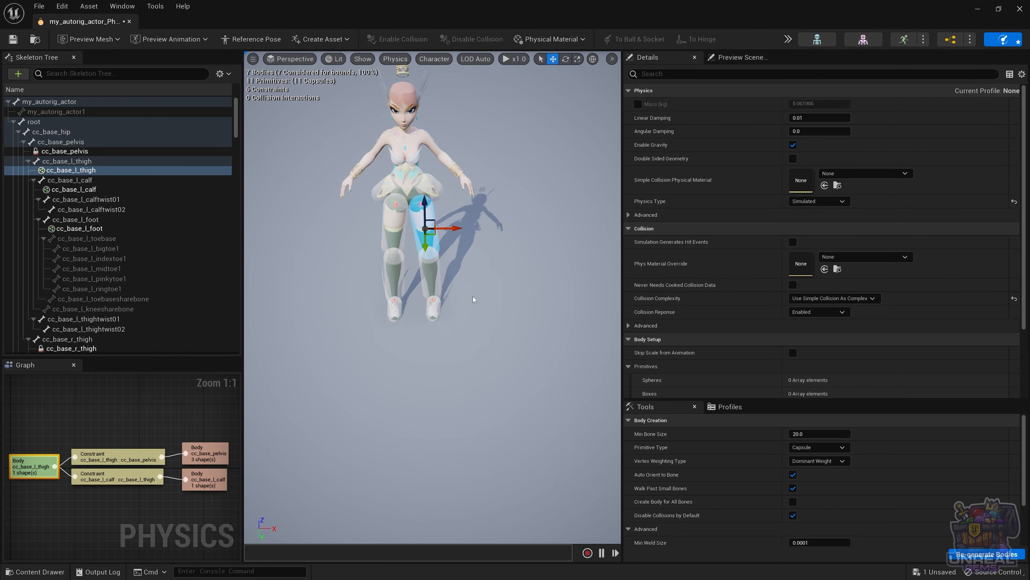
{"action": "key", "text": "alt+s"}
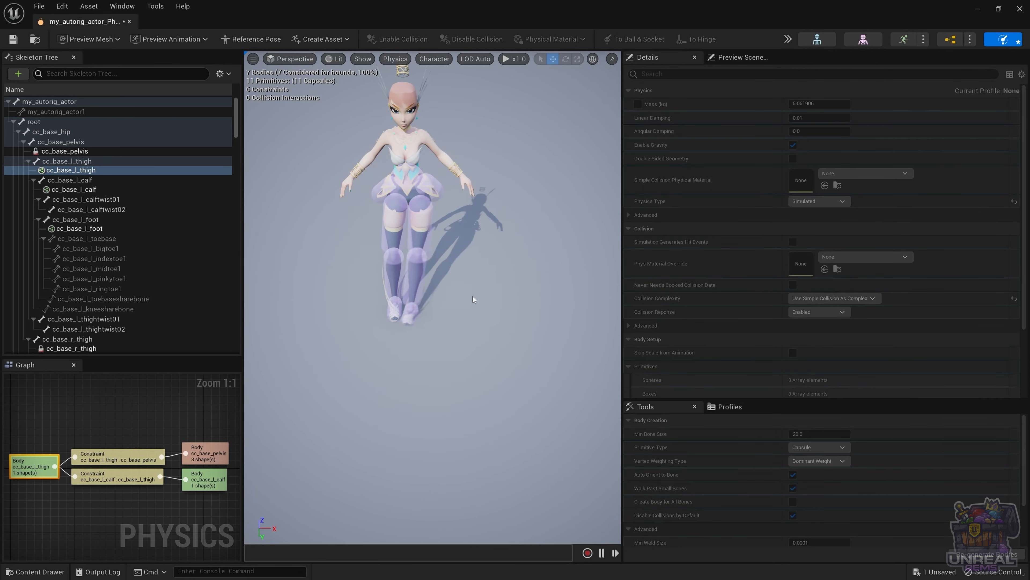
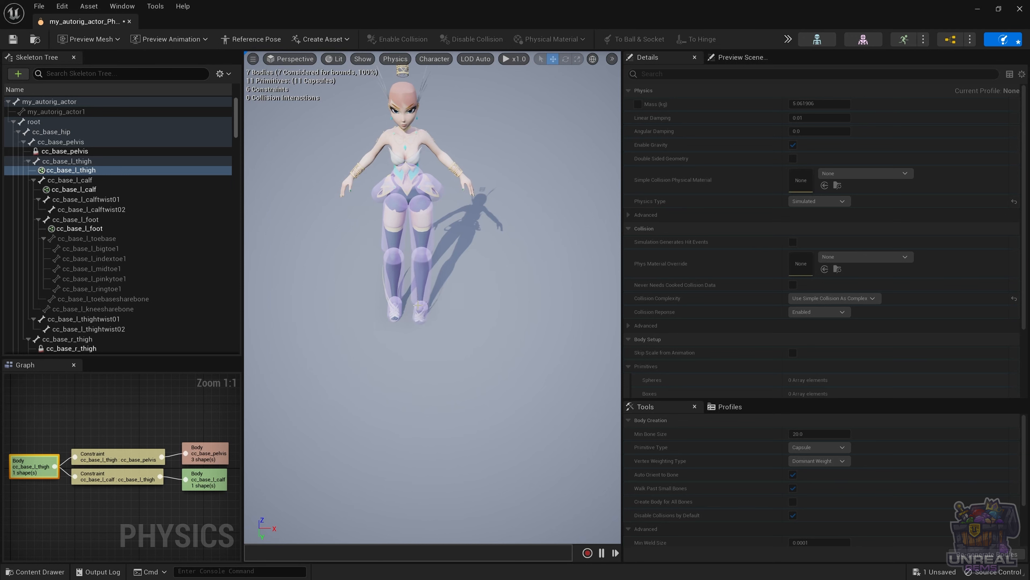
Step: End the full-character floor-collision simulation with Escape
{"action": "key", "text": "Escape"}
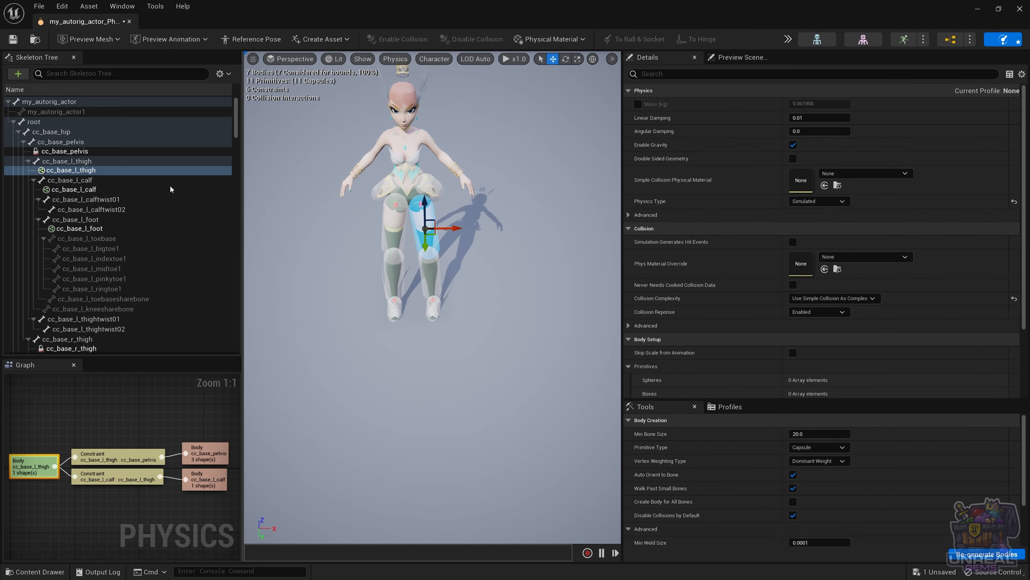
Step: Give the left foot body angular damping 5.0 and linear damping 1.0
{"action": "left_click", "coordinate": [436, 309]}
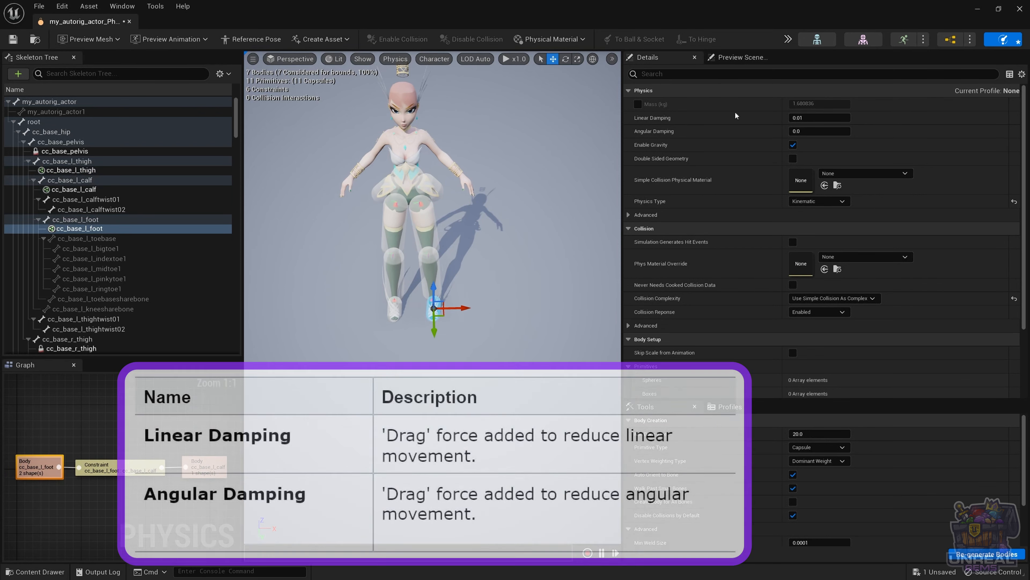
{"action": "left_click", "coordinate": [807, 132]}
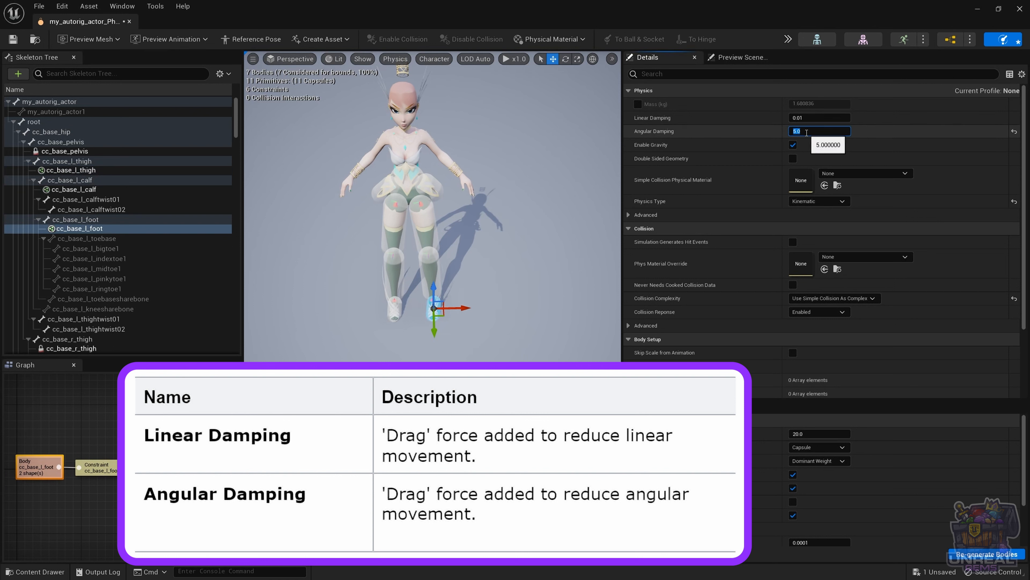
{"action": "left_click", "coordinate": [811, 118]}
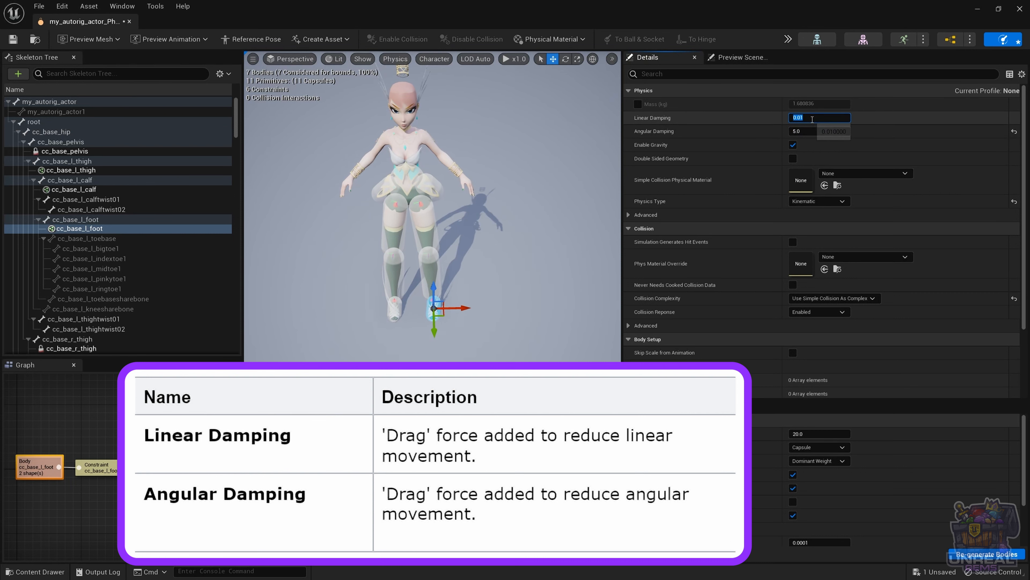
{"action": "type", "text": "1.0"}
{"action": "key", "text": "Return"}
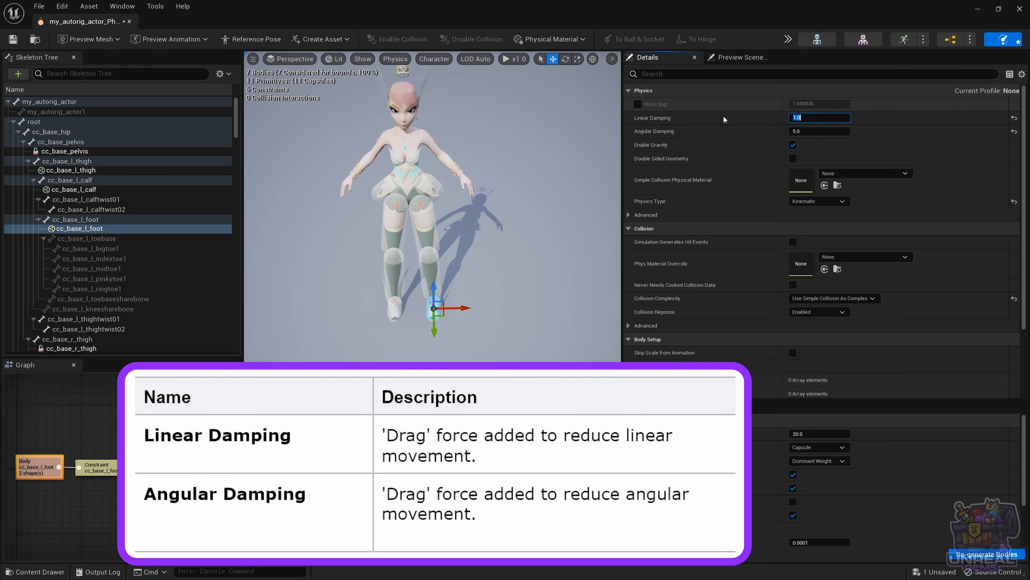
Step: Select only the left thigh body and start the simulation with Alt+S
{"action": "left_click", "coordinate": [468, 284]}
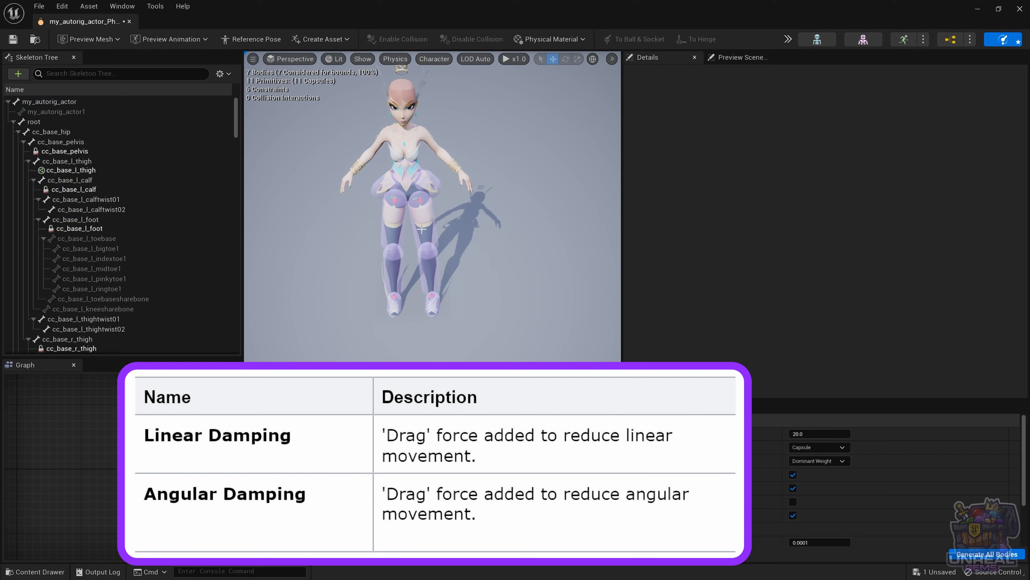
{"action": "left_click", "coordinate": [422, 229]}
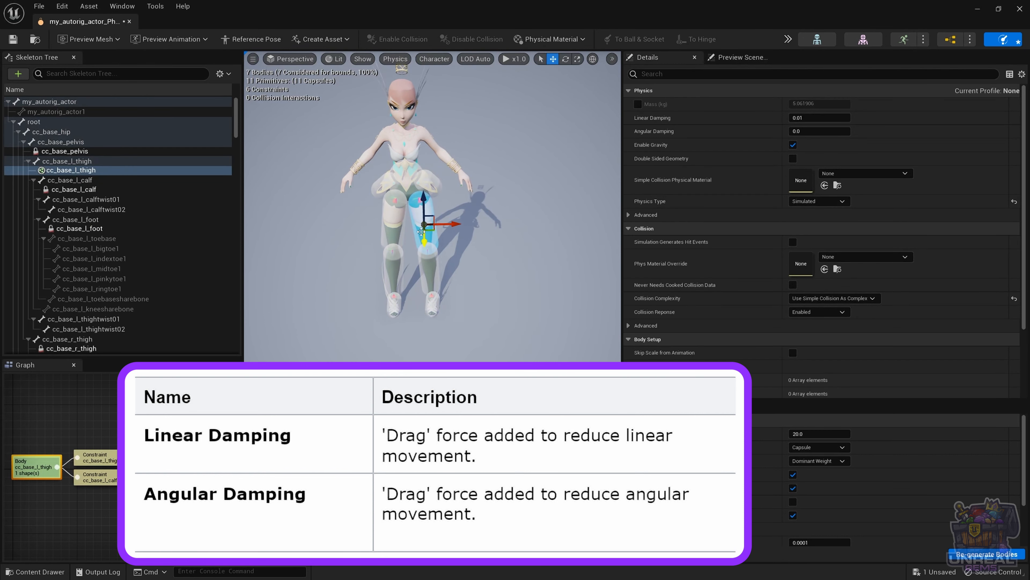
{"action": "key", "text": "alt+s"}
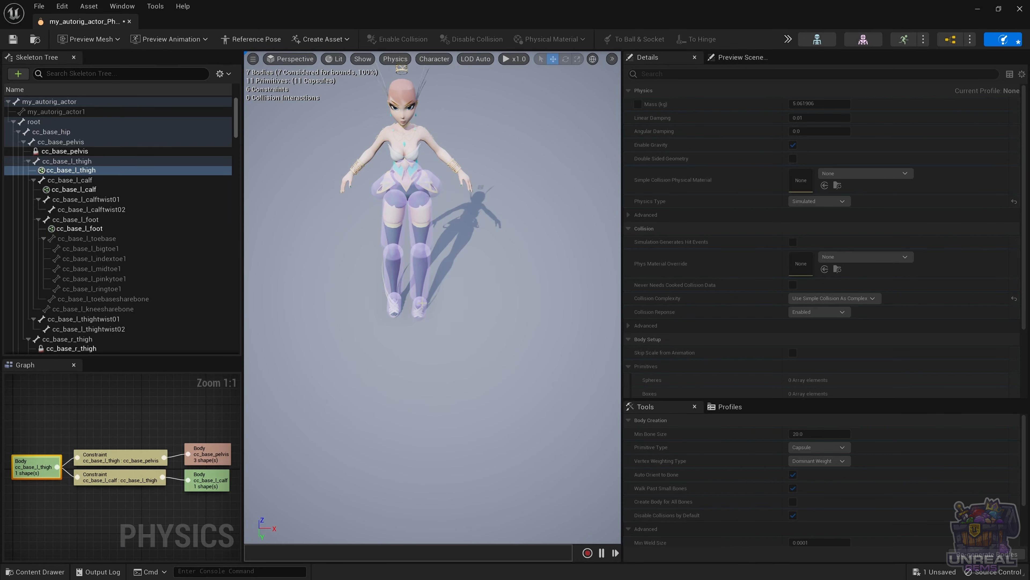
Step: Stop the simulation and give the right foot body angular damping 5 and linear damping 1, then select the right thigh
{"action": "left_click", "coordinate": [817, 39]}
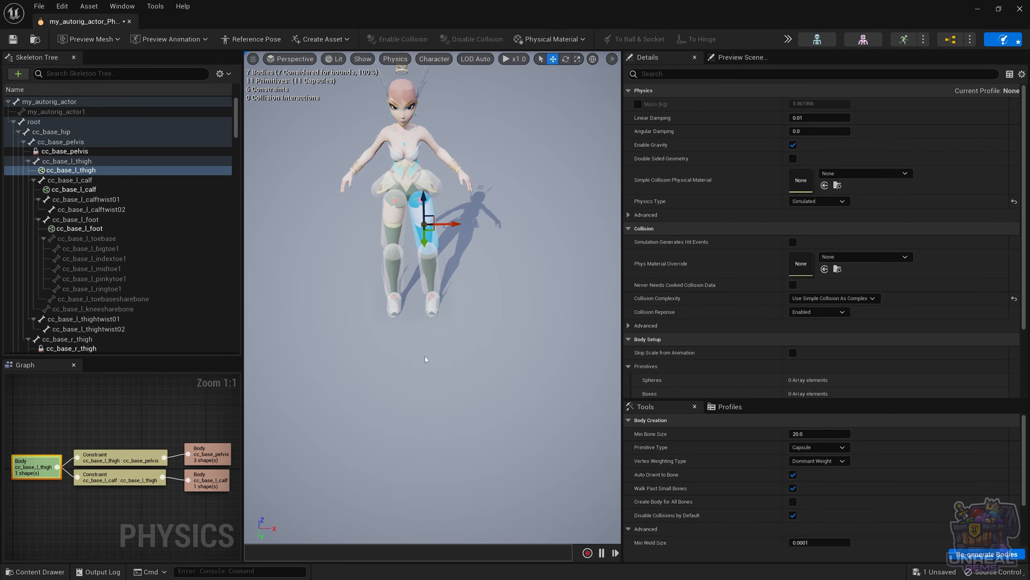
{"action": "left_click", "coordinate": [393, 303]}
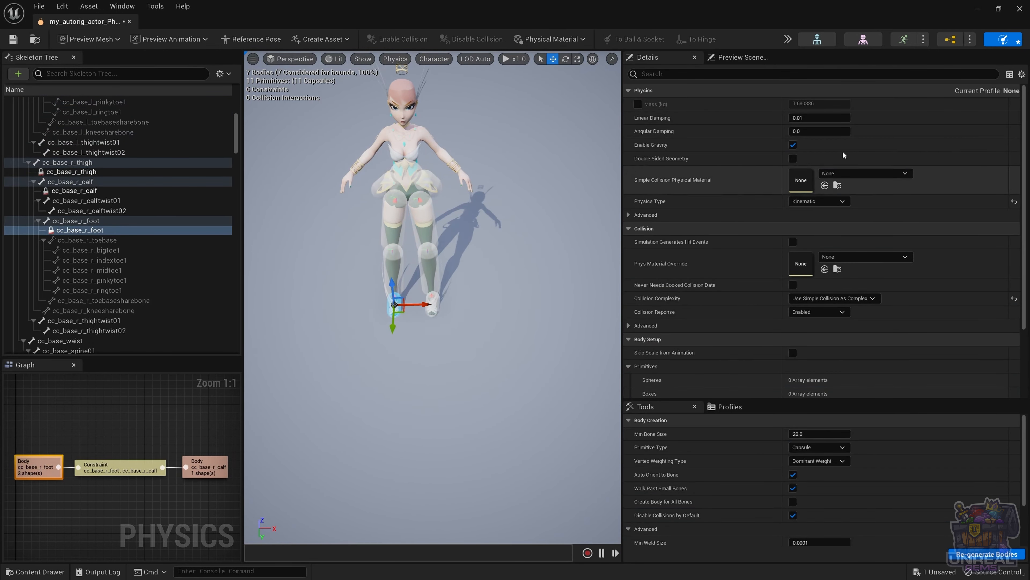
{"action": "left_click", "coordinate": [822, 128]}
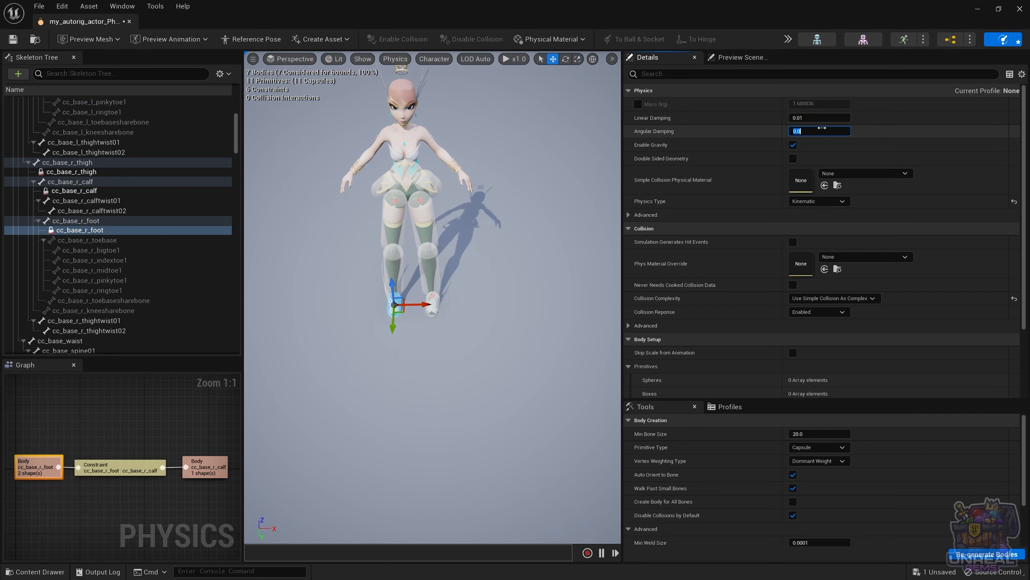
{"action": "type", "text": "5"}
{"action": "key", "text": "Return"}
{"action": "left_click", "coordinate": [820, 118]}
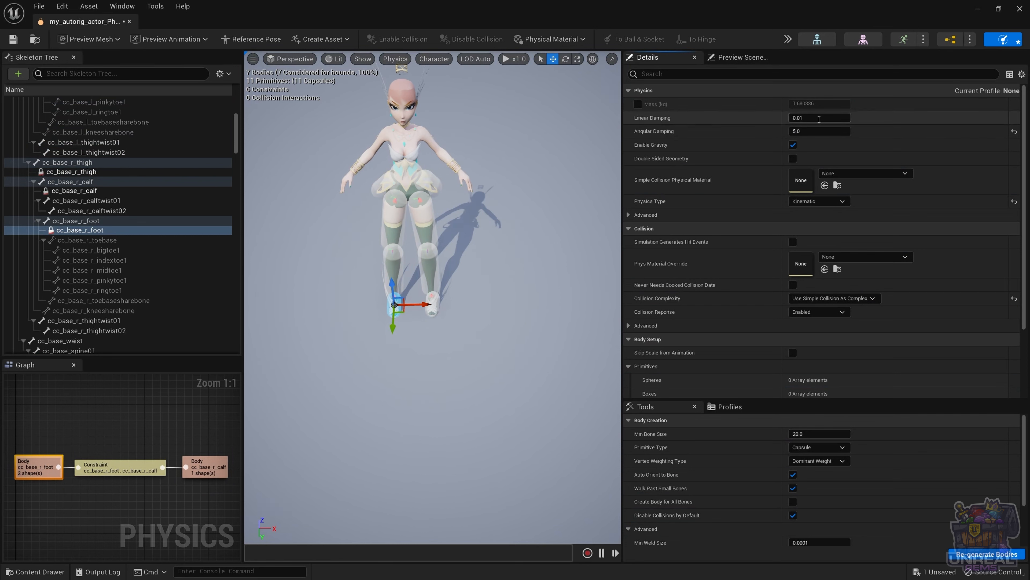
{"action": "type", "text": "1"}
{"action": "key", "text": "Return"}
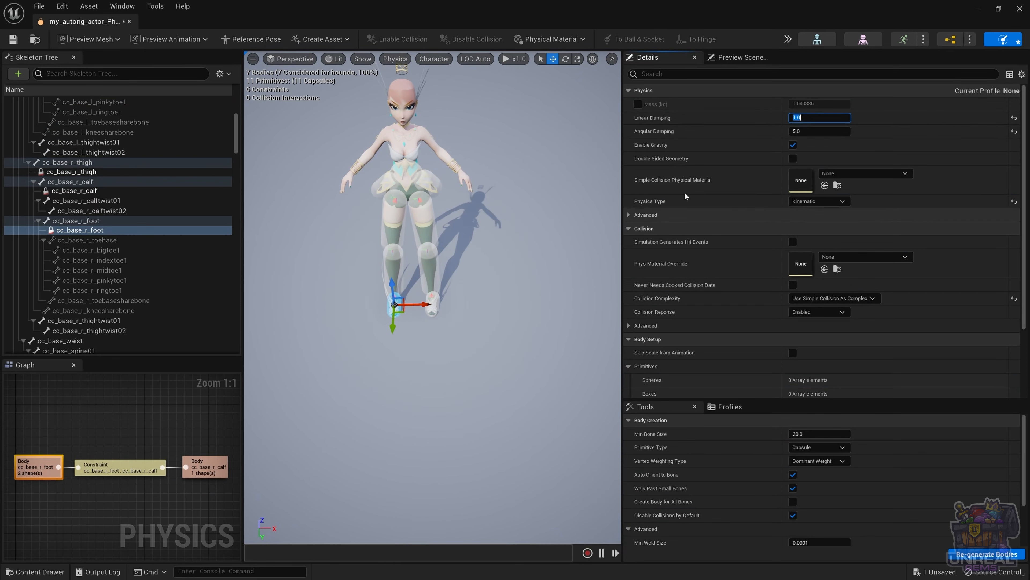
{"action": "left_click", "coordinate": [391, 224]}
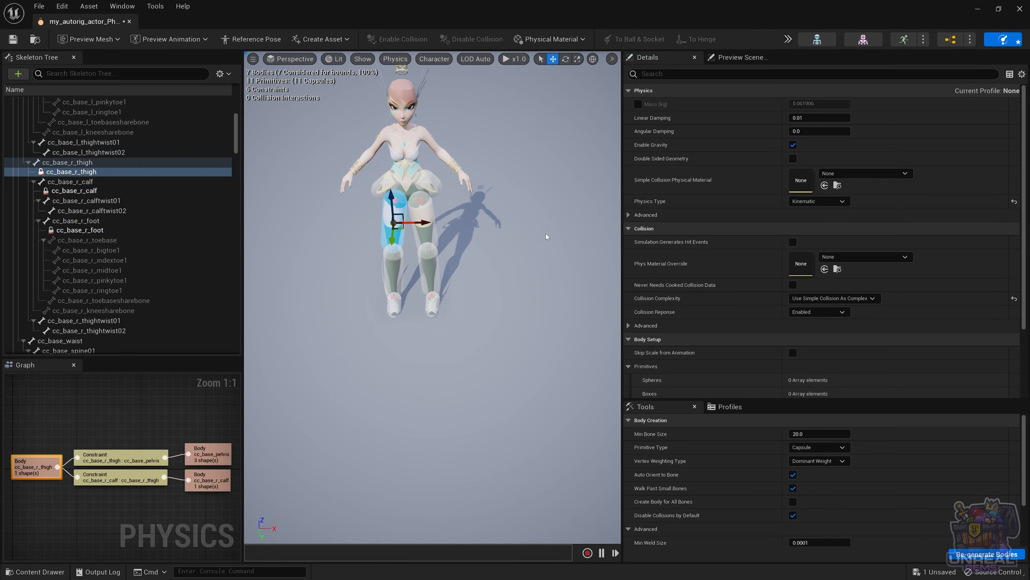
Step: Add the left thigh to the right thigh selection, simulate both thighs, then stop
{"action": "left_click", "coordinate": [424, 212], "text": "ctrl"}
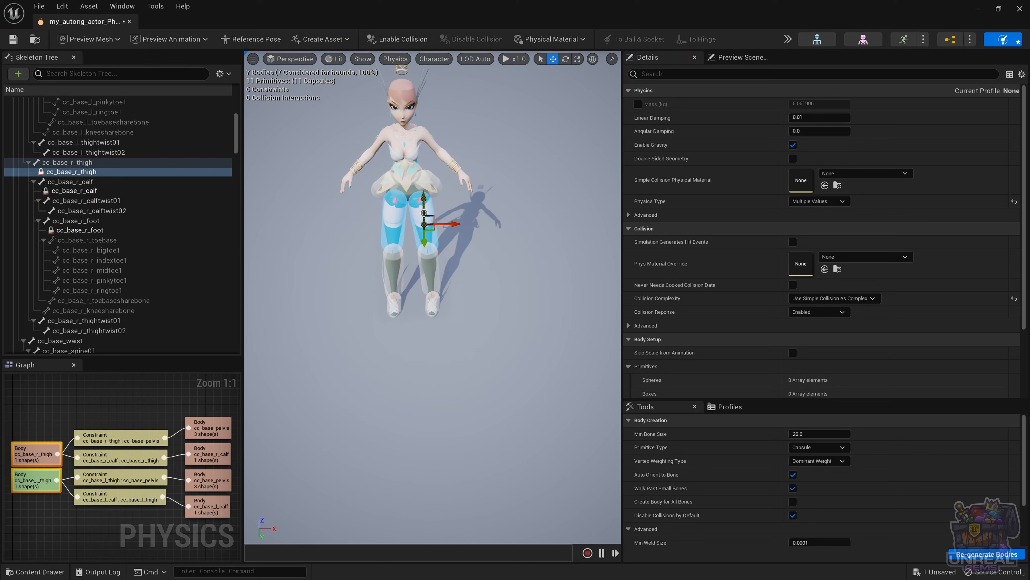
{"action": "key", "text": "alt+s"}
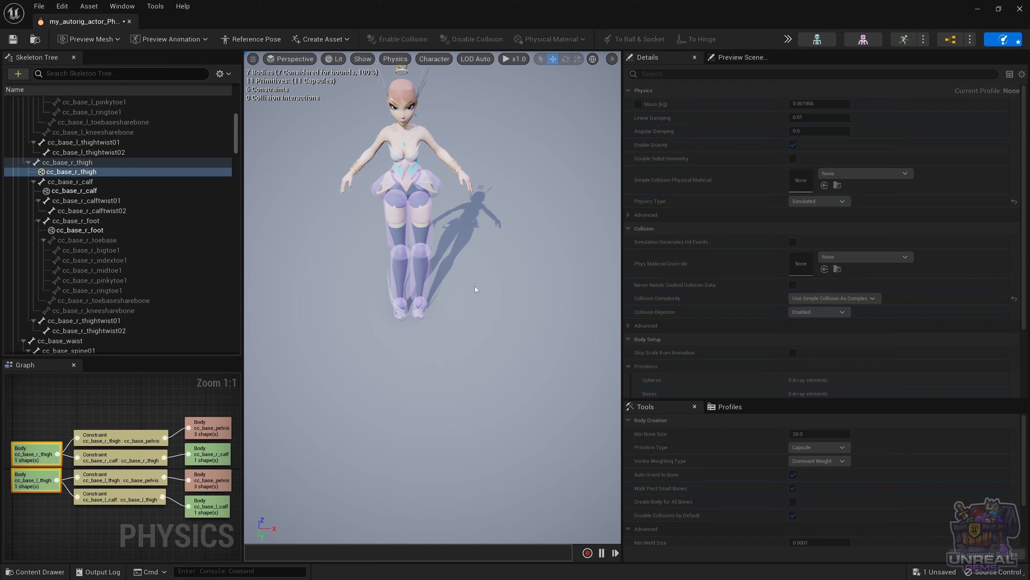
{"action": "key", "text": "alt+s"}
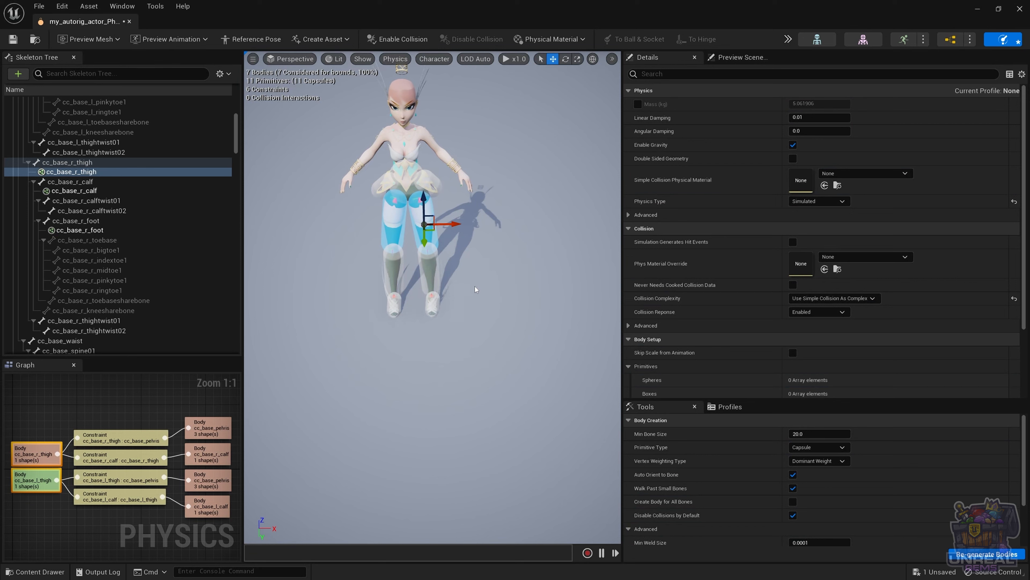
Step: Tick Enable Floor Collisions in Simulate Options, then run and stop a simulation test
{"action": "left_click", "coordinate": [787, 39]}
{"action": "mouse_move", "coordinate": [836, 95]}
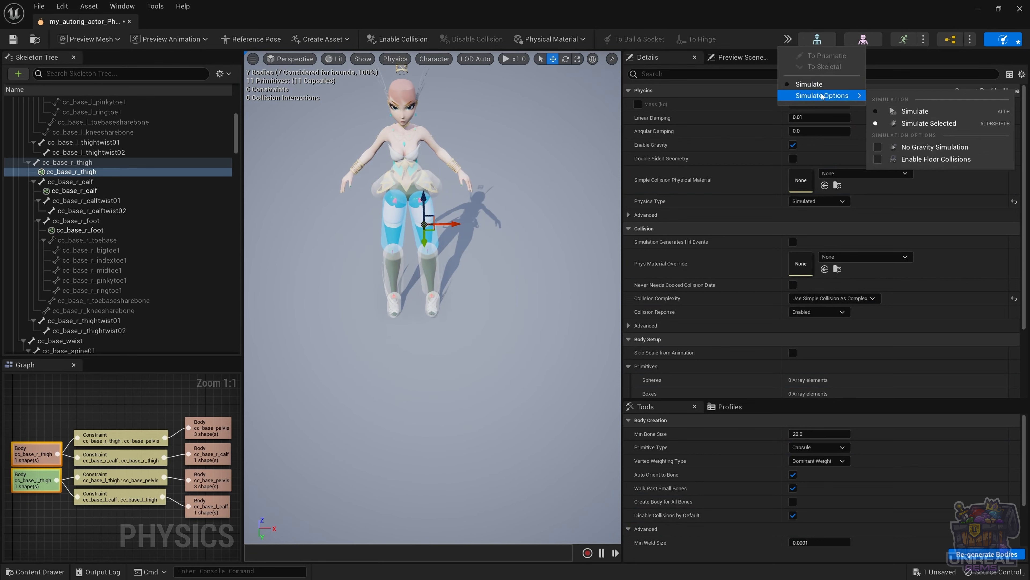
{"action": "left_click", "coordinate": [903, 159]}
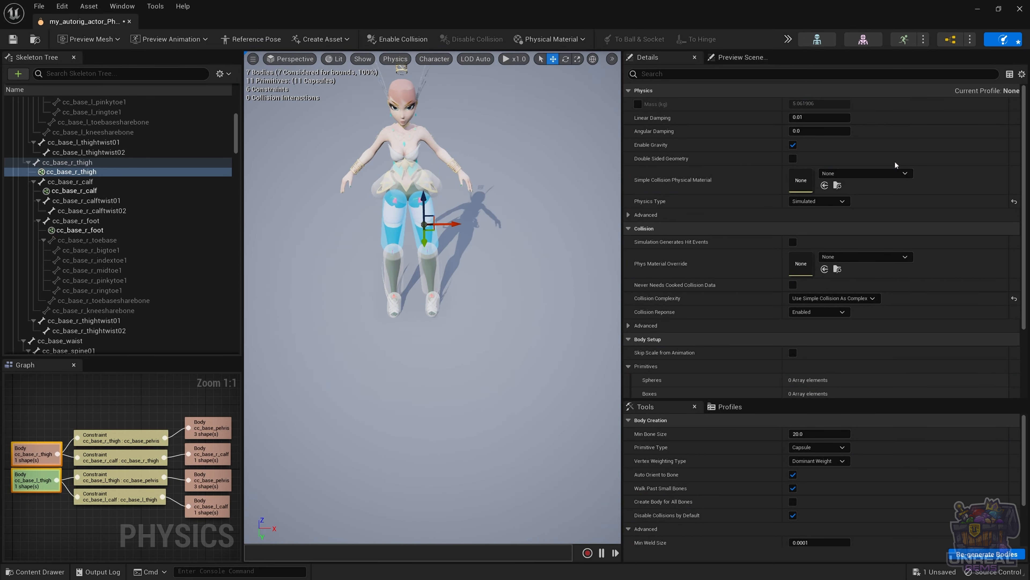
{"action": "key", "text": "alt+s"}
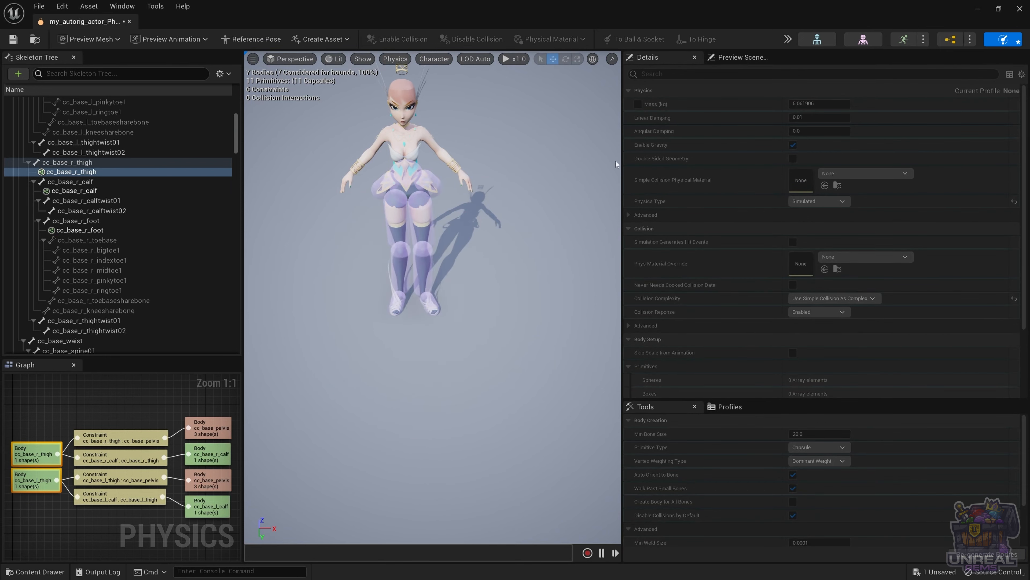
{"action": "left_click", "coordinate": [834, 53]}
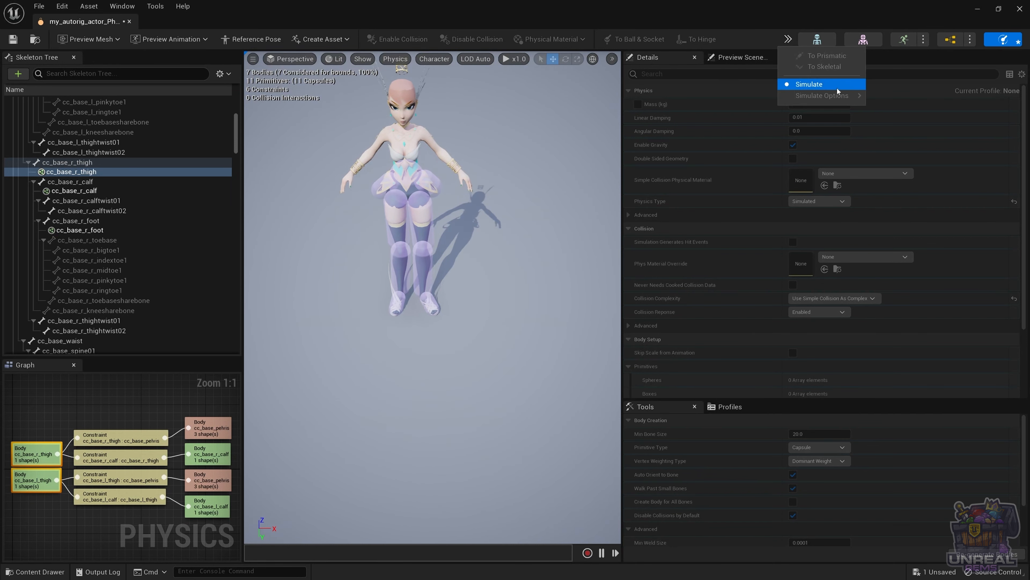
{"action": "left_click", "coordinate": [827, 84]}
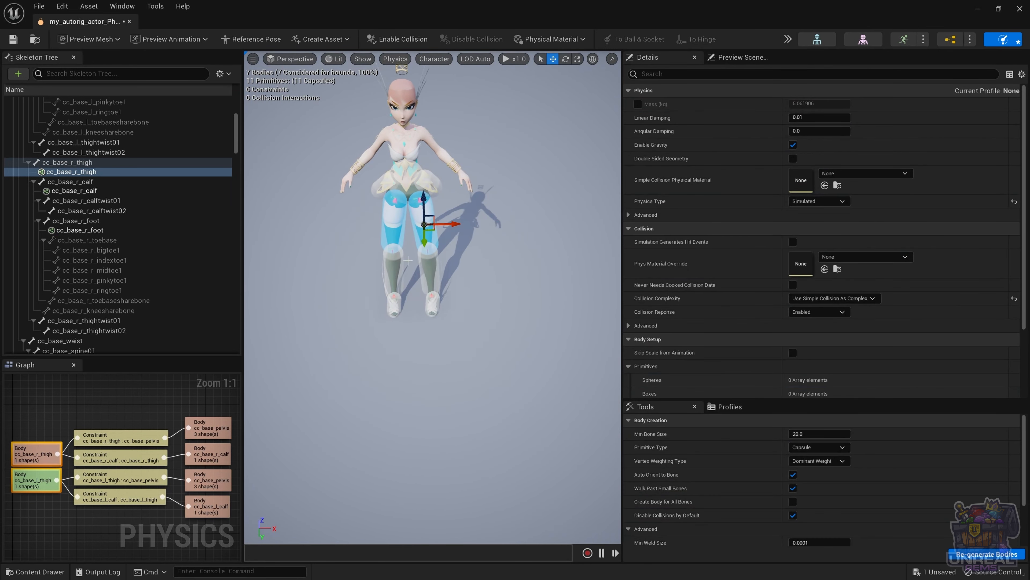